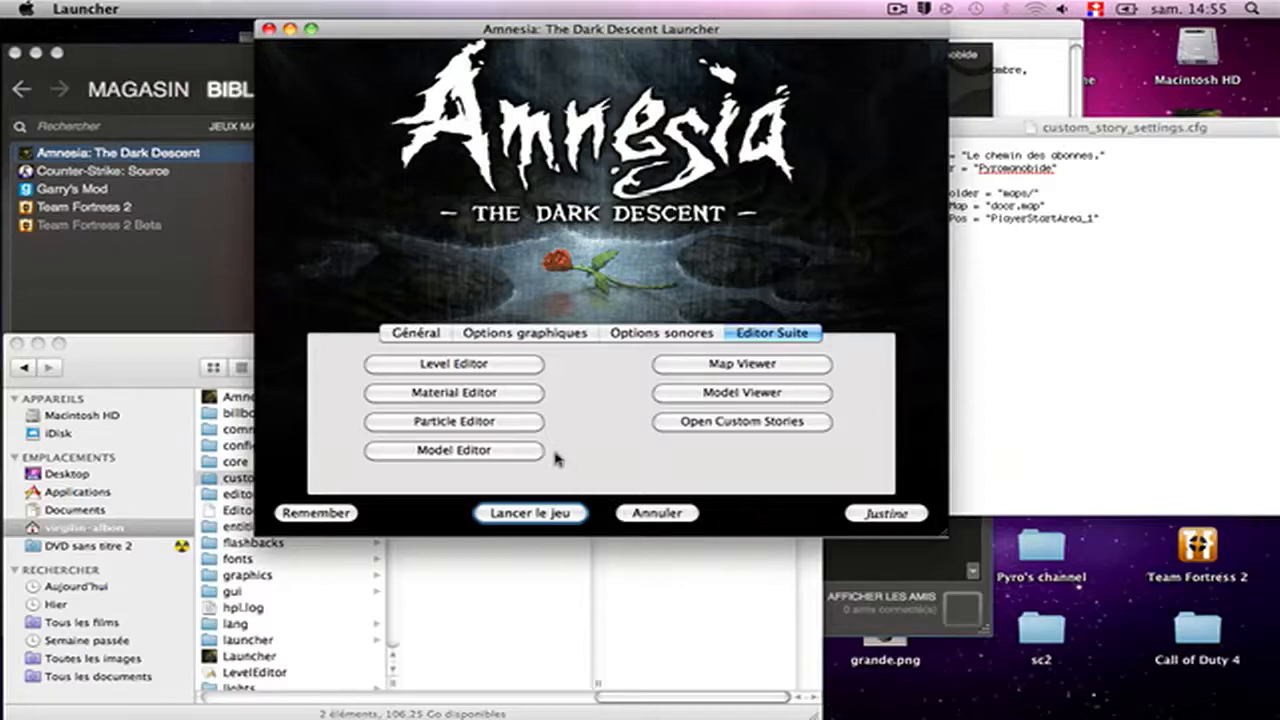
- Examine the launcher's general, graphics, sound and Editor Suite settings, and glance at the game's custom_stories folder
{"action": "left_click", "coordinate": [432, 335]}
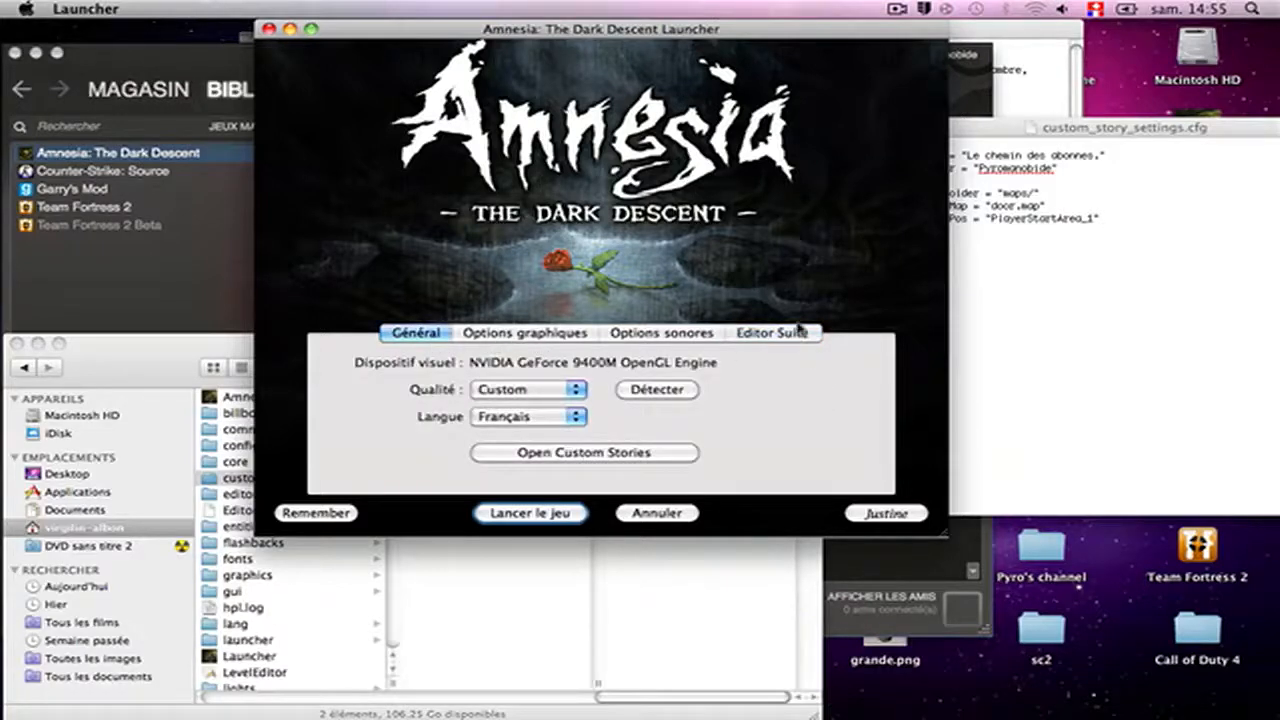
{"action": "left_click", "coordinate": [800, 329]}
{"action": "left_click", "coordinate": [428, 333]}
{"action": "left_click", "coordinate": [520, 340]}
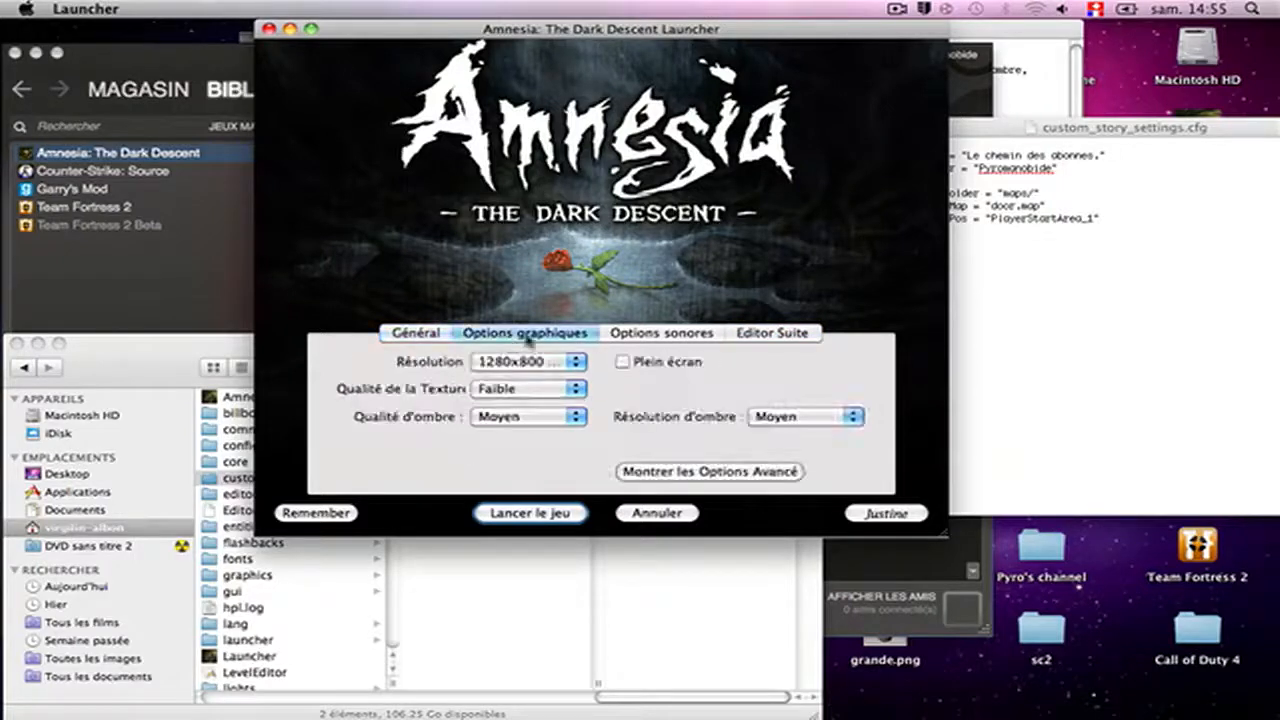
{"action": "left_click", "coordinate": [673, 335]}
{"action": "left_click", "coordinate": [745, 337]}
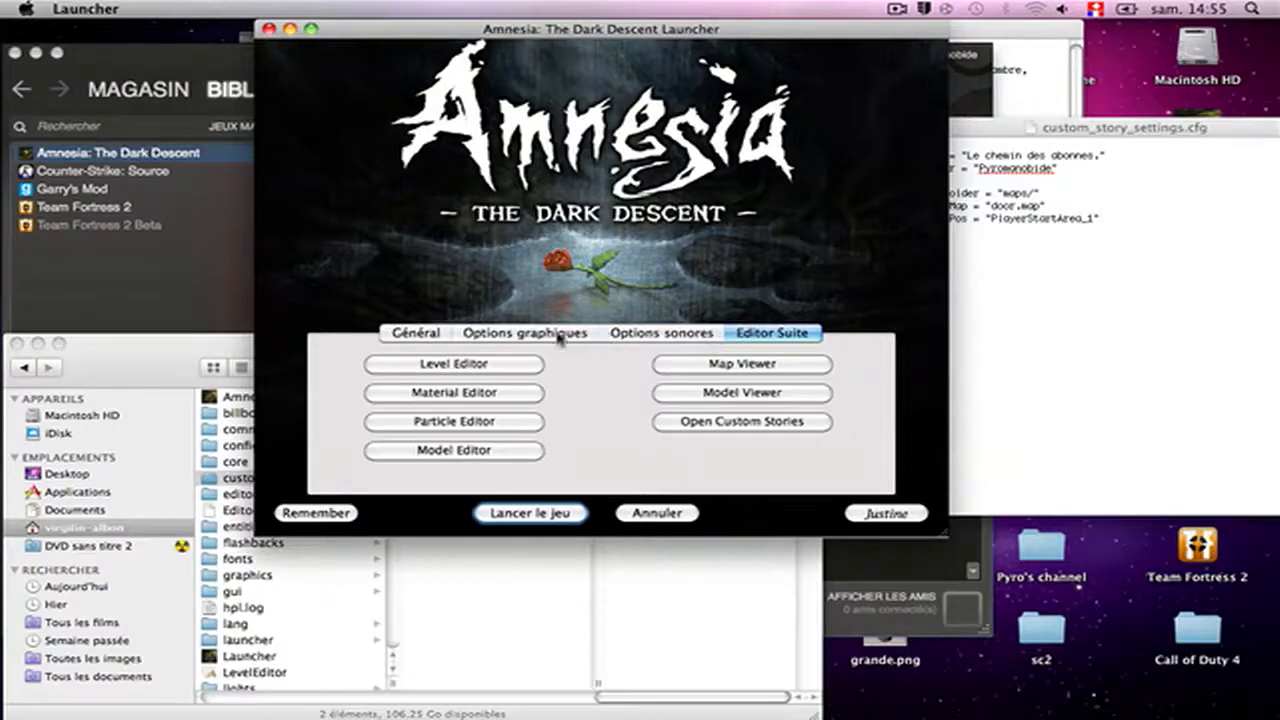
{"action": "left_click", "coordinate": [695, 334]}
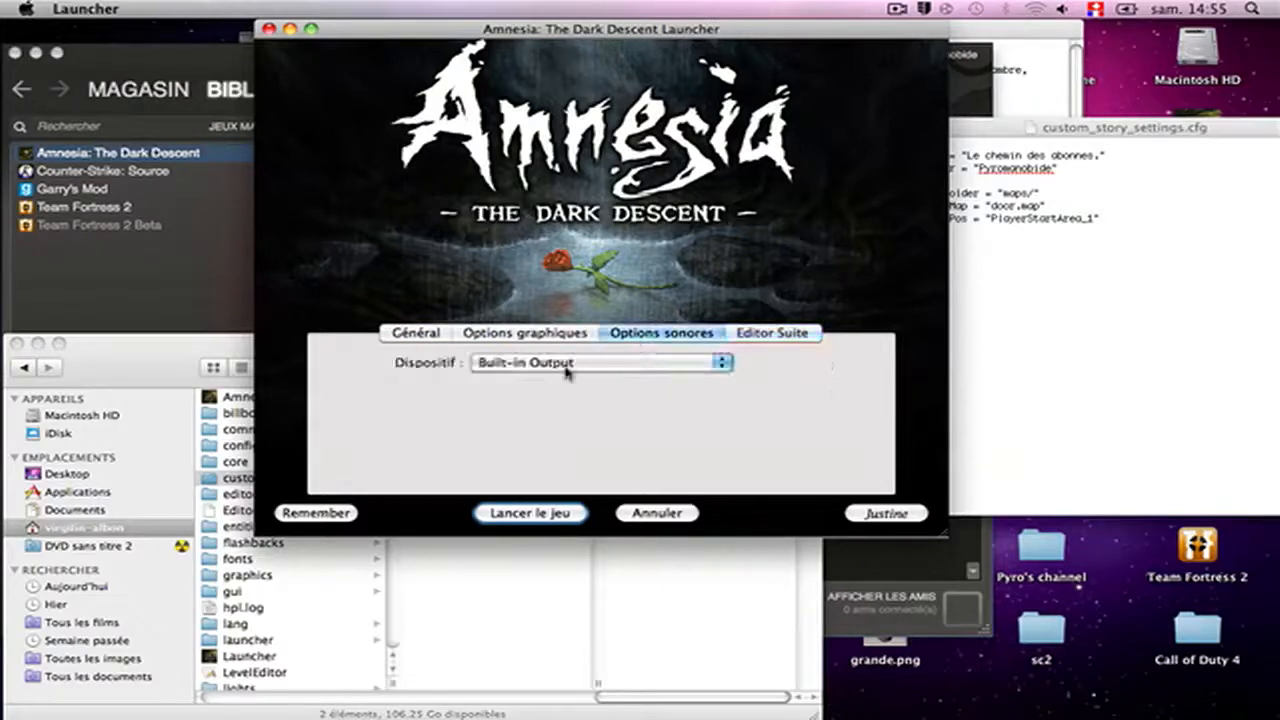
{"action": "left_click", "coordinate": [497, 340]}
{"action": "left_click", "coordinate": [397, 334]}
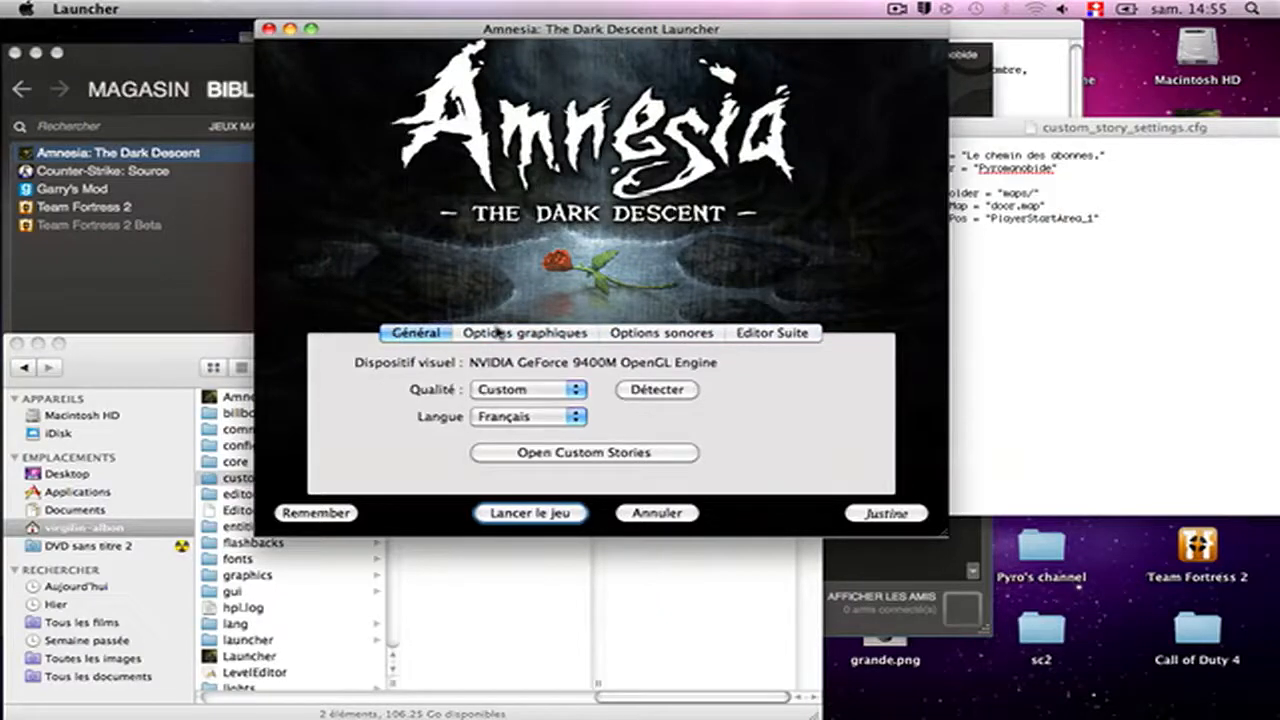
{"action": "left_click", "coordinate": [350, 654]}
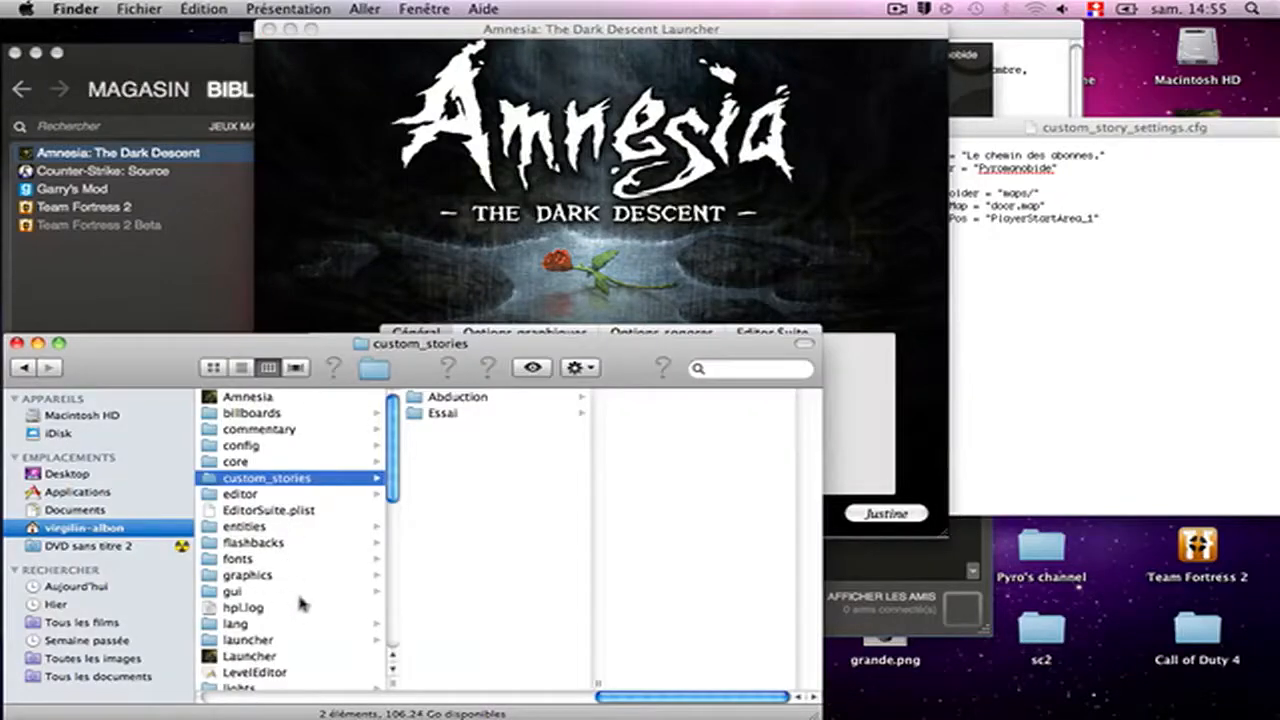
{"action": "left_click", "coordinate": [632, 222]}
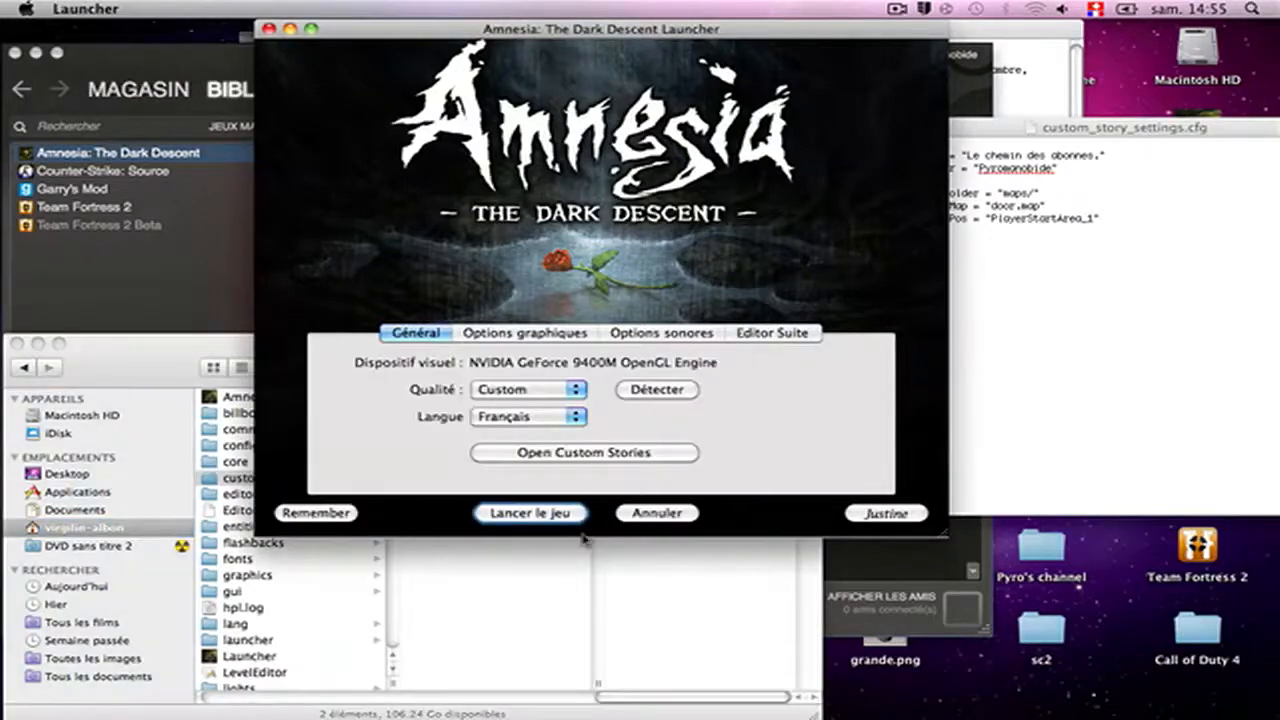
- Launch the Level Editor from the launcher's editor suite
{"action": "left_click", "coordinate": [772, 333]}
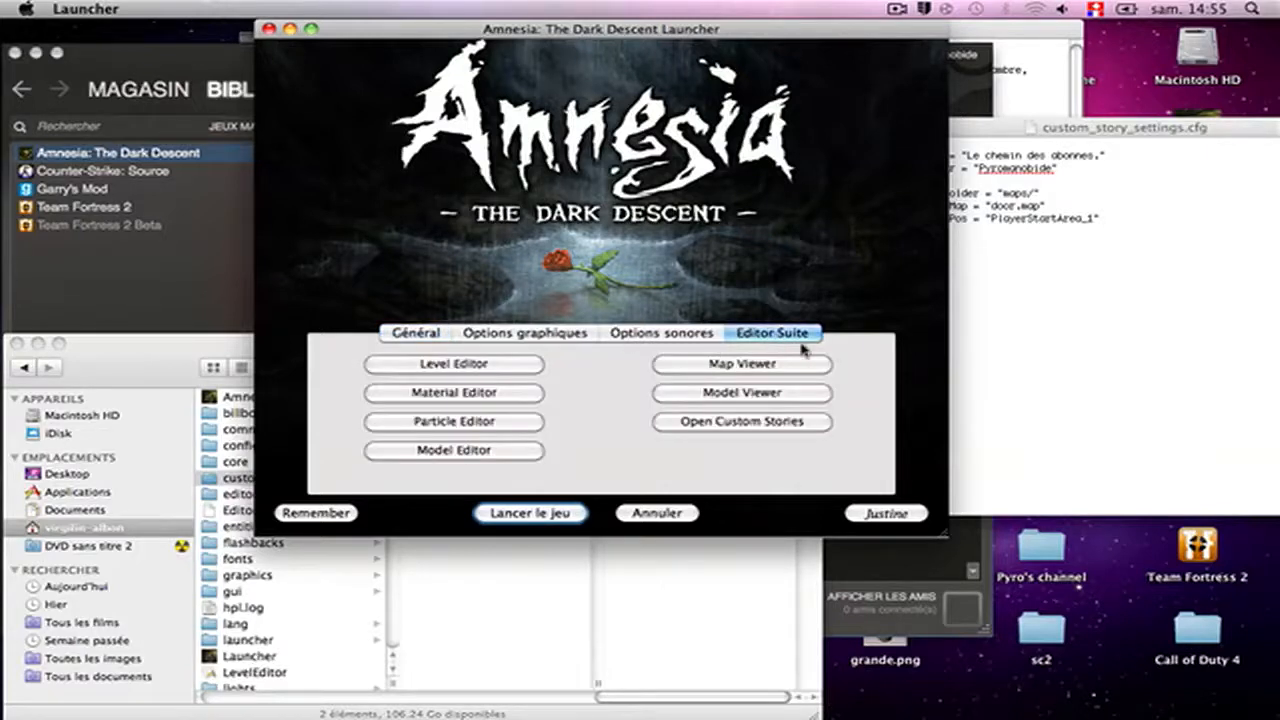
{"action": "left_click", "coordinate": [514, 368]}
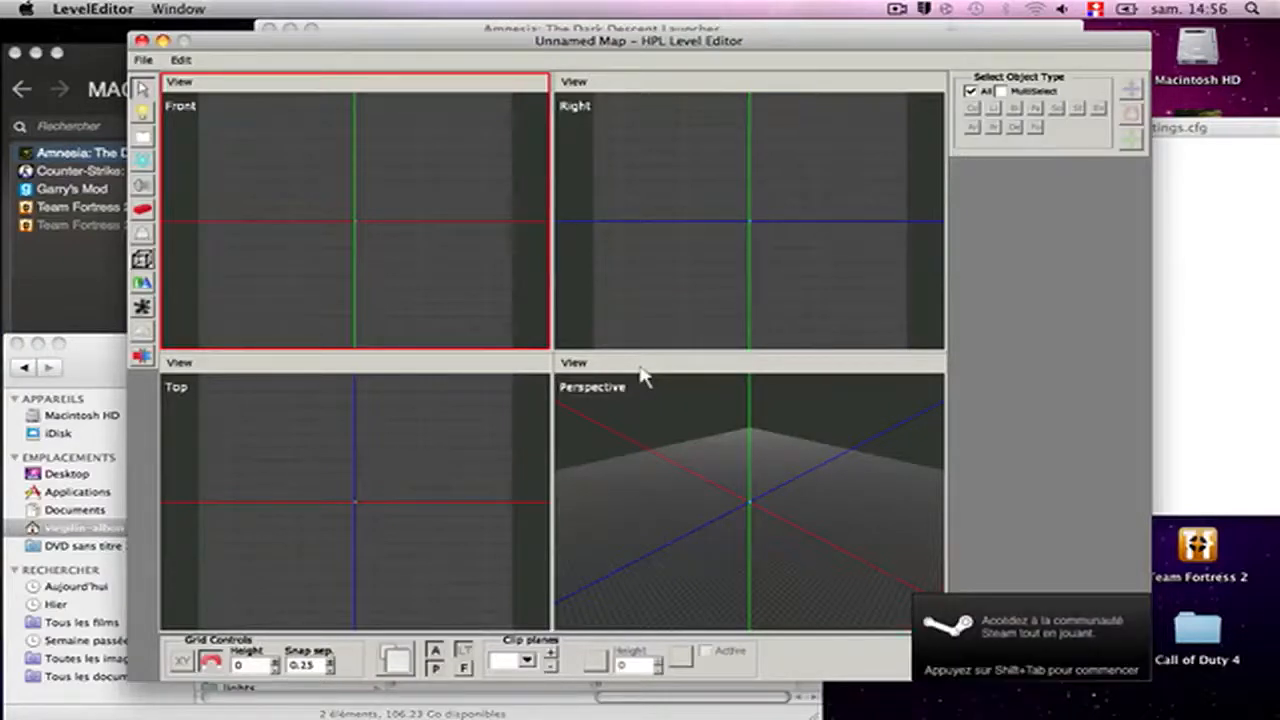
- Examine the Front, Right, Top and Perspective viewports of the empty map by making each one active in turn
{"action": "left_click", "coordinate": [752, 480]}
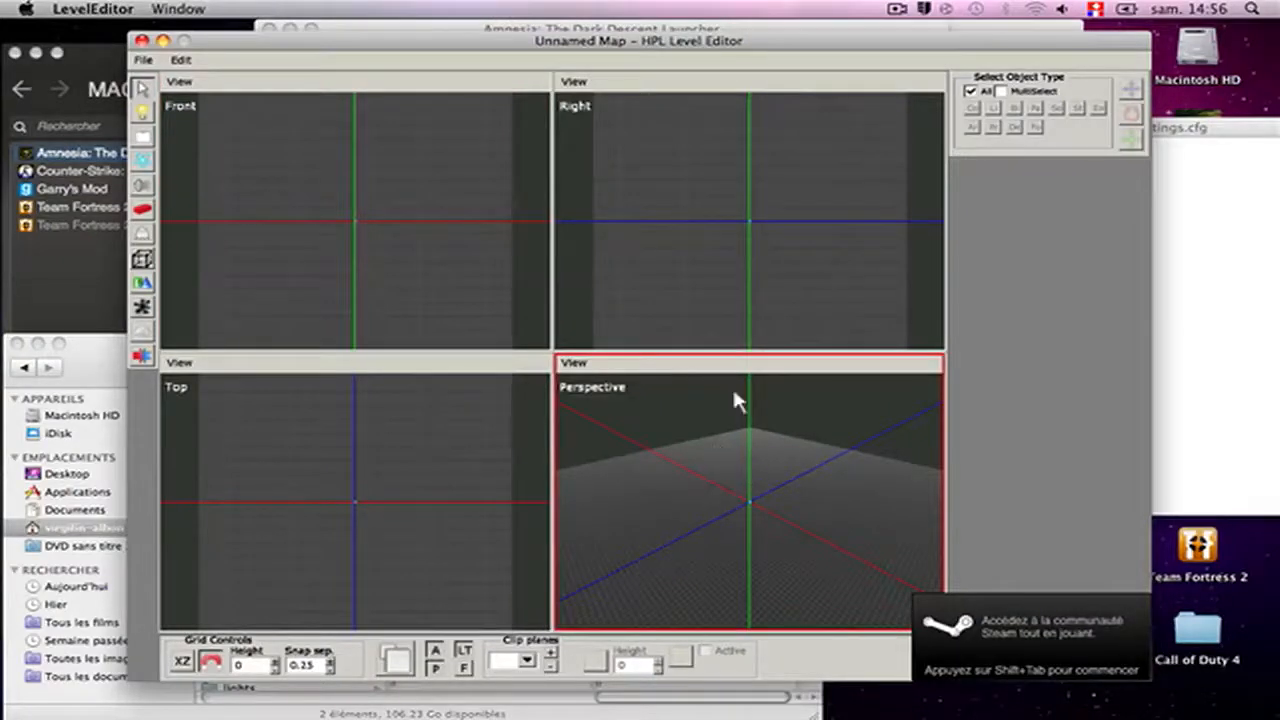
{"action": "left_click", "coordinate": [668, 253]}
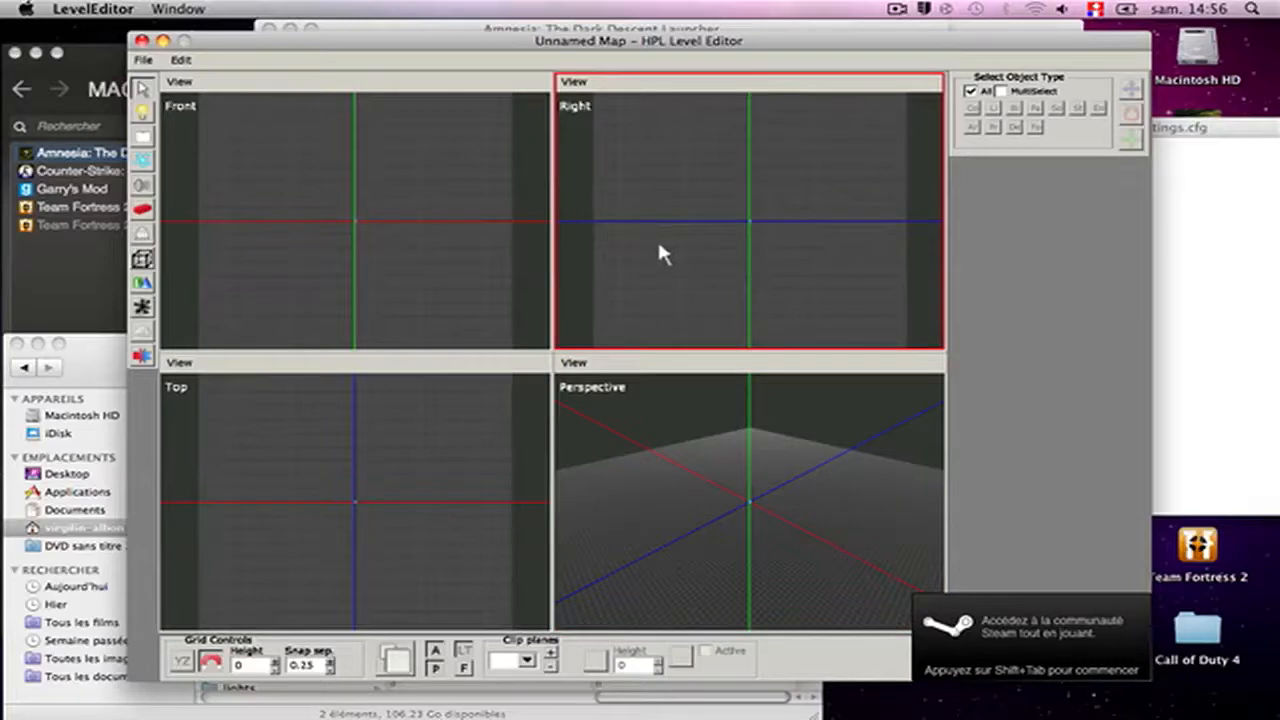
{"action": "left_click", "coordinate": [547, 290]}
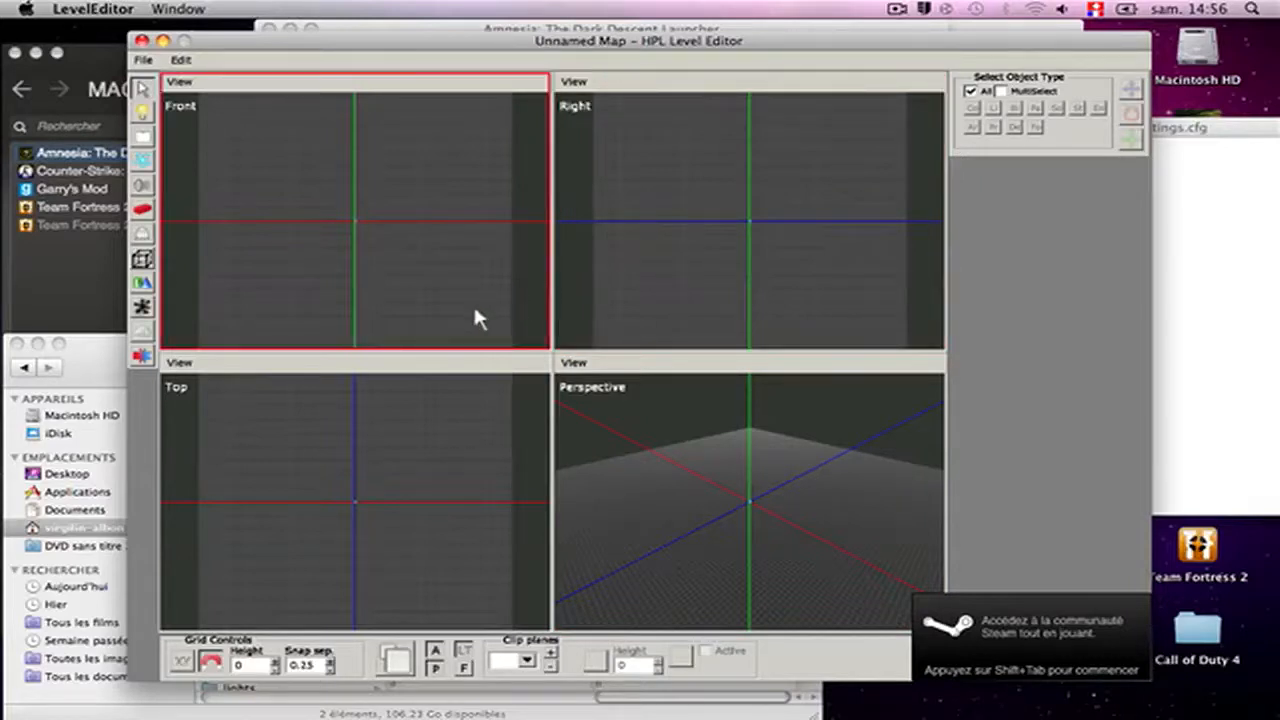
{"action": "left_click", "coordinate": [477, 400]}
{"action": "left_click", "coordinate": [700, 425]}
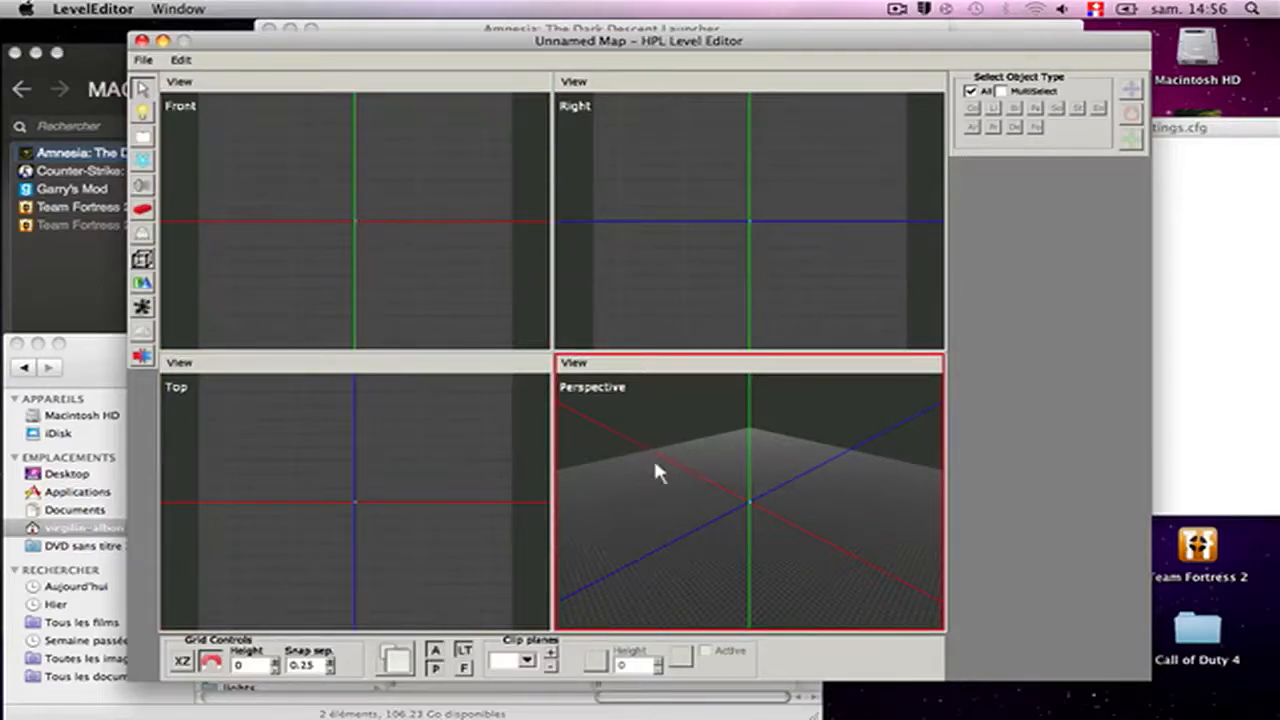
{"action": "left_click", "coordinate": [463, 291]}
{"action": "left_click", "coordinate": [680, 309]}
{"action": "left_click", "coordinate": [657, 400]}
{"action": "left_click", "coordinate": [463, 366]}
{"action": "left_click", "coordinate": [612, 235]}
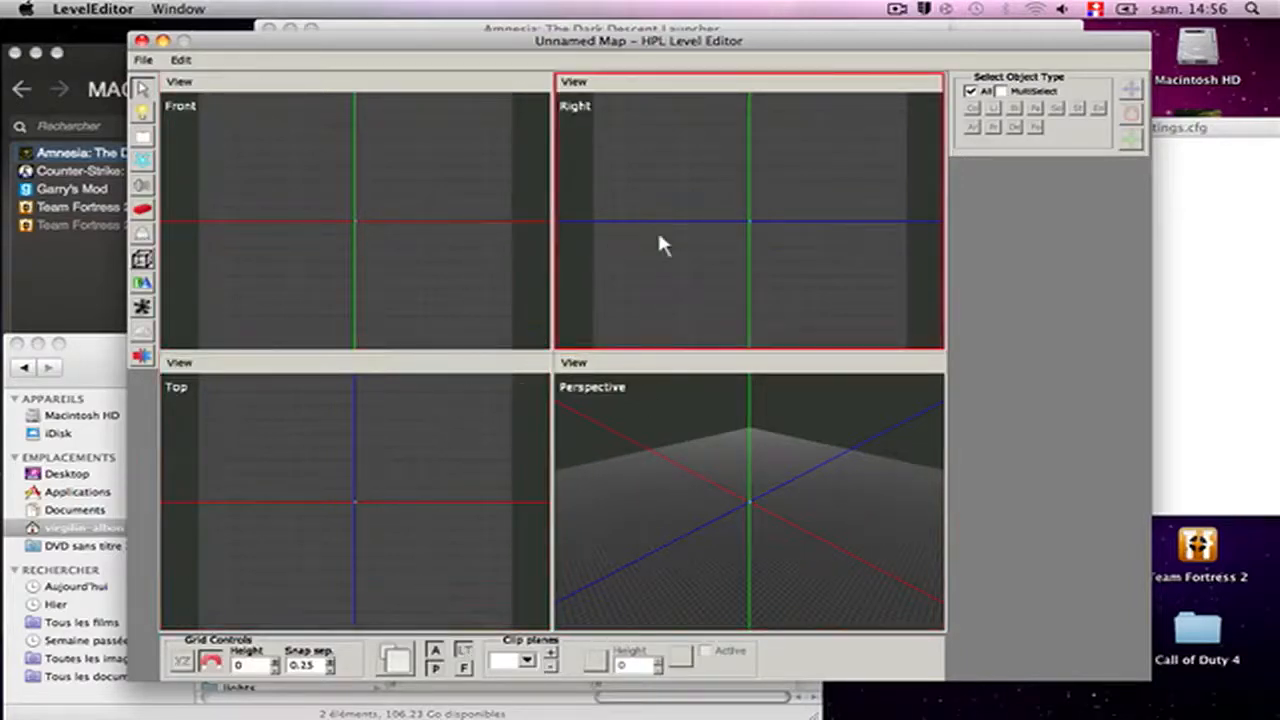
{"action": "left_click", "coordinate": [686, 394]}
{"action": "left_click", "coordinate": [523, 400]}
{"action": "left_click", "coordinate": [543, 300]}
{"action": "left_click", "coordinate": [663, 305]}
{"action": "left_click", "coordinate": [652, 478]}
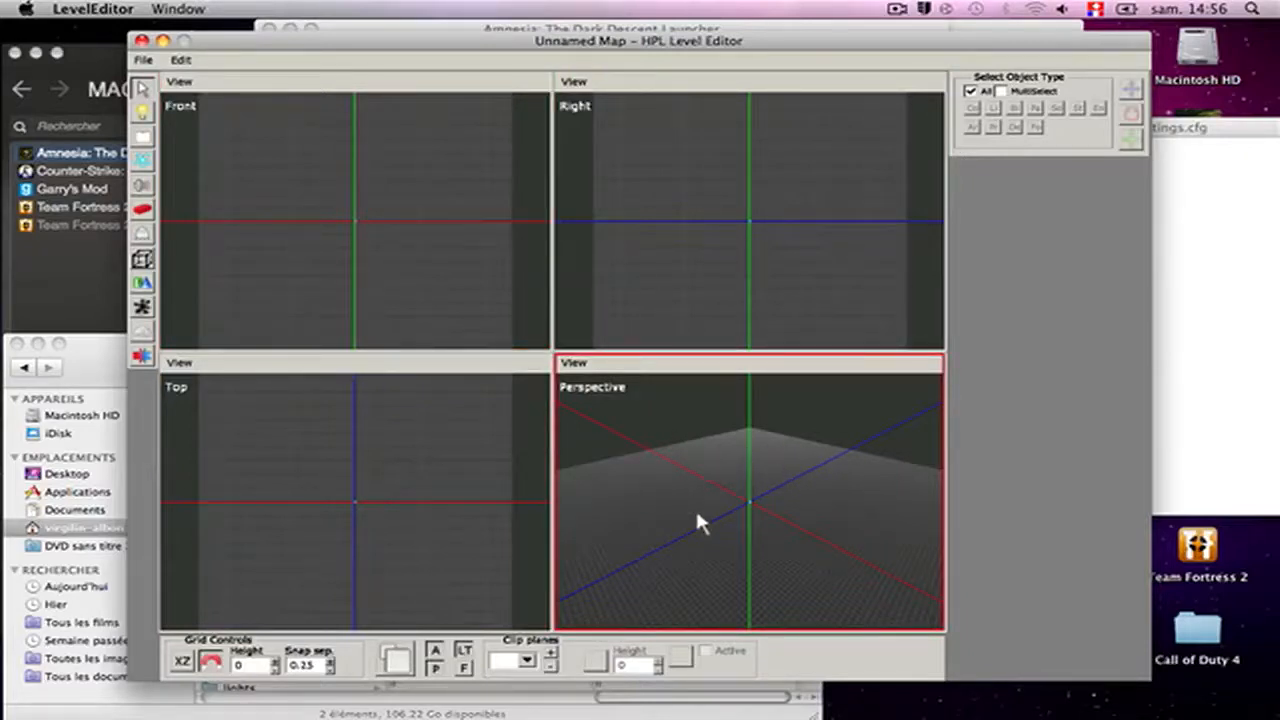
- Enlarge the Perspective viewport so that it alone fills the editing area
{"action": "key", "text": "space"}
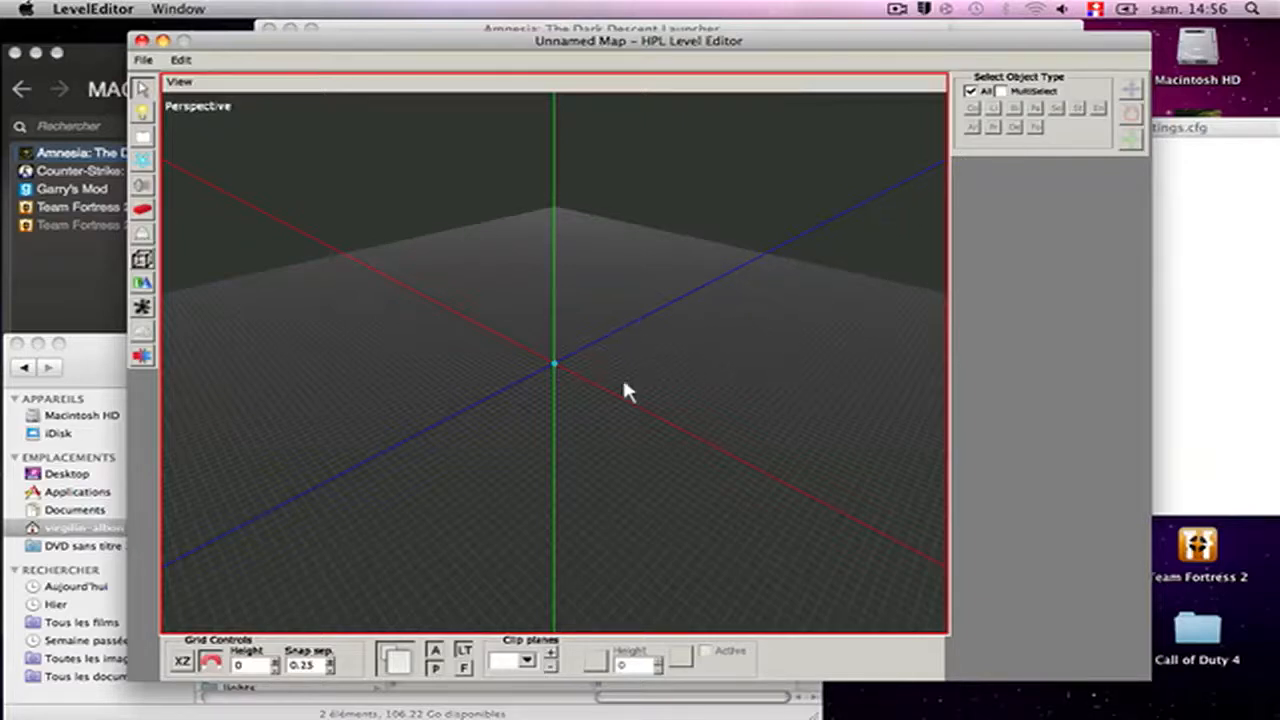
{"action": "key", "text": "alt"}
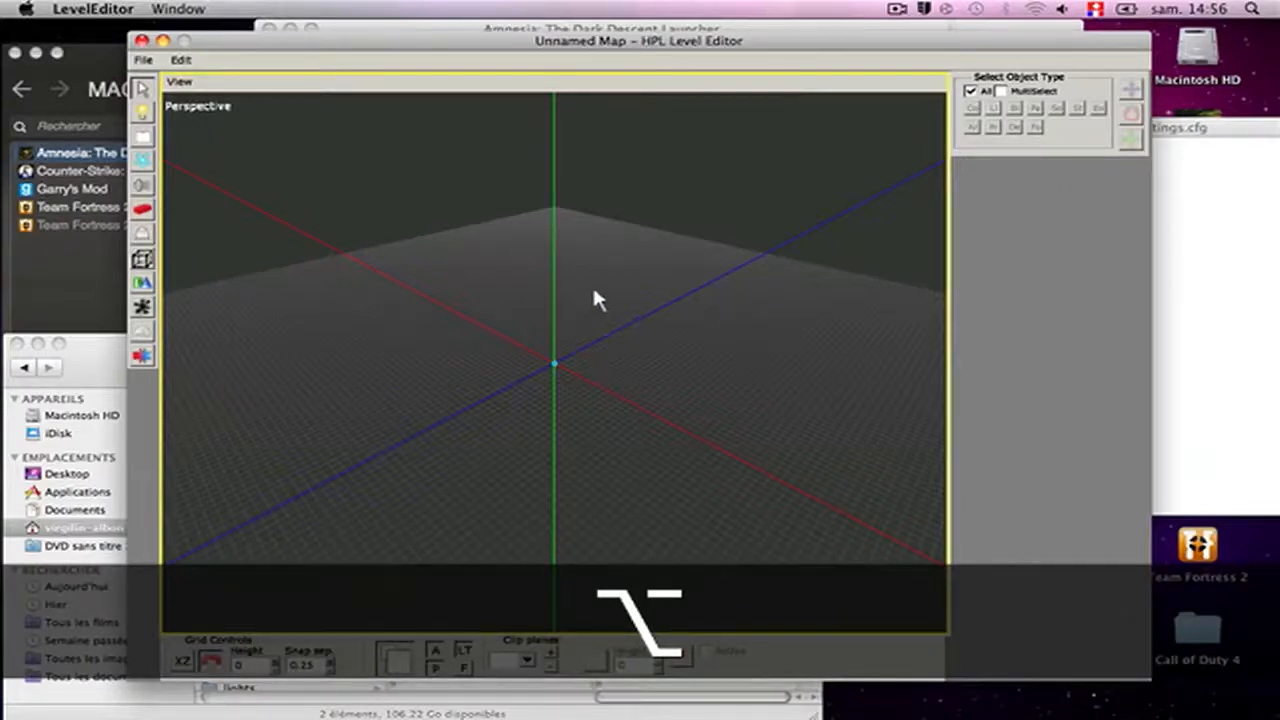
{"action": "left_click_drag", "start_coordinate": [602, 320], "coordinate": [295, 368], "text": "alt"}
{"action": "scroll", "coordinate": [553, 369], "scroll_direction": "up", "scroll_amount": 3}
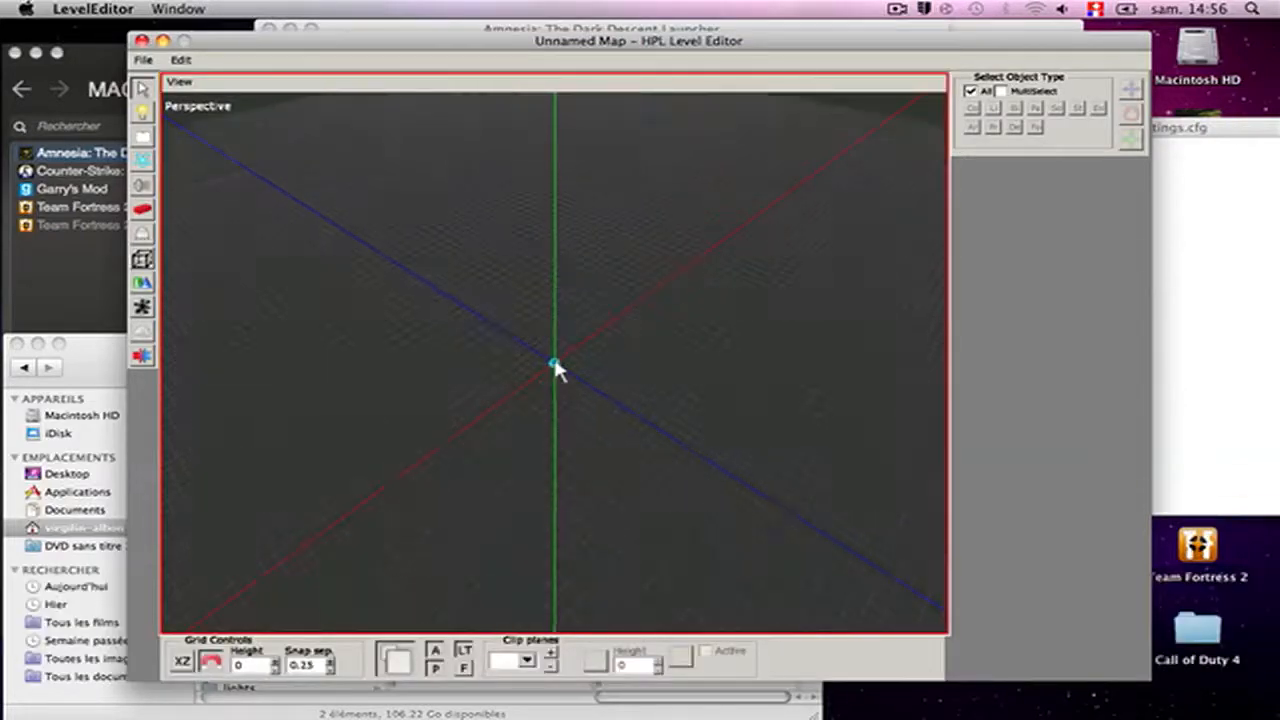
{"action": "left_click_drag", "start_coordinate": [558, 371], "coordinate": [306, 294], "text": "alt"}
{"action": "scroll", "coordinate": [306, 294], "scroll_direction": "down", "scroll_amount": 5}
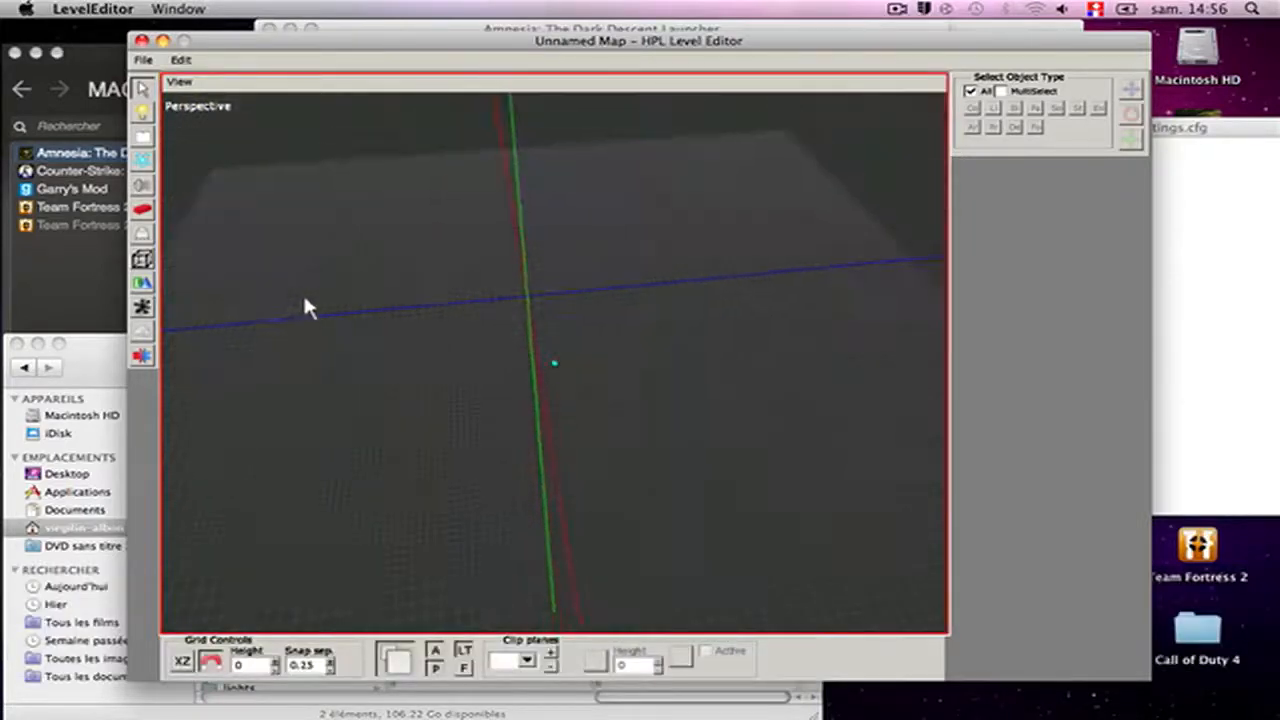
{"action": "scroll", "coordinate": [304, 296], "scroll_direction": "down", "scroll_amount": 5}
{"action": "scroll", "coordinate": [332, 304], "scroll_direction": "down", "scroll_amount": 1}
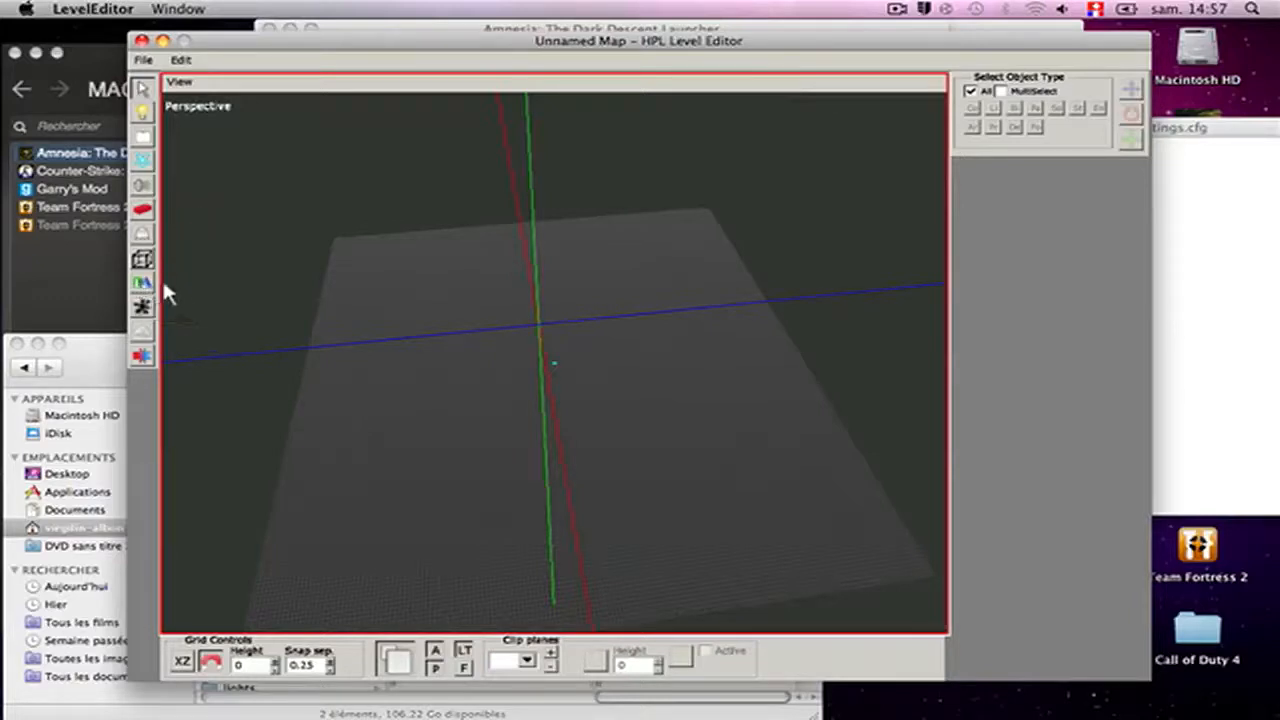
- Draw a floor plane about 17 by 13 units around the origin with mansionbase_floor_boards.mat from static_objects/mansionbase/floor
{"action": "key", "text": "9"}
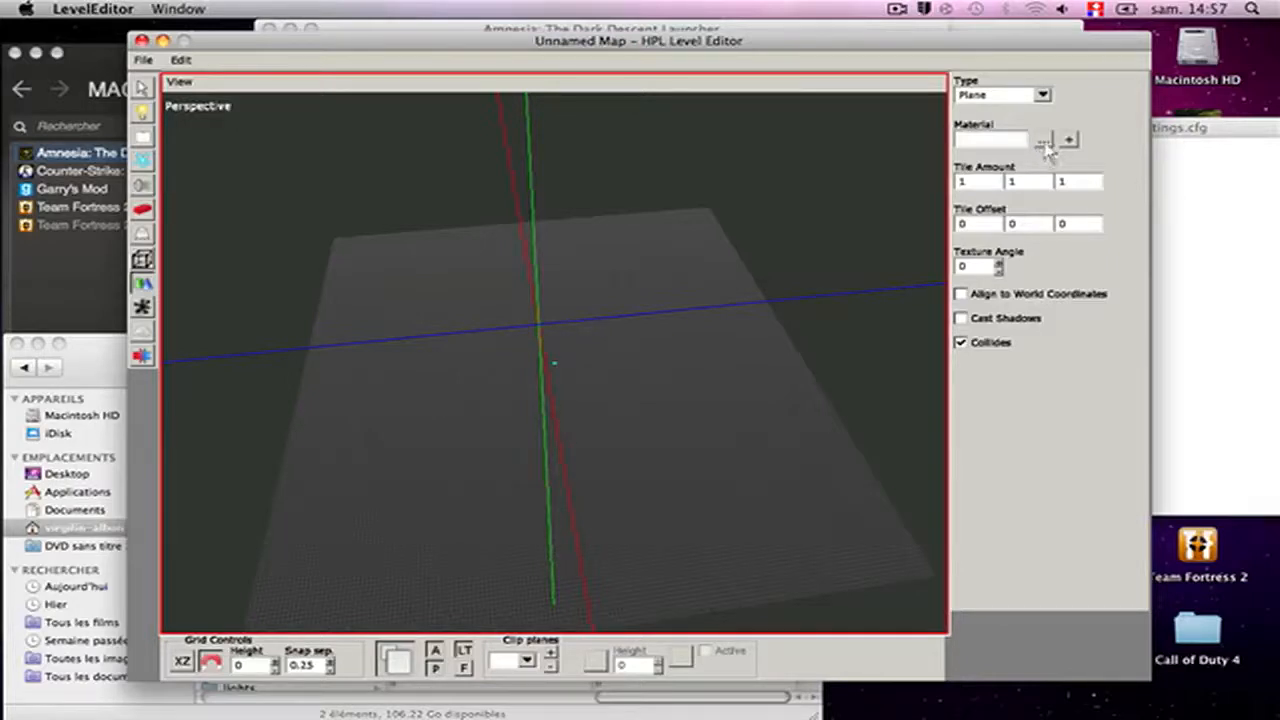
{"action": "left_click", "coordinate": [1043, 140]}
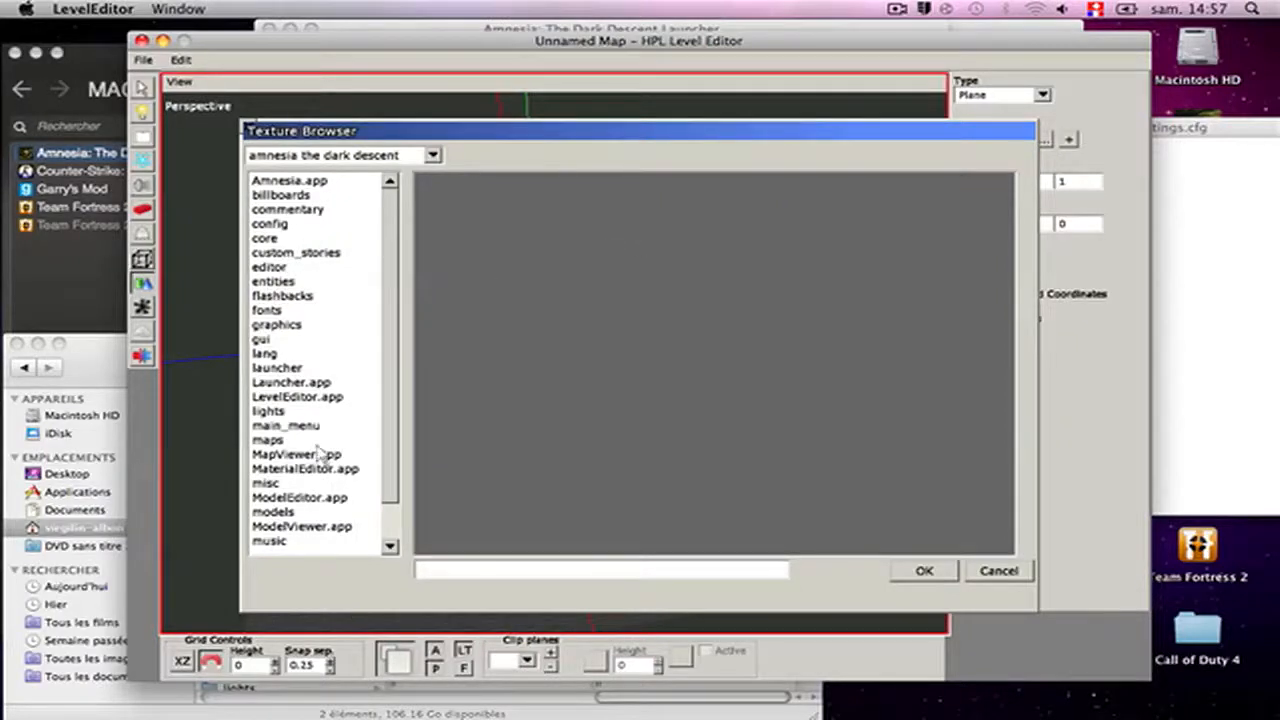
{"action": "scroll", "coordinate": [318, 452], "scroll_direction": "down", "scroll_amount": 3}
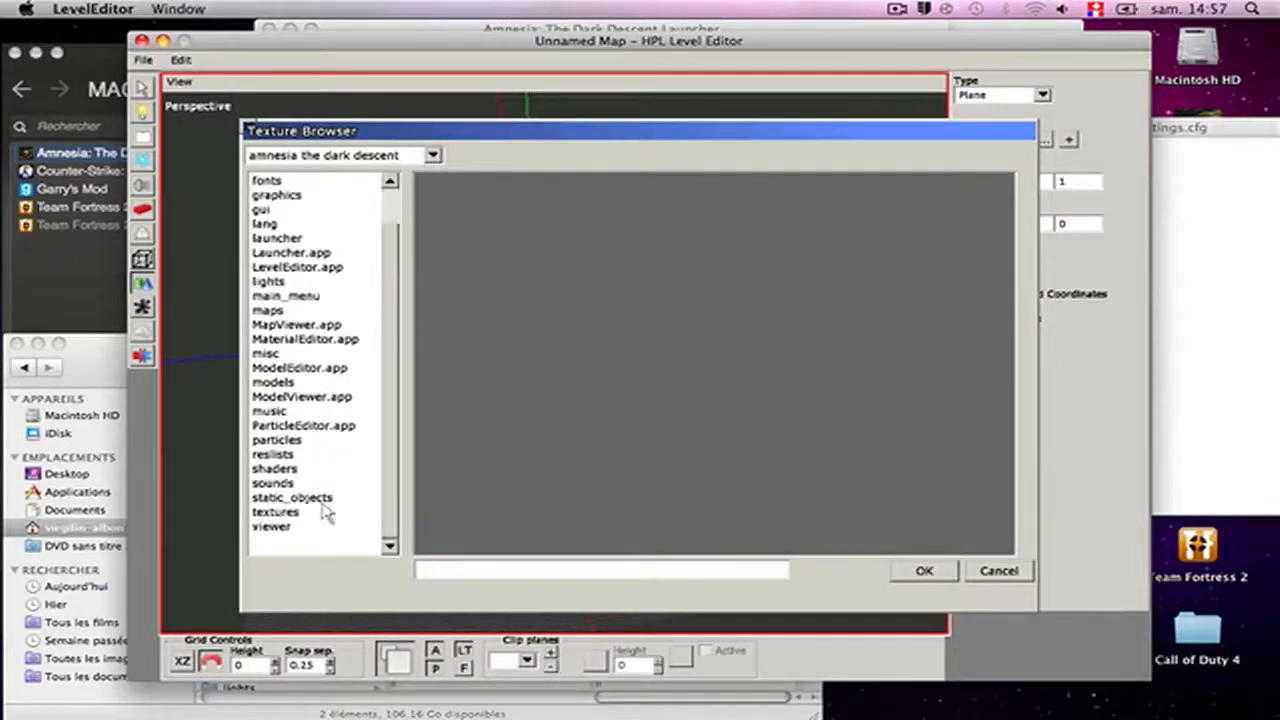
{"action": "double_click", "coordinate": [290, 499]}
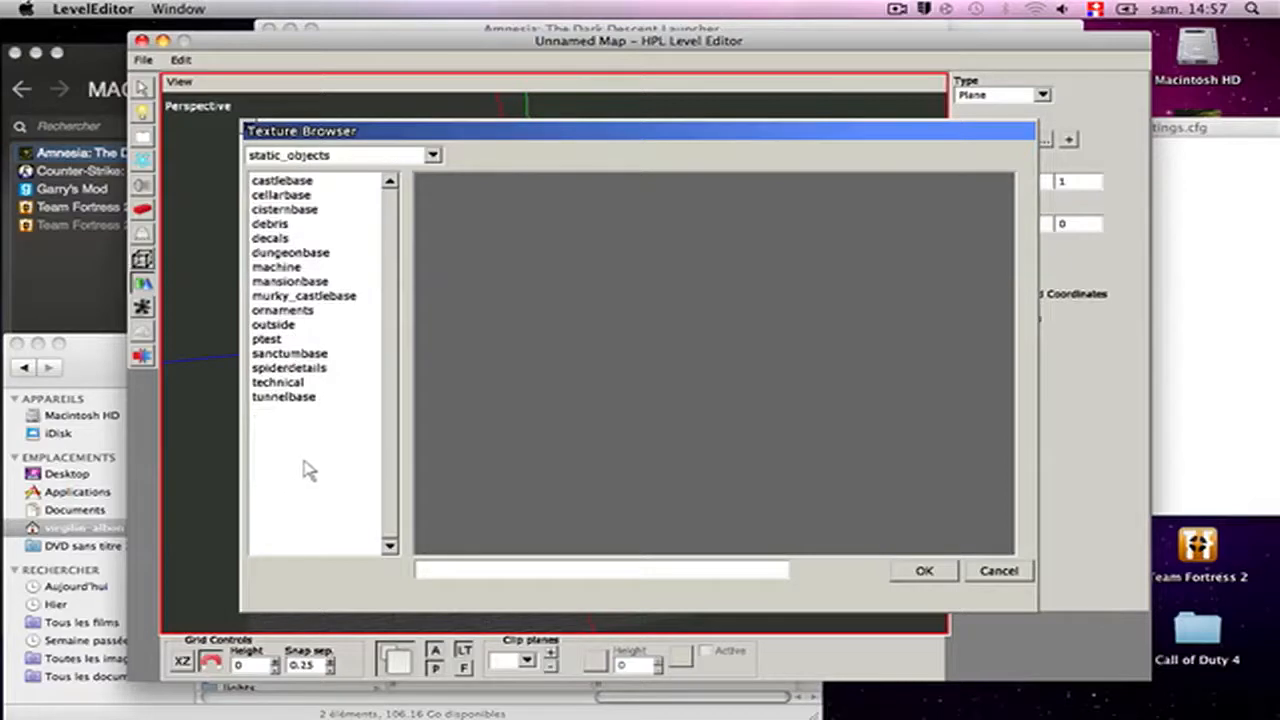
{"action": "double_click", "coordinate": [314, 283]}
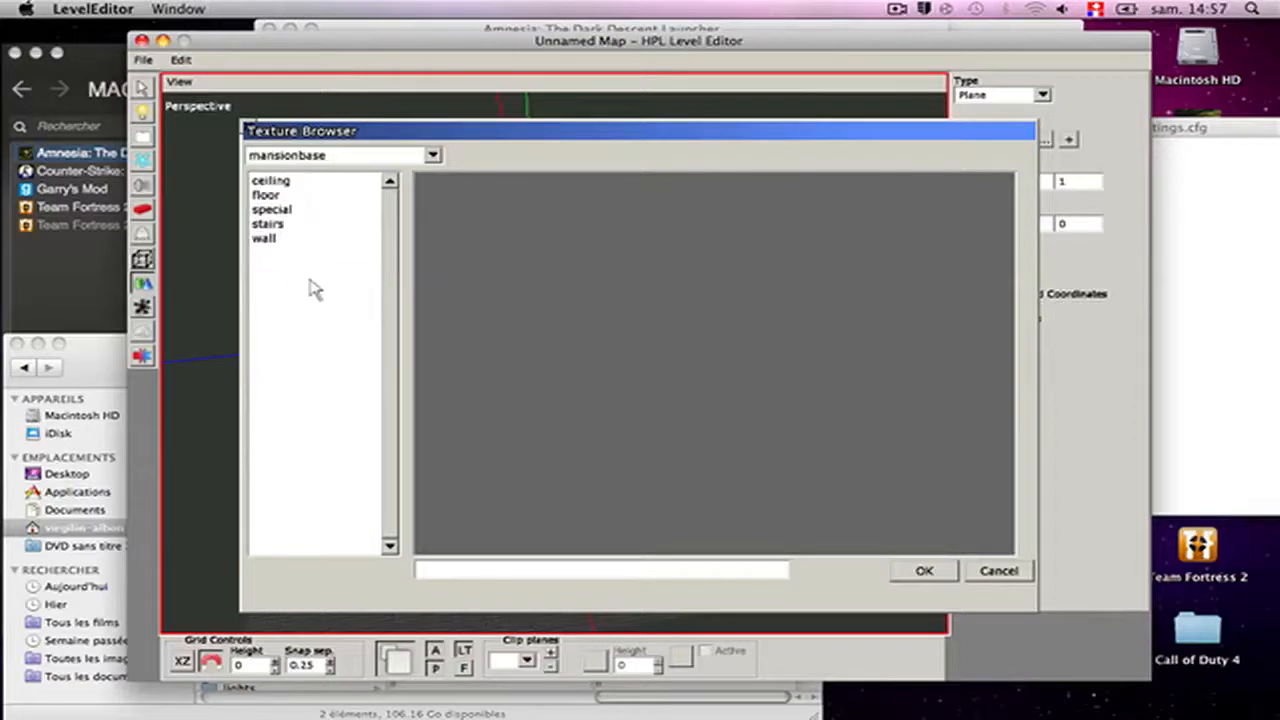
{"action": "double_click", "coordinate": [283, 199]}
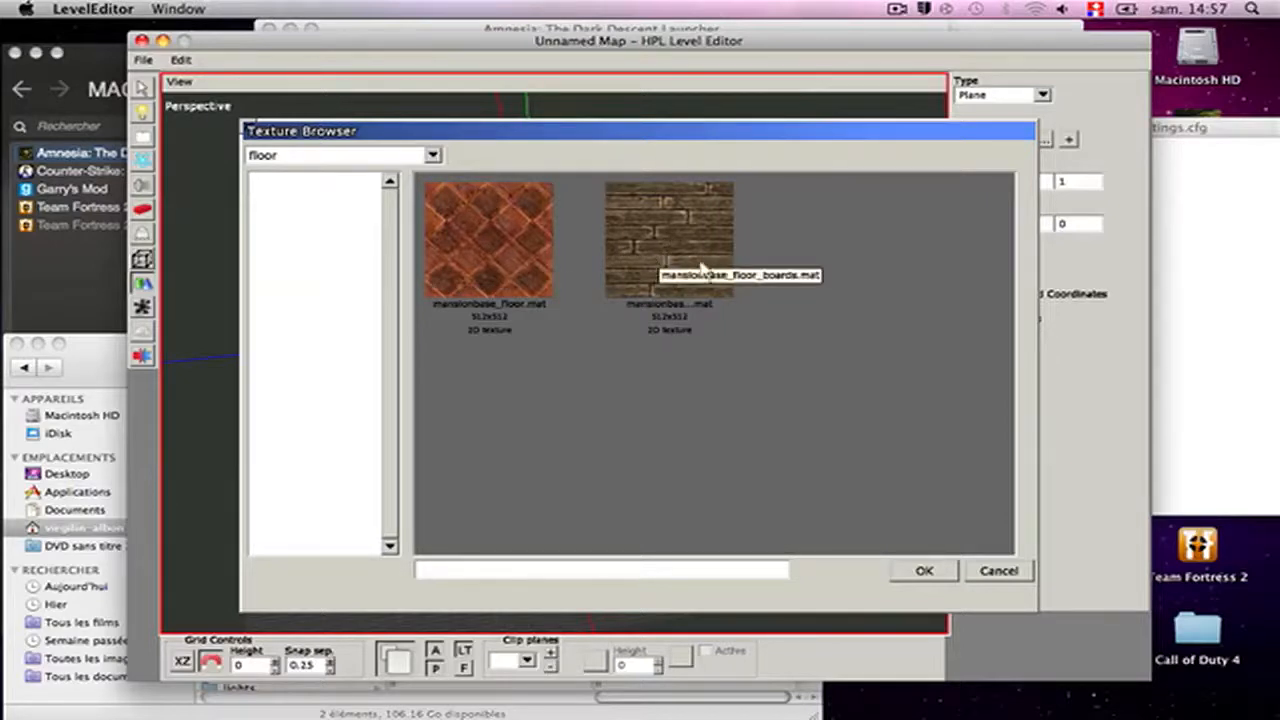
{"action": "left_click", "coordinate": [667, 281]}
{"action": "double_click", "coordinate": [633, 273]}
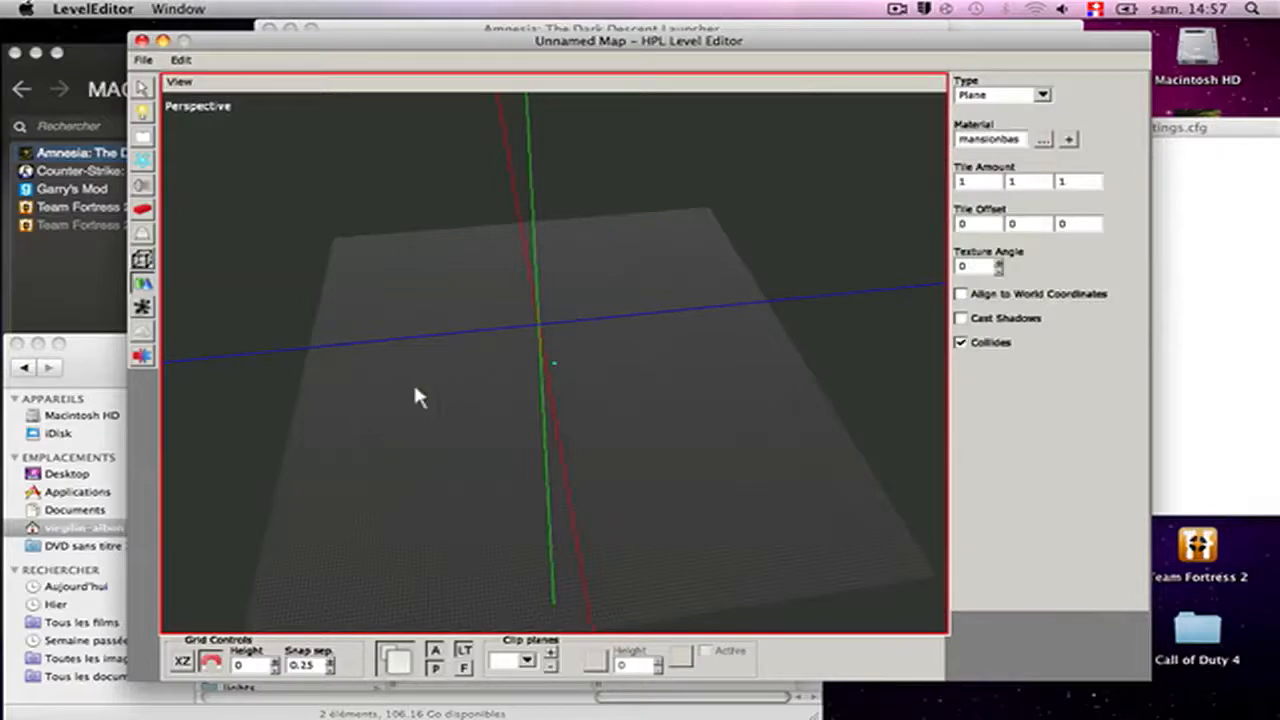
{"action": "left_click_drag", "start_coordinate": [416, 372], "coordinate": [683, 432], "text": "alt"}
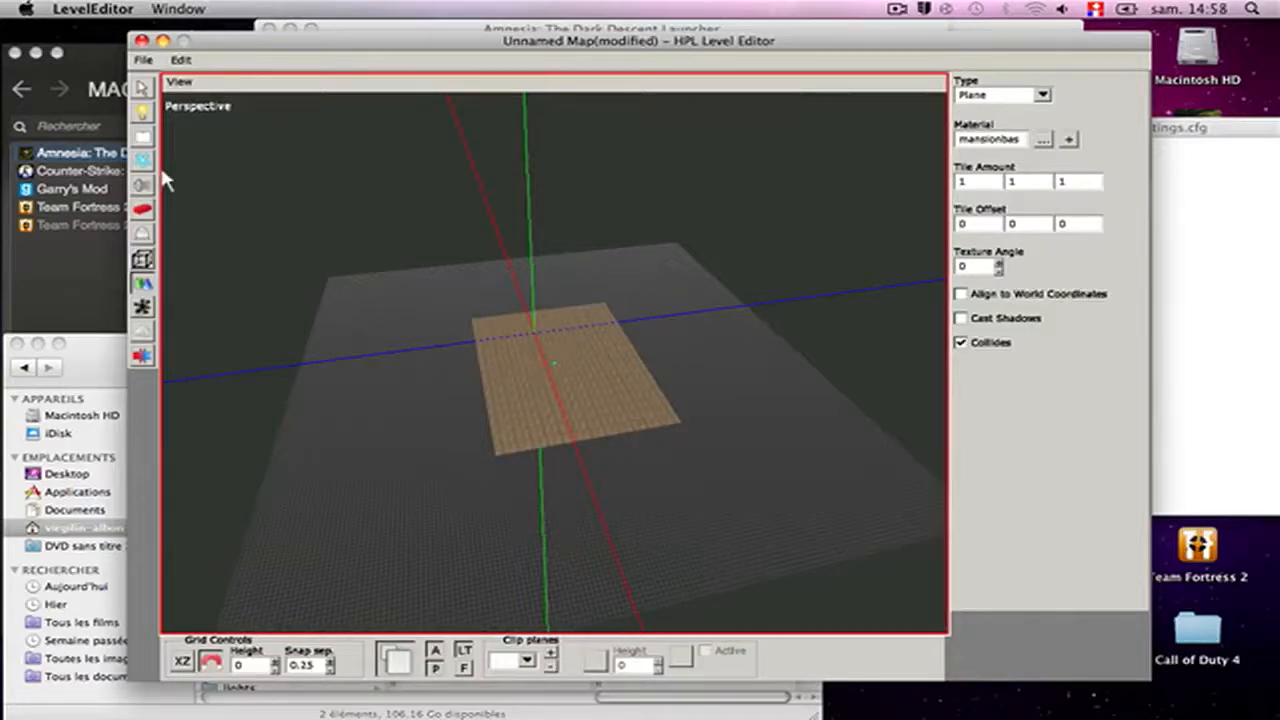
- Select the floor plane and set its X scale to 16
{"action": "left_click", "coordinate": [142, 88]}
{"action": "left_click", "coordinate": [566, 436]}
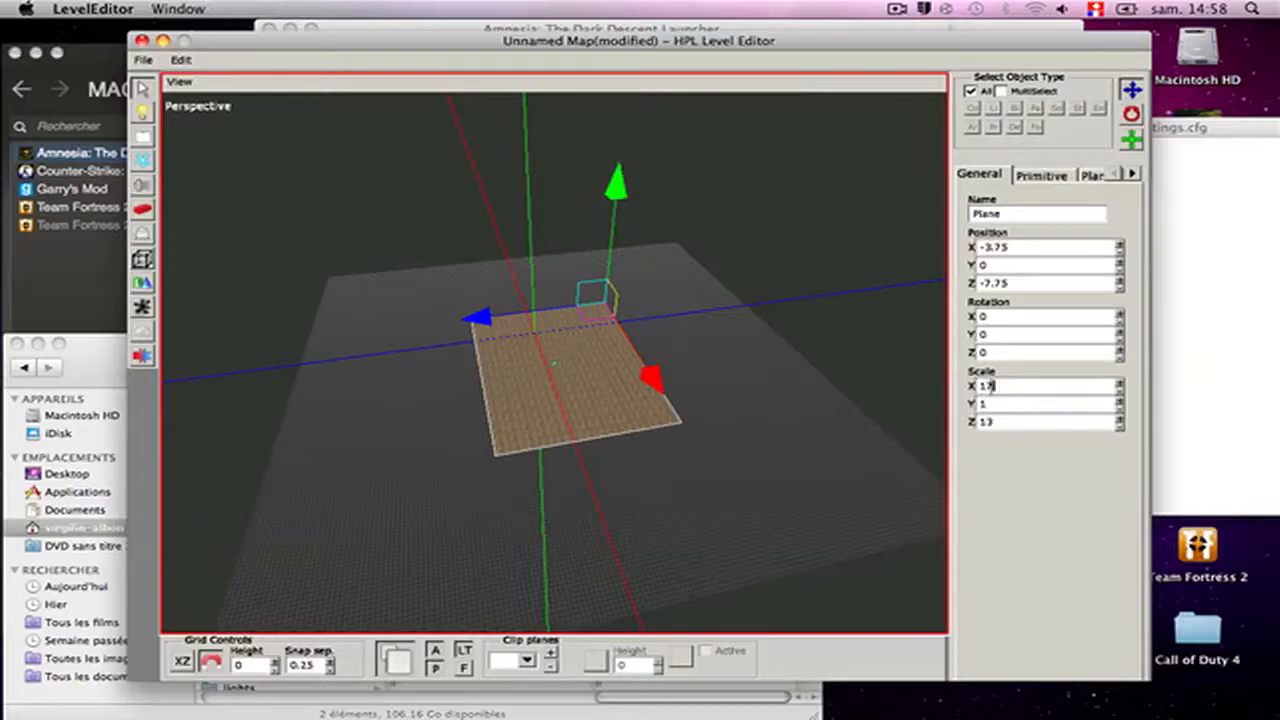
{"action": "double_click", "coordinate": [990, 386]}
{"action": "left_click", "coordinate": [1000, 403]}
{"action": "double_click", "coordinate": [1010, 388]}
{"action": "left_click", "coordinate": [1010, 388]}
{"action": "left_click_drag", "start_coordinate": [1010, 389], "coordinate": [973, 392]}
{"action": "type", "text": "16"}
{"action": "key", "text": "Return"}
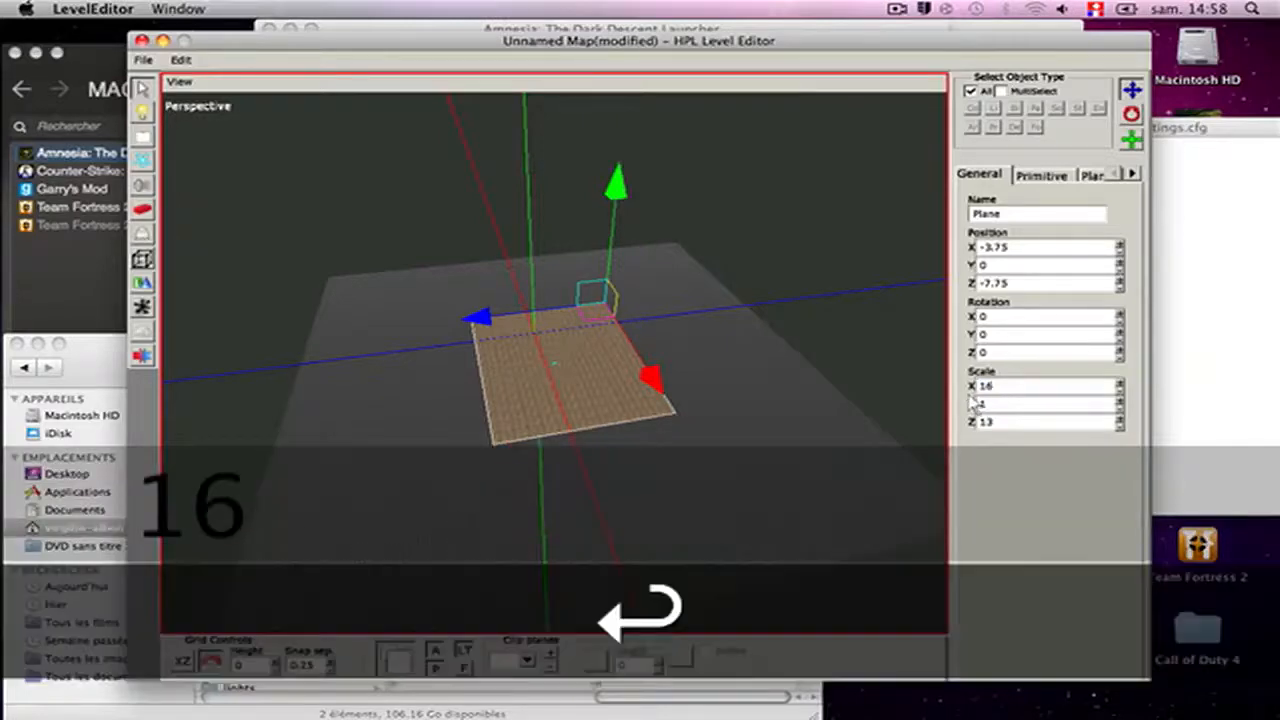
- Set the floor plane's Z scale to 12 and deselect the plane
{"action": "double_click", "coordinate": [1078, 423]}
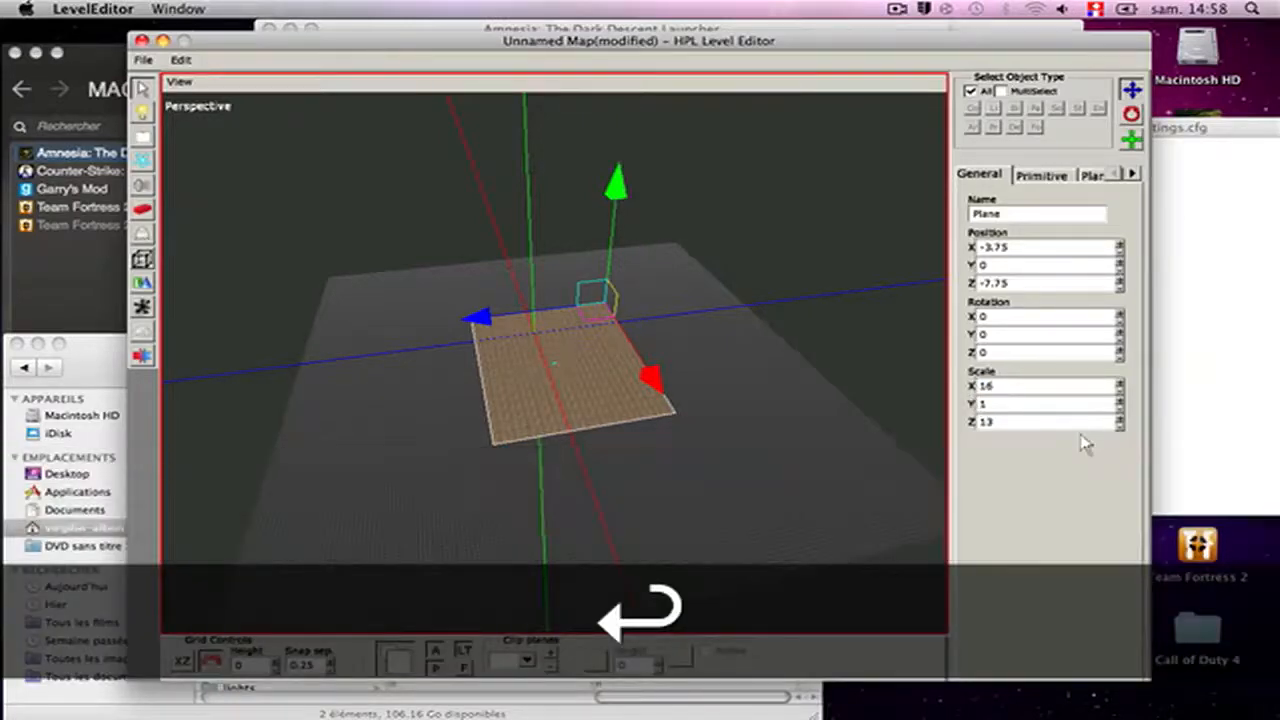
{"action": "left_click", "coordinate": [1079, 424]}
{"action": "key", "text": "BackSpace"}
{"action": "type", "text": "2"}
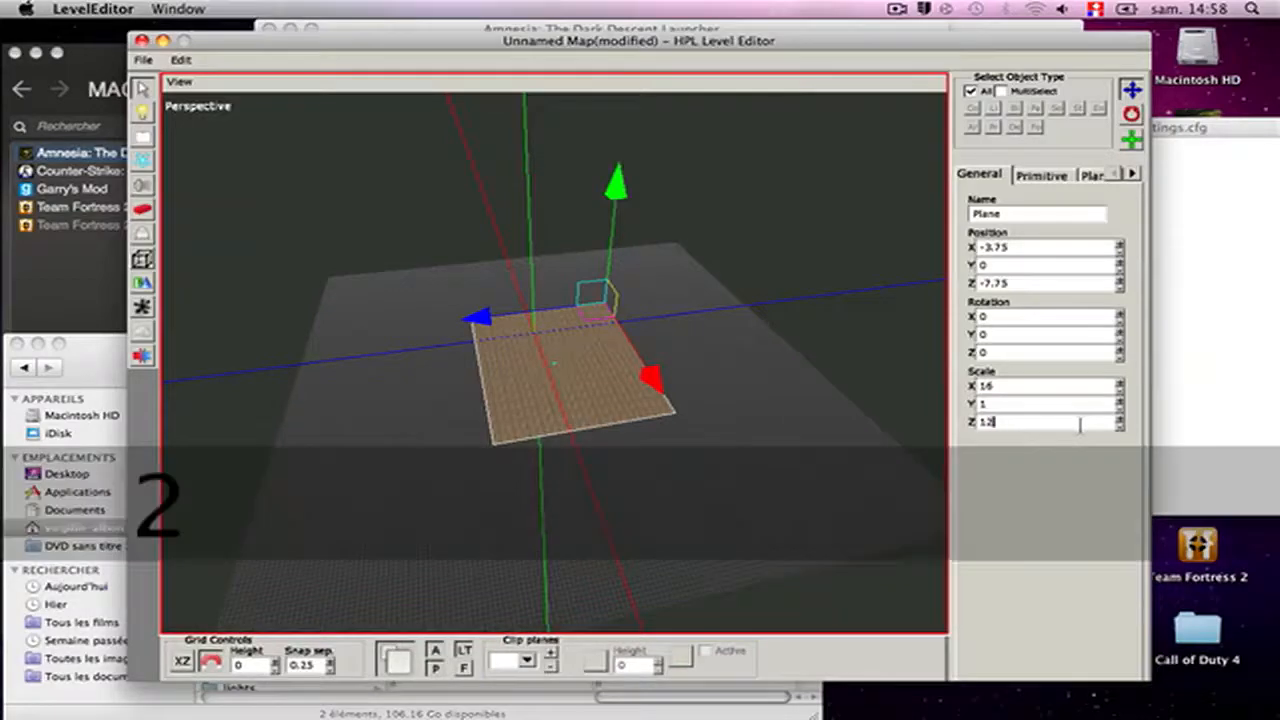
{"action": "key", "text": "Return"}
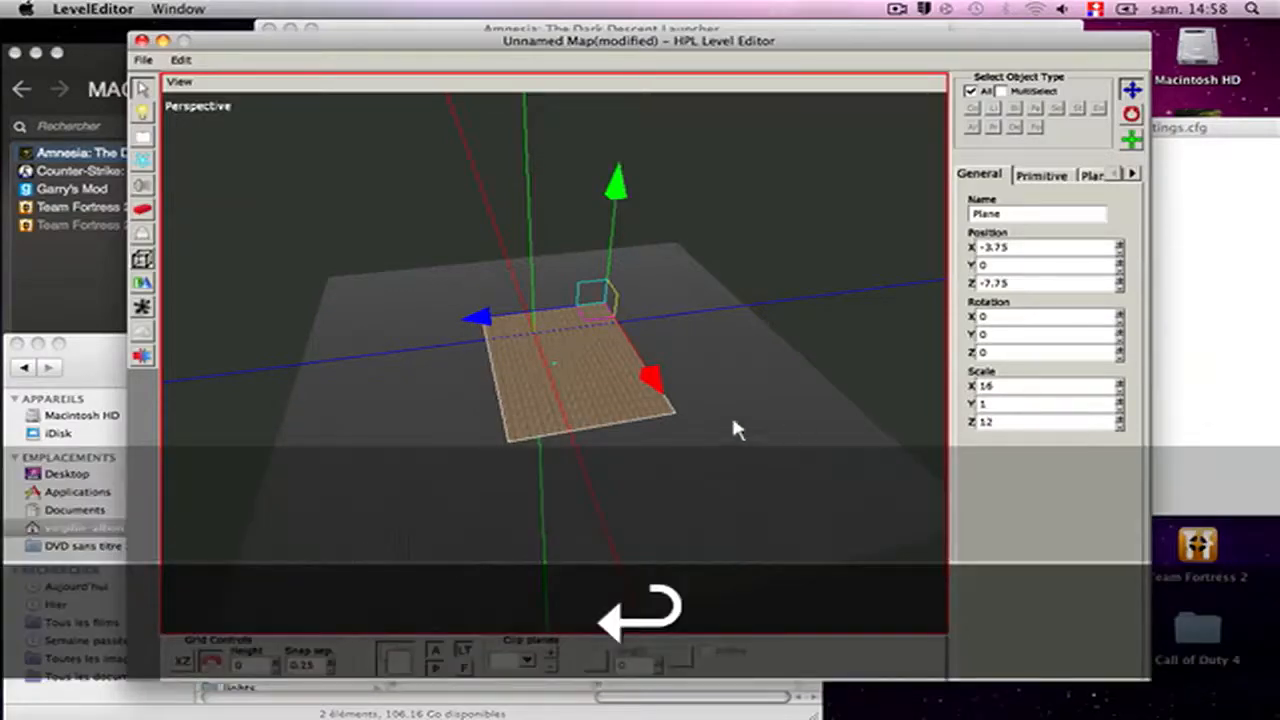
{"action": "scroll", "coordinate": [705, 418], "scroll_direction": "up", "scroll_amount": 6}
{"action": "left_click", "coordinate": [705, 418]}
{"action": "scroll", "coordinate": [703, 419], "scroll_direction": "down", "scroll_amount": 4}
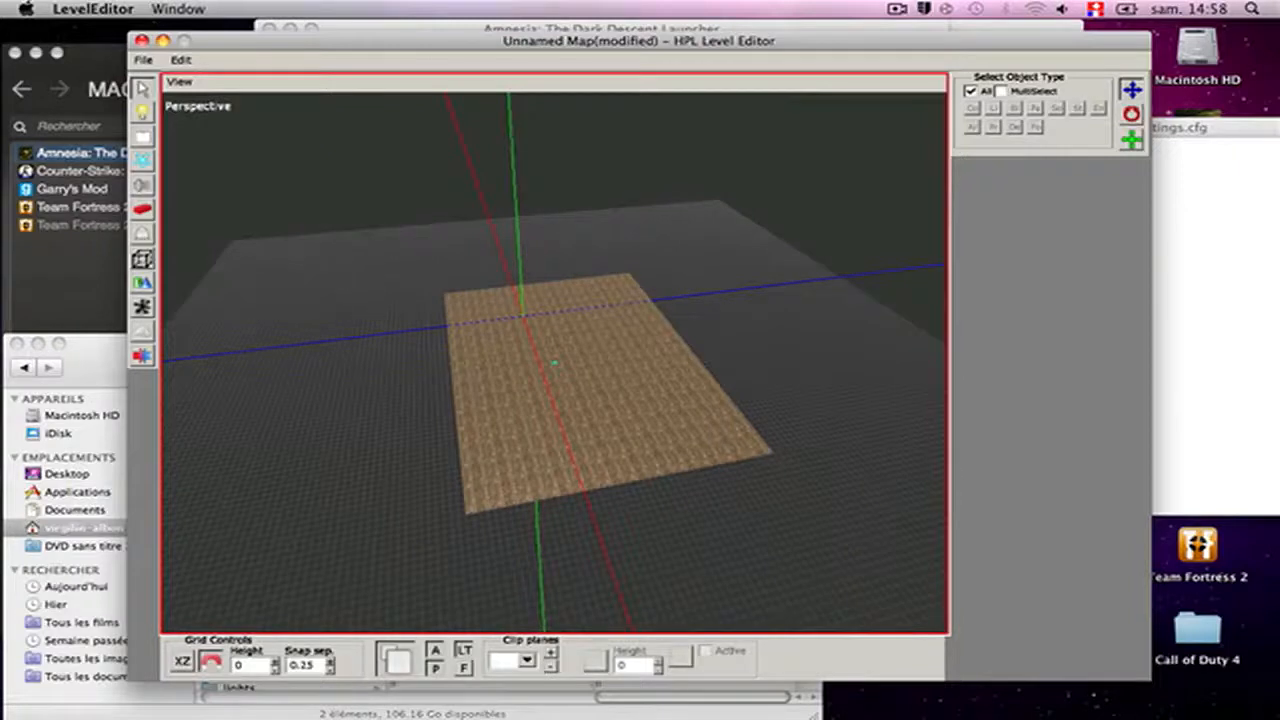
- Switch to placing static objects and load the mansionbase set
{"action": "left_click", "coordinate": [148, 209]}
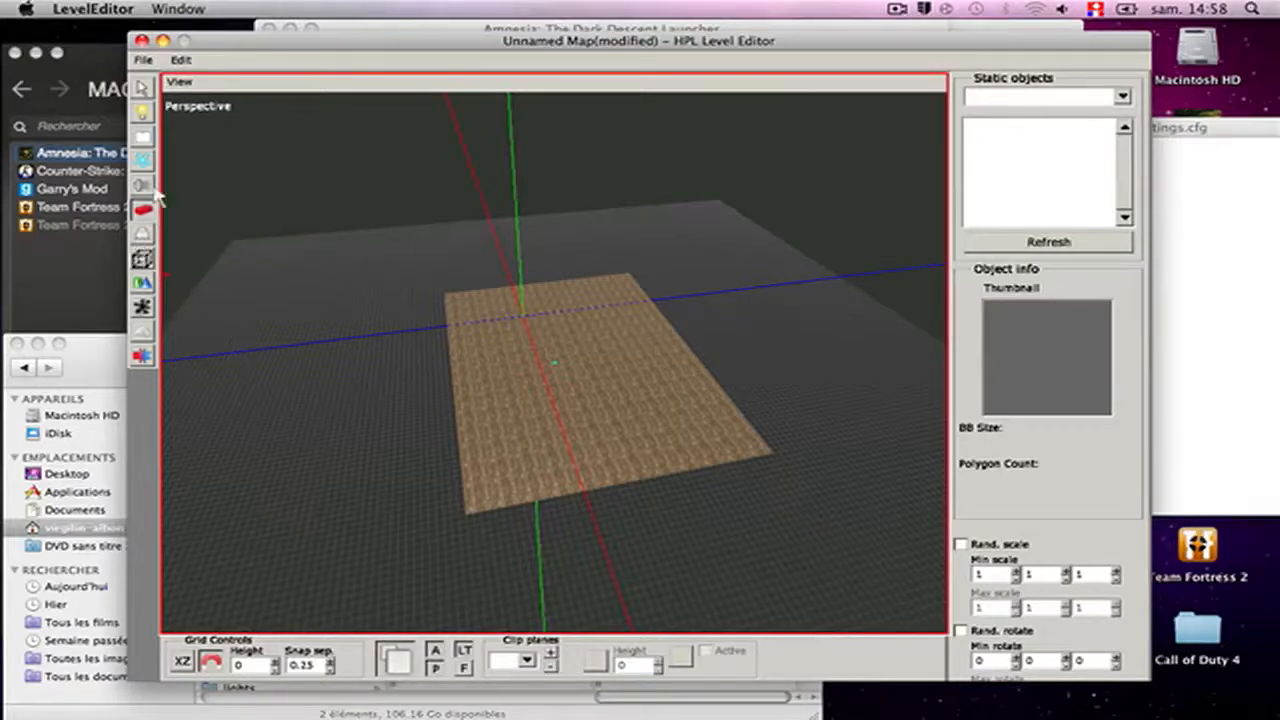
{"action": "left_click", "coordinate": [143, 87]}
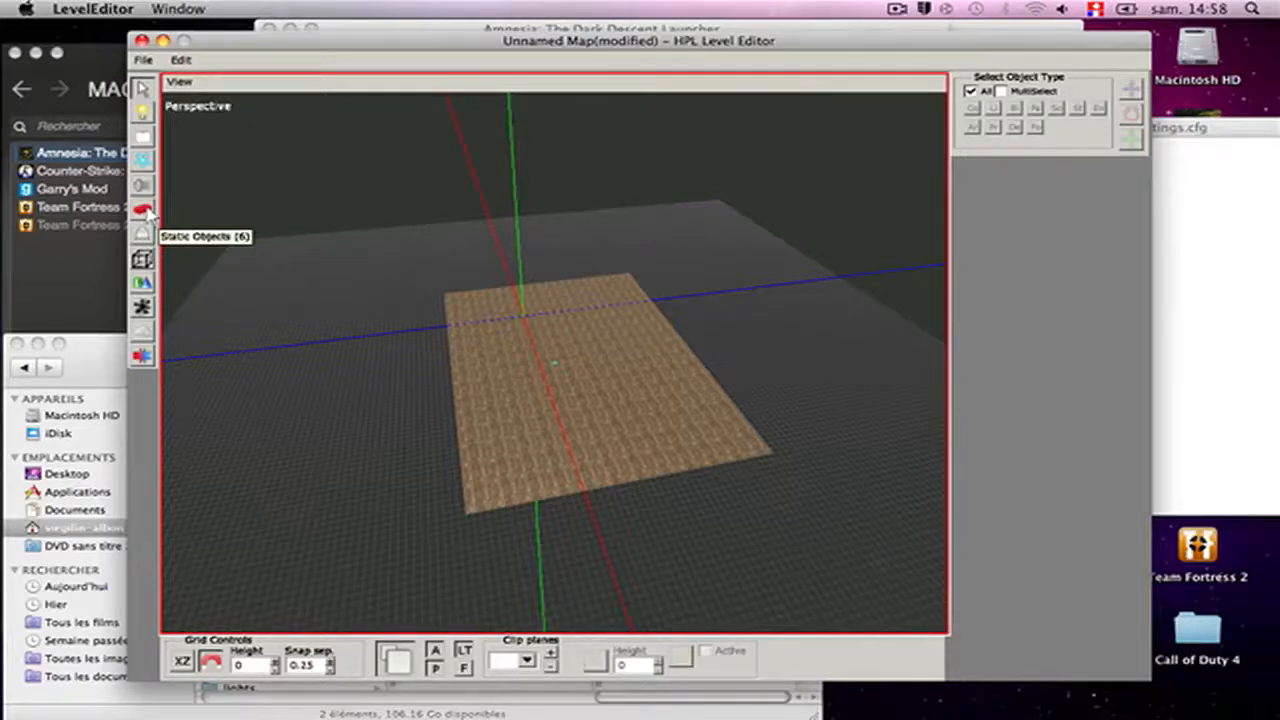
{"action": "left_click", "coordinate": [143, 210]}
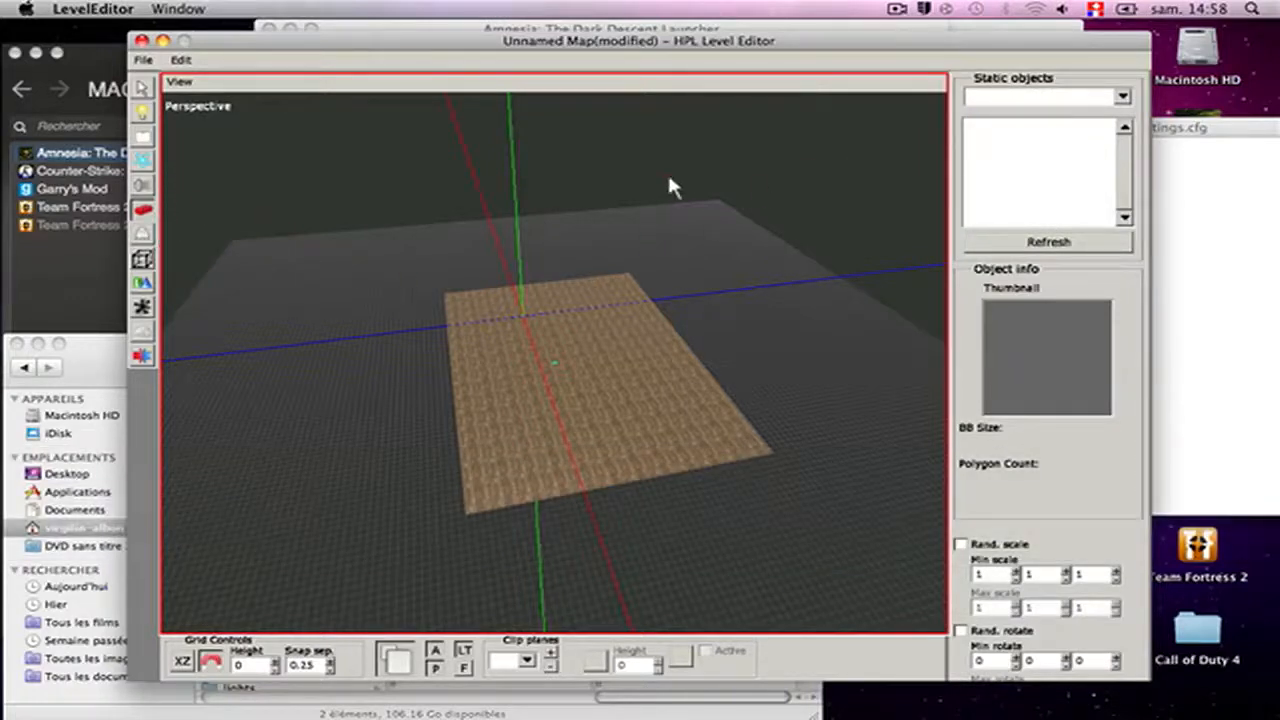
{"action": "left_click", "coordinate": [1123, 97]}
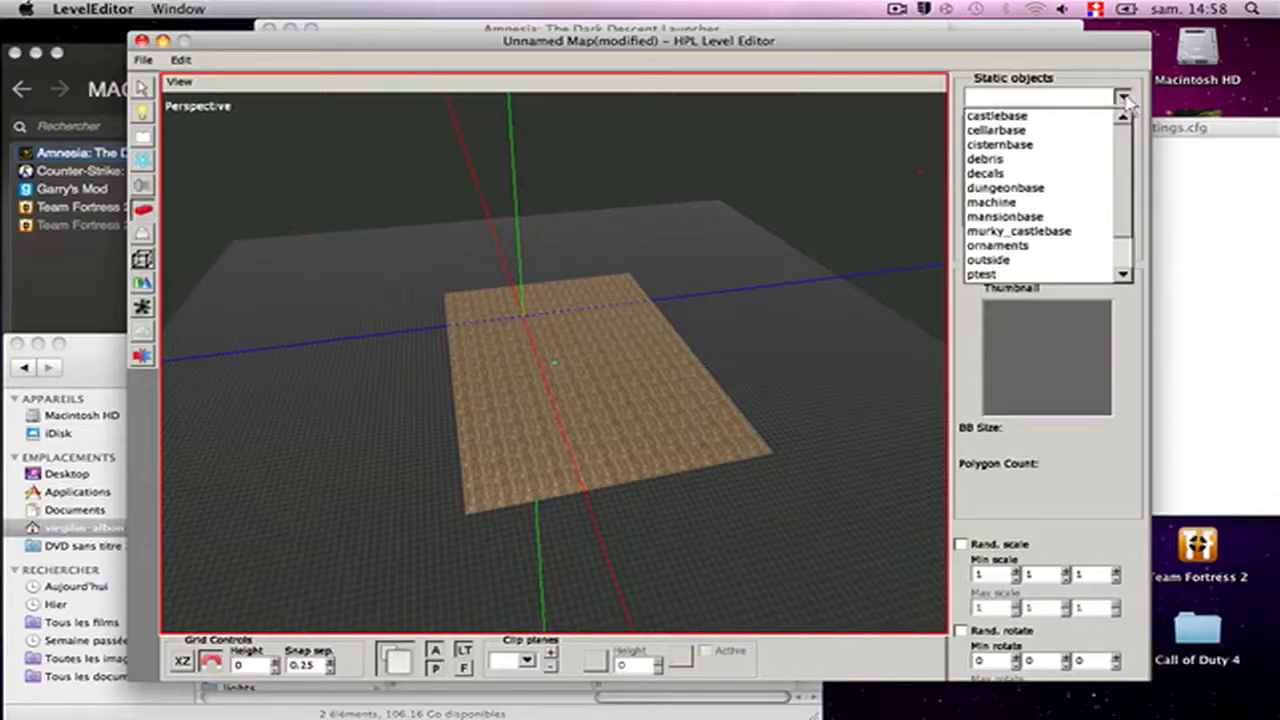
{"action": "left_click", "coordinate": [1123, 97]}
{"action": "left_click", "coordinate": [1123, 97]}
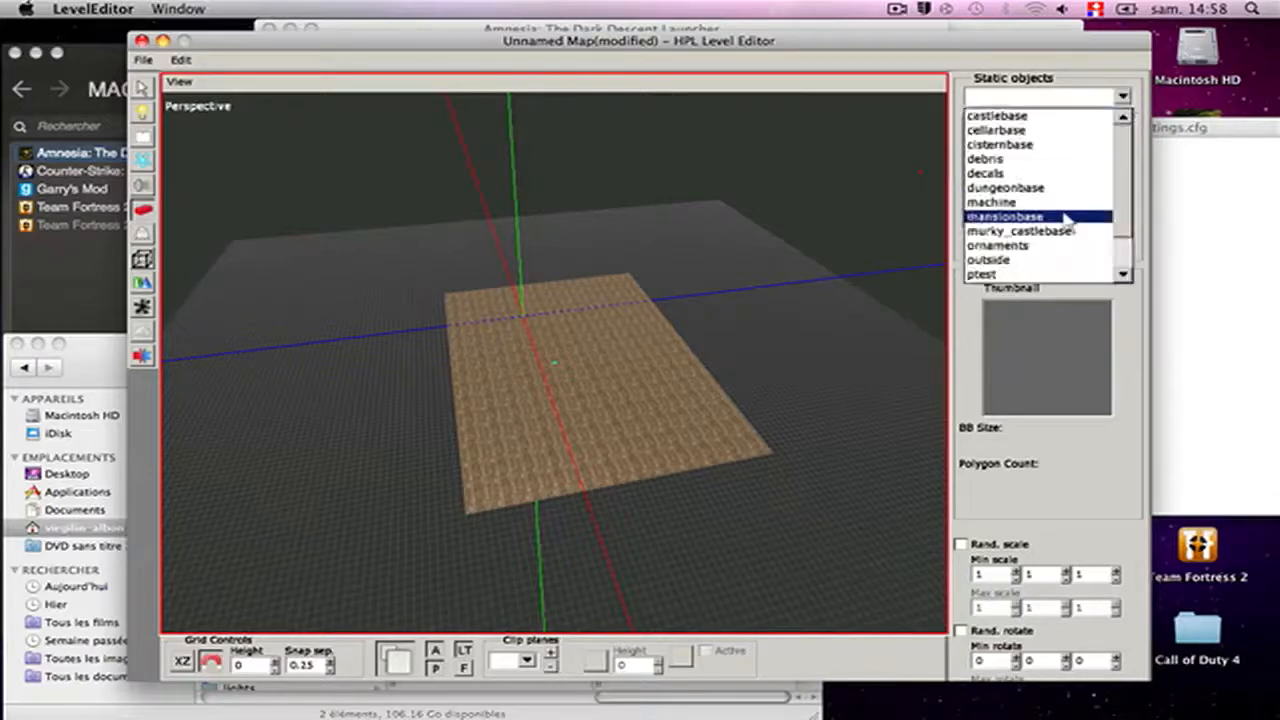
{"action": "scroll", "coordinate": [1068, 222], "scroll_direction": "down", "scroll_amount": 2}
{"action": "scroll", "coordinate": [1068, 222], "scroll_direction": "up", "scroll_amount": 1}
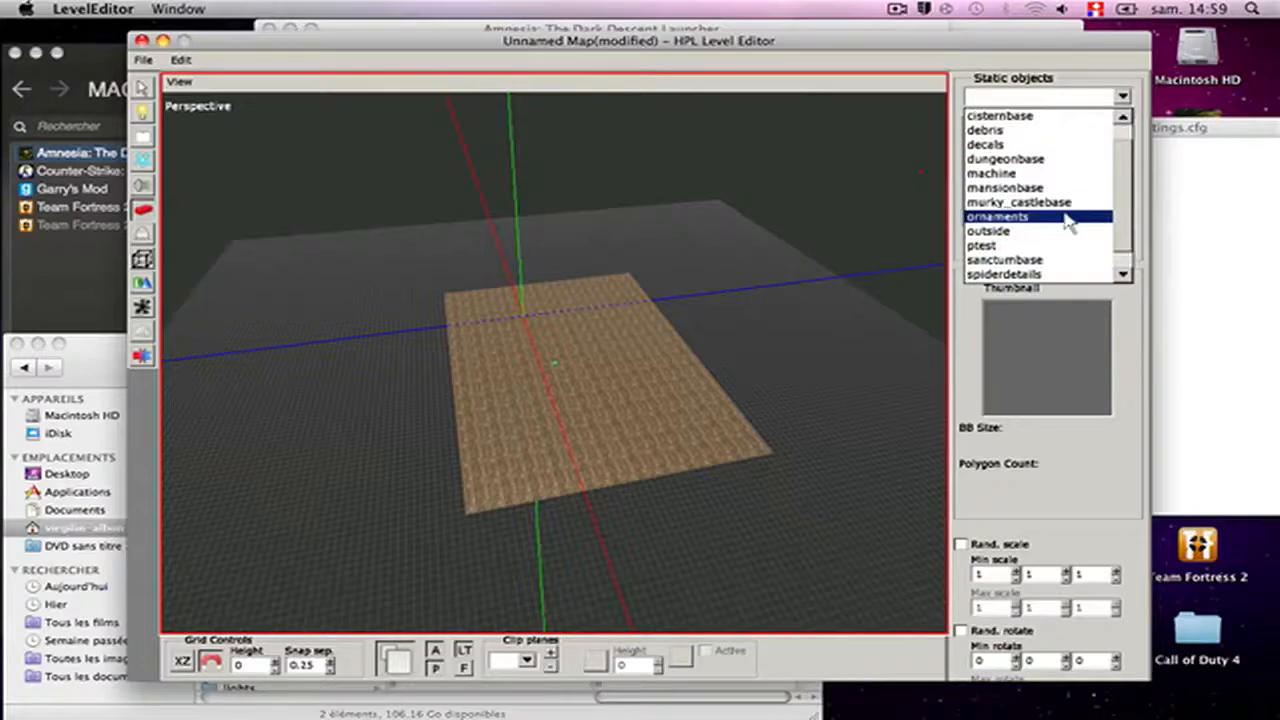
{"action": "scroll", "coordinate": [1068, 222], "scroll_direction": "down", "scroll_amount": 1}
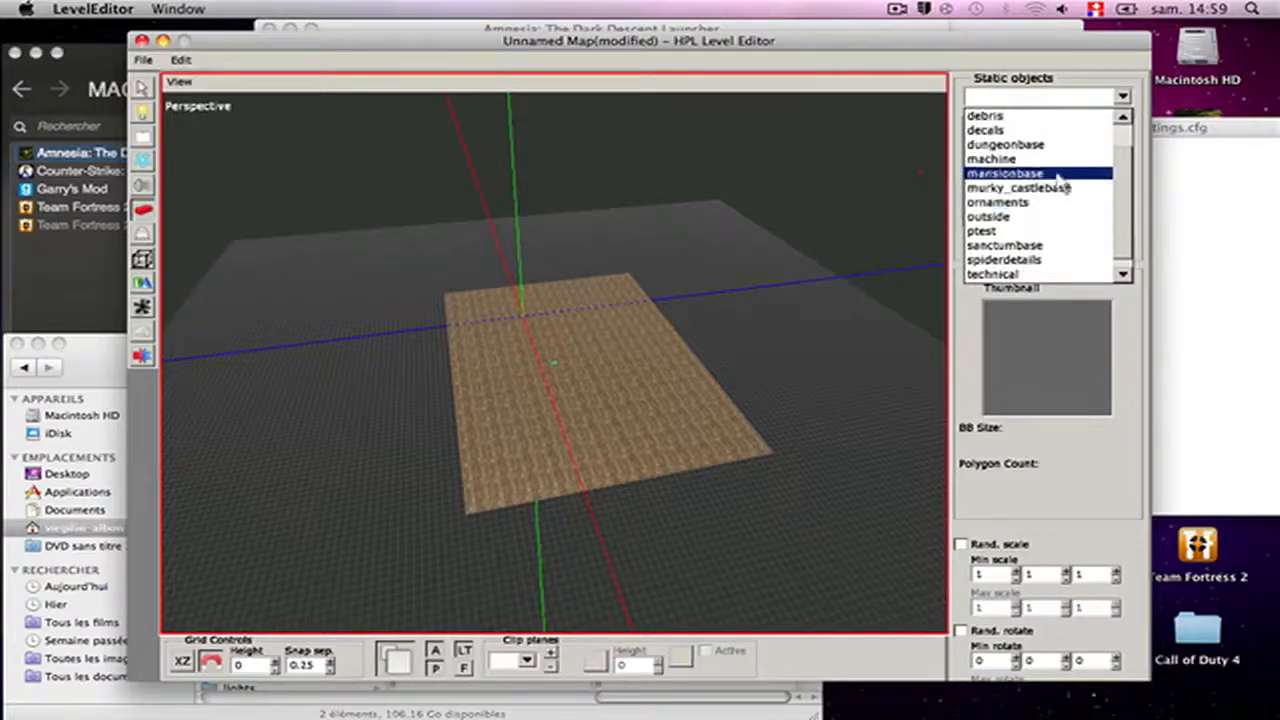
{"action": "left_click", "coordinate": [1059, 175]}
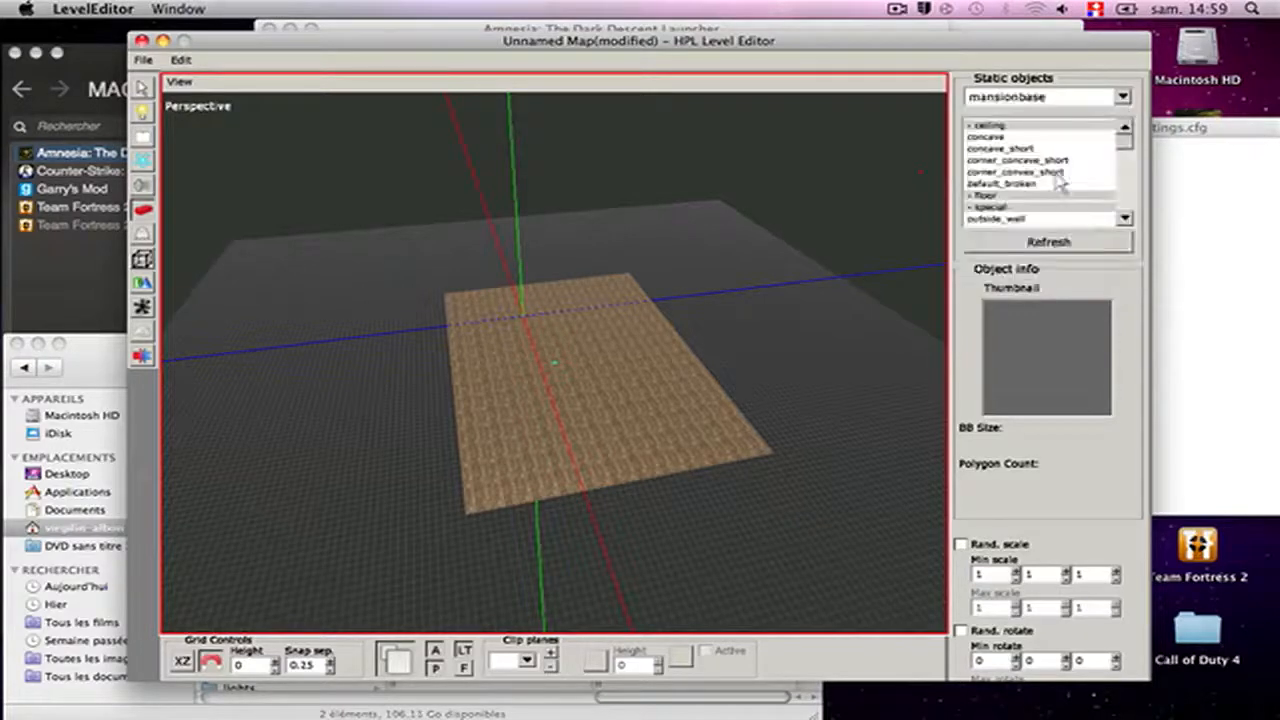
- Preview the ceiling pieces concave_short, corner_concave_short and corner_convex_short
{"action": "left_click", "coordinate": [998, 150]}
{"action": "left_click", "coordinate": [996, 160]}
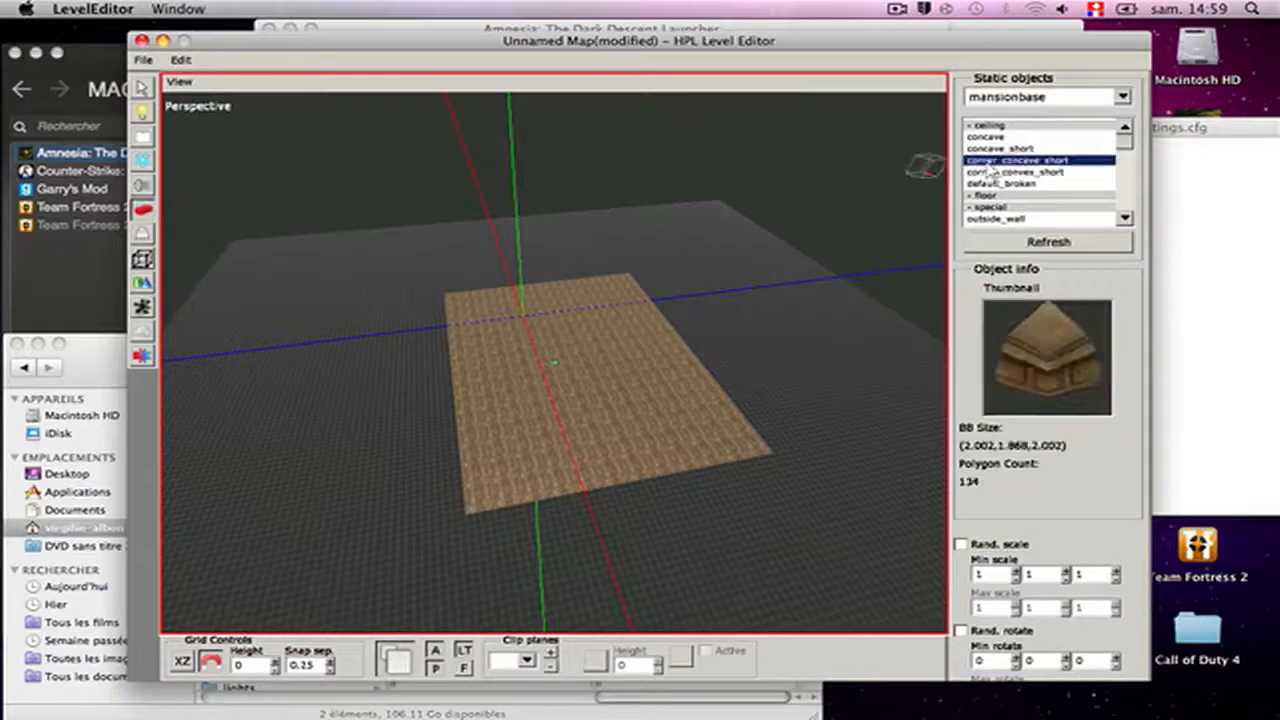
{"action": "left_click", "coordinate": [985, 172]}
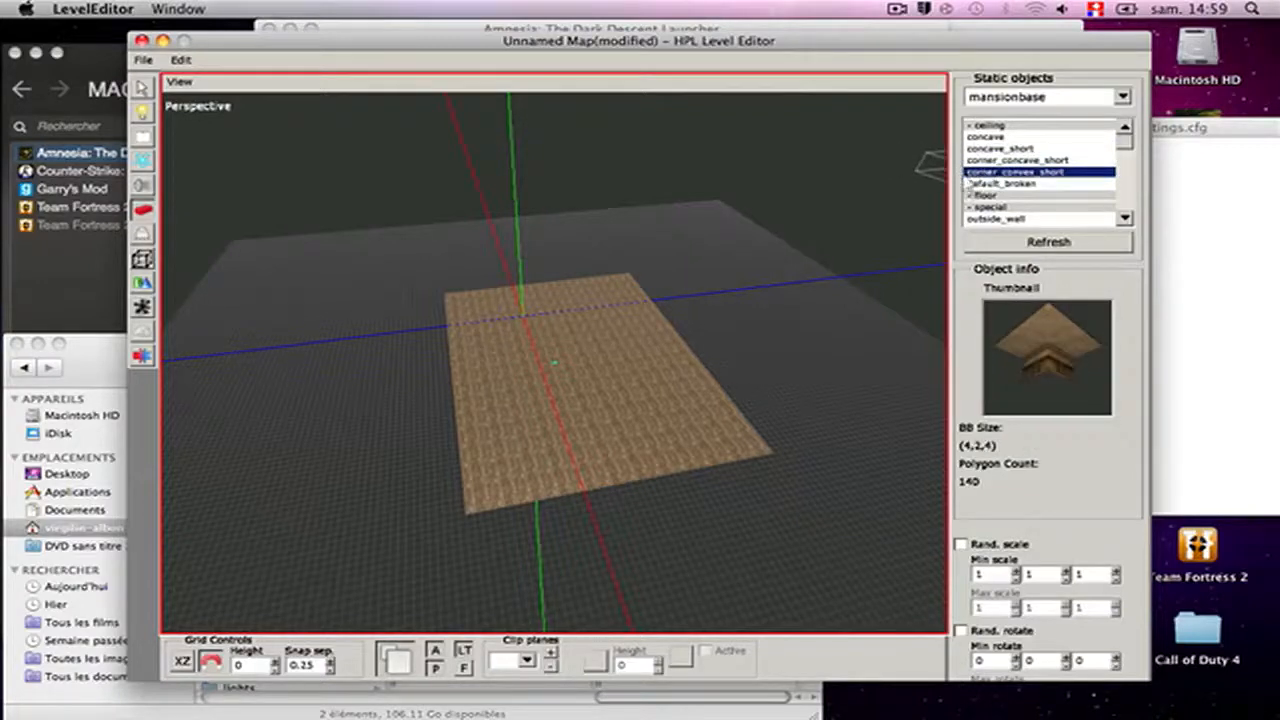
- Choose the default02 piece from the wall group of the mansionbase set
{"action": "left_click", "coordinate": [1125, 218]}
{"action": "left_click", "coordinate": [1124, 221]}
{"action": "left_click", "coordinate": [1124, 221]}
{"action": "left_click", "coordinate": [1124, 221]}
{"action": "left_click", "coordinate": [1124, 221]}
{"action": "left_click", "coordinate": [1124, 221]}
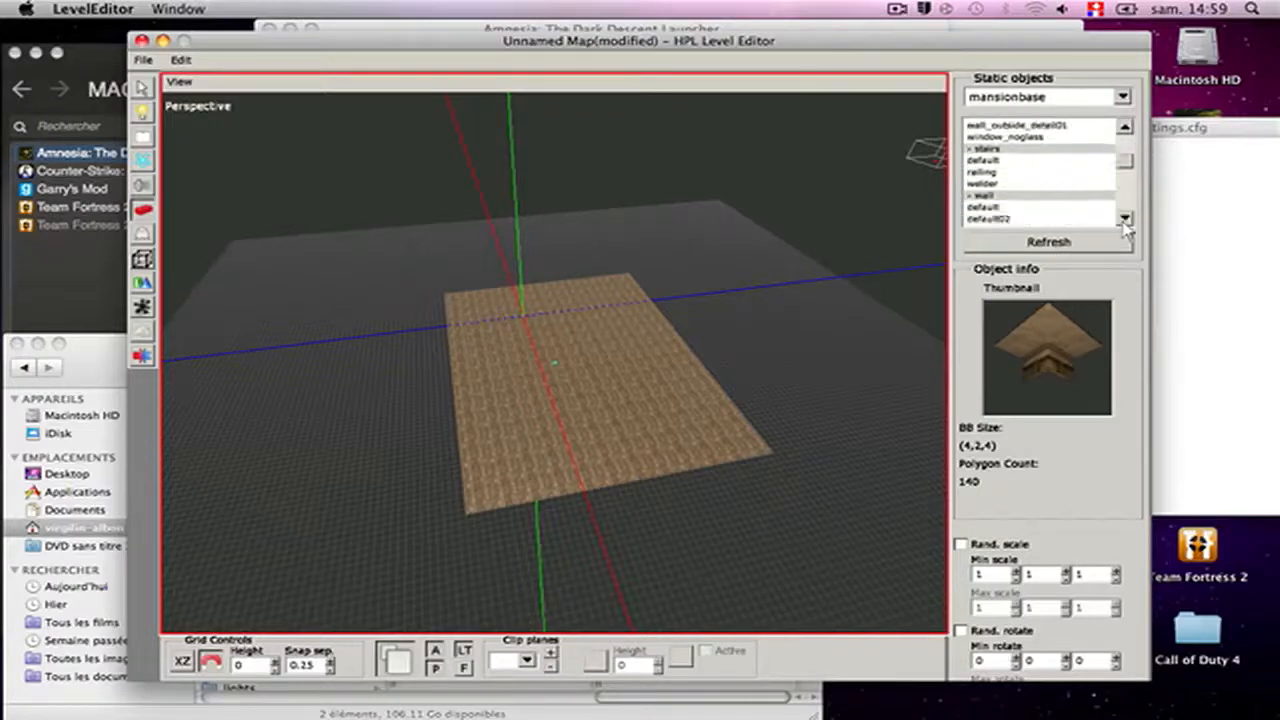
{"action": "left_click", "coordinate": [1124, 221]}
{"action": "left_click", "coordinate": [1124, 221]}
{"action": "left_click", "coordinate": [1124, 221]}
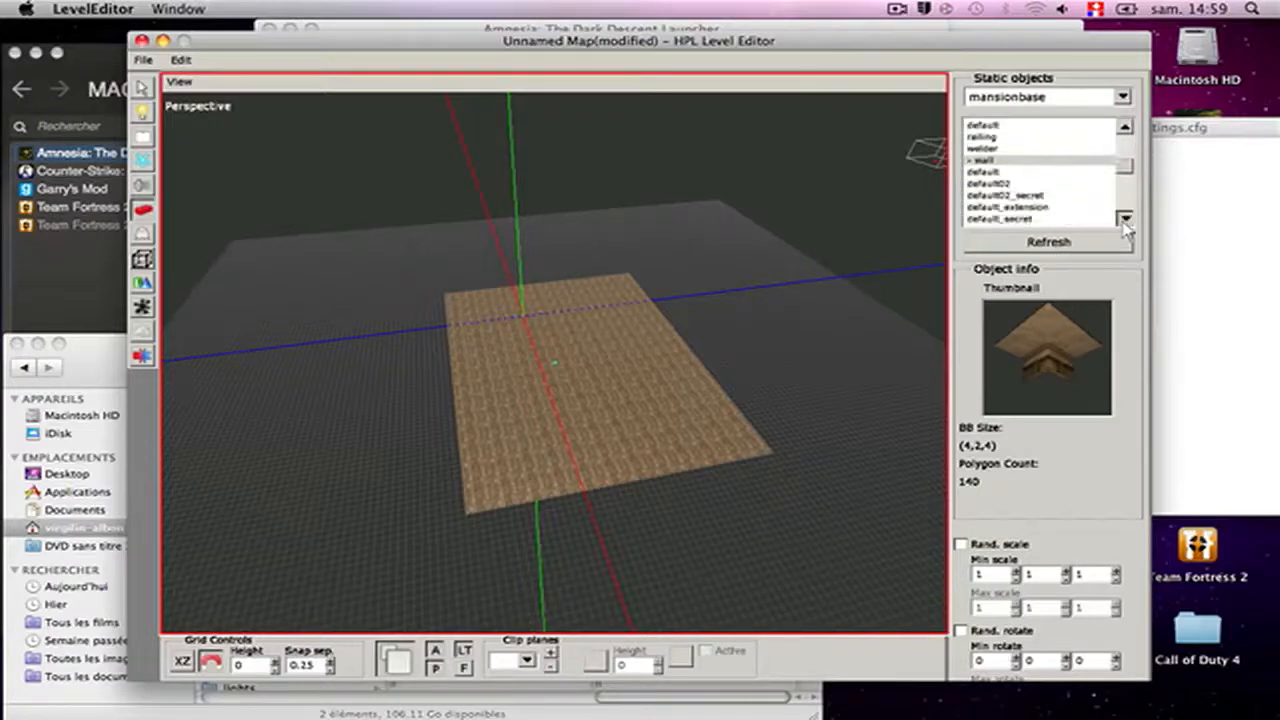
{"action": "left_click", "coordinate": [986, 172]}
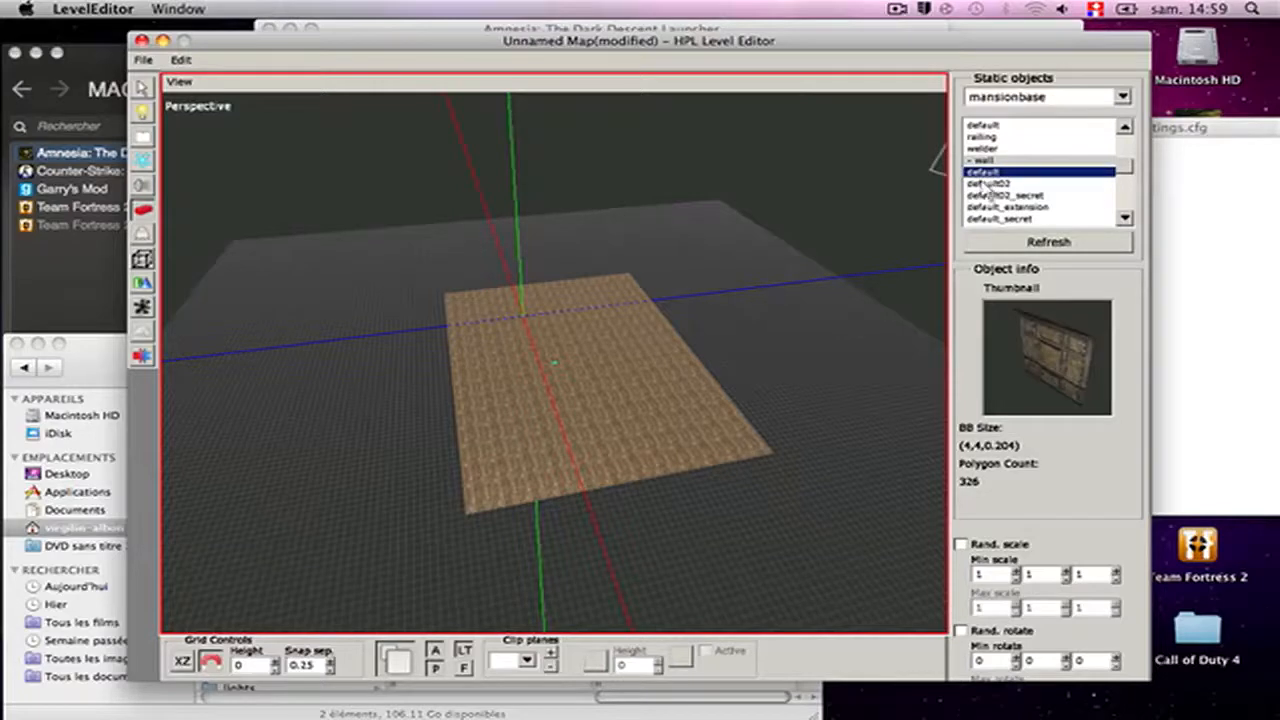
{"action": "left_click", "coordinate": [988, 184]}
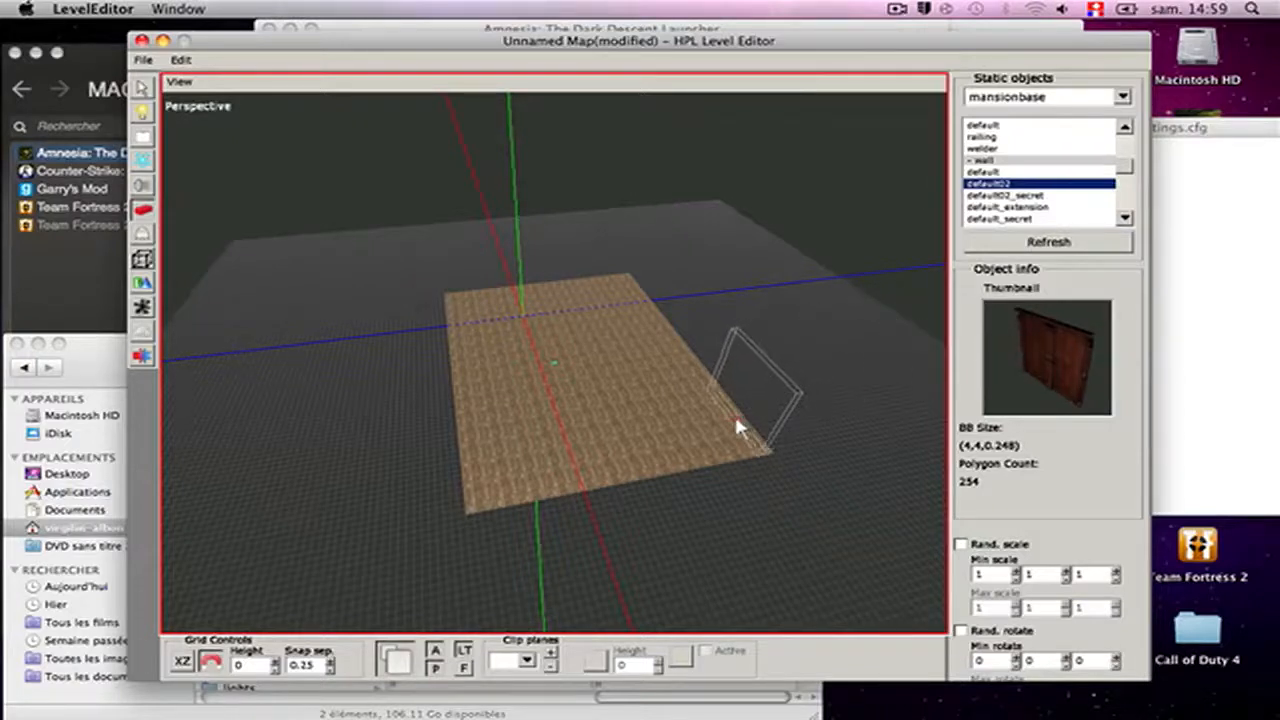
- Place the default02 wall along the floor's edge near its corner, at X 10.25 and Z -8, and select it
{"action": "left_click_drag", "start_coordinate": [738, 373], "coordinate": [617, 331], "text": "alt"}
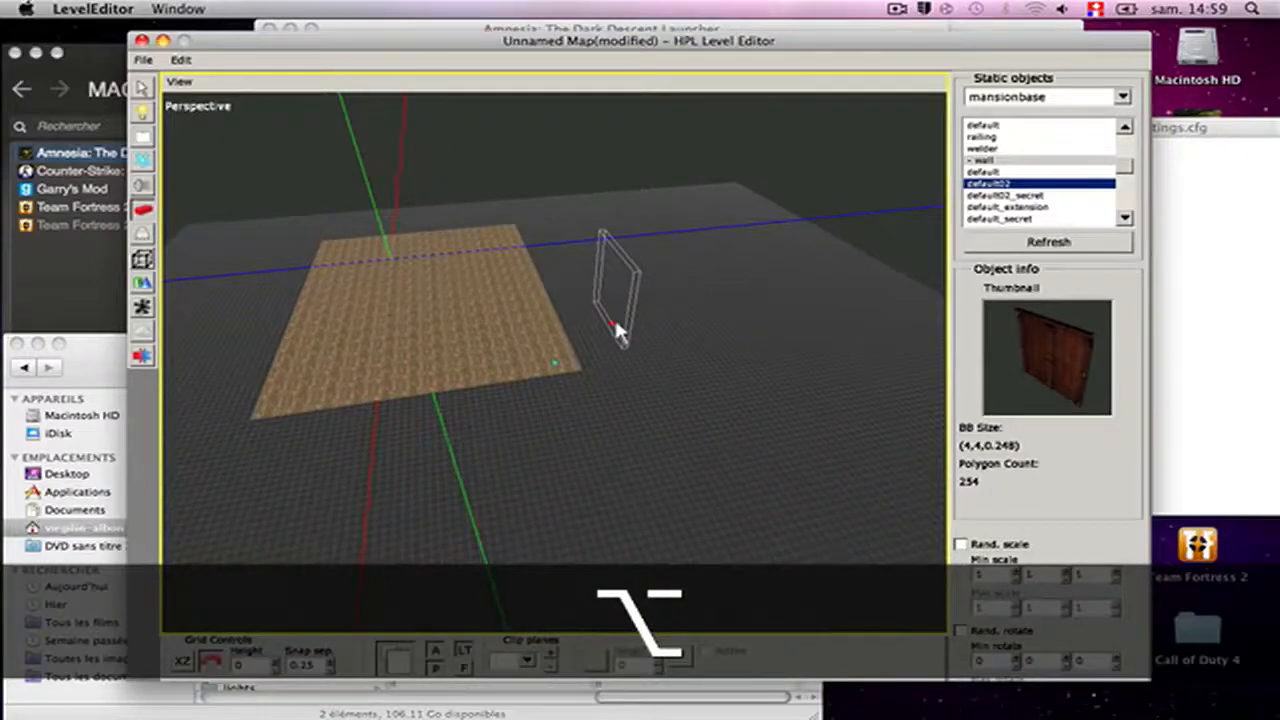
{"action": "scroll", "coordinate": [612, 325], "scroll_direction": "up", "scroll_amount": 8}
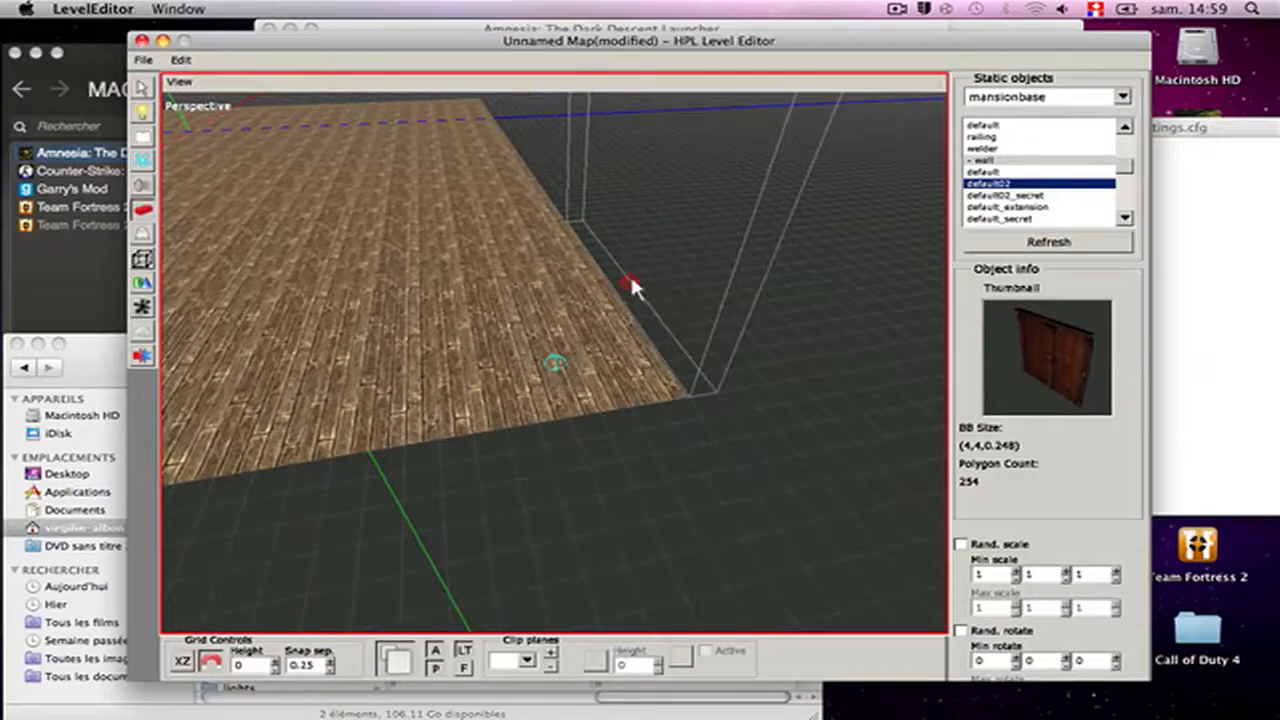
{"action": "left_click", "coordinate": [630, 285]}
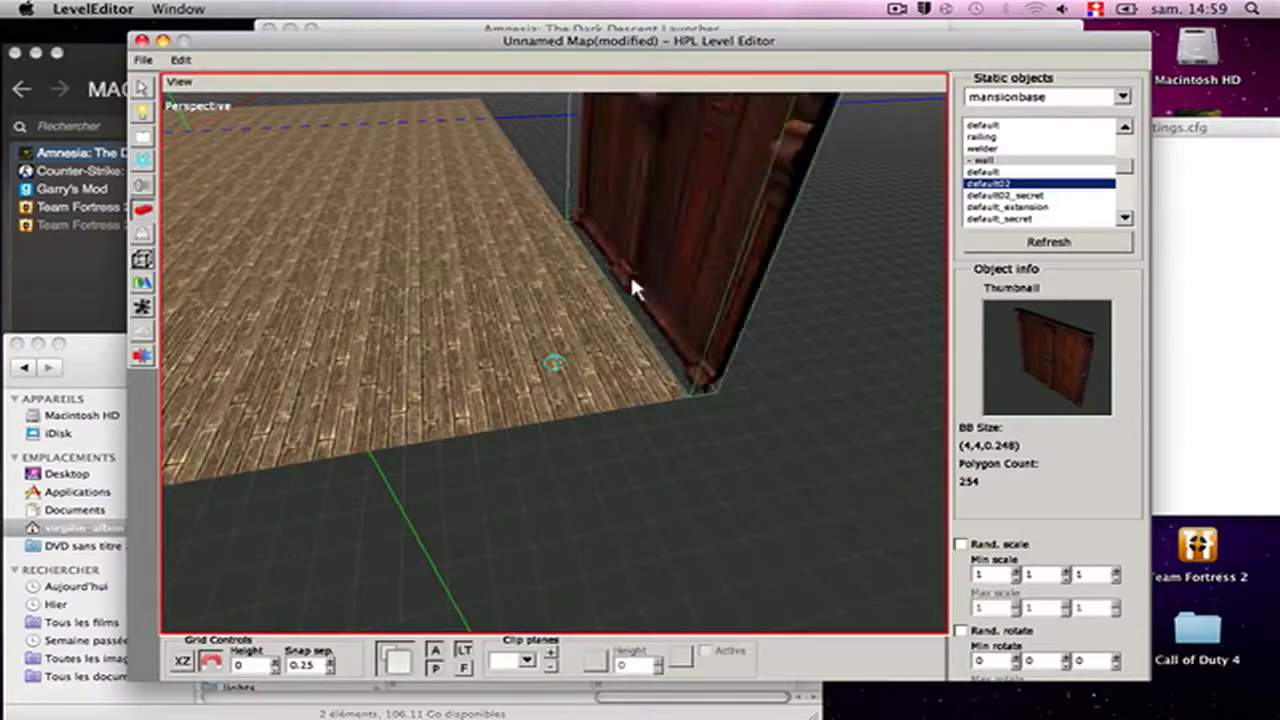
{"action": "scroll", "coordinate": [450, 280], "scroll_direction": "down", "scroll_amount": 6}
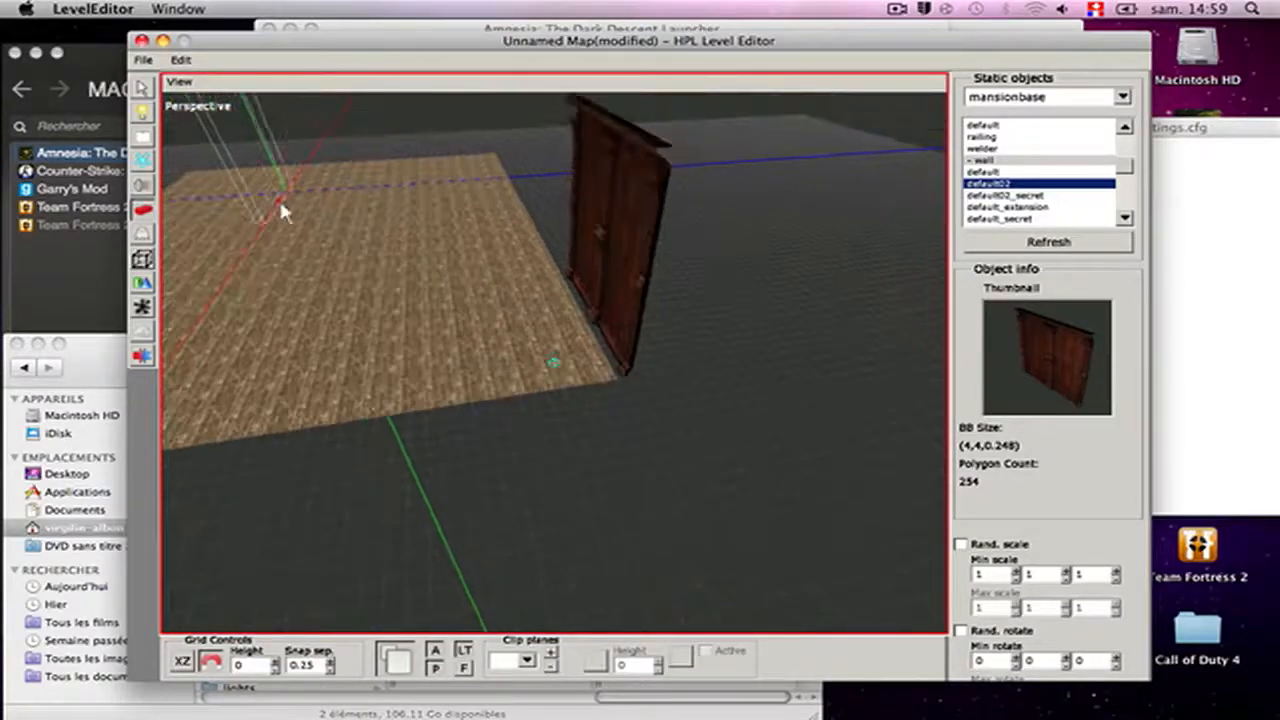
{"action": "scroll", "coordinate": [498, 311], "scroll_direction": "up", "scroll_amount": 6}
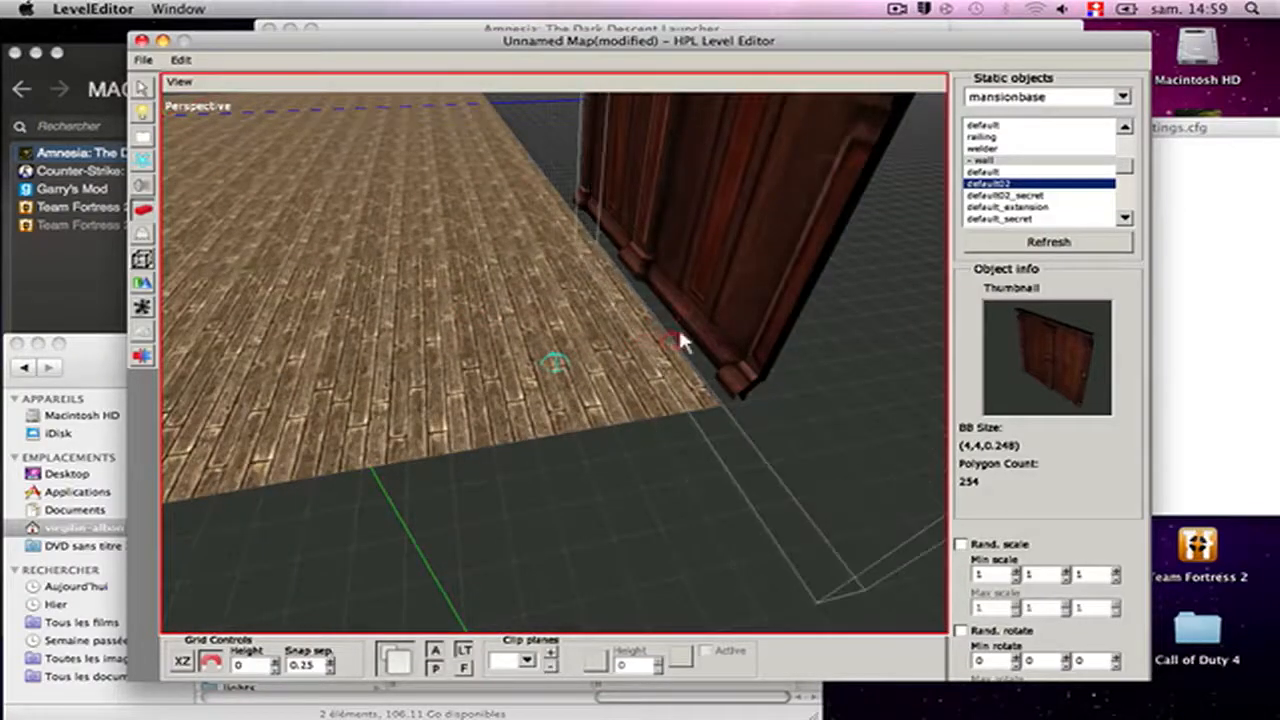
{"action": "left_click", "coordinate": [141, 89]}
{"action": "scroll", "coordinate": [434, 270], "scroll_direction": "down", "scroll_amount": 8}
{"action": "left_click", "coordinate": [617, 297]}
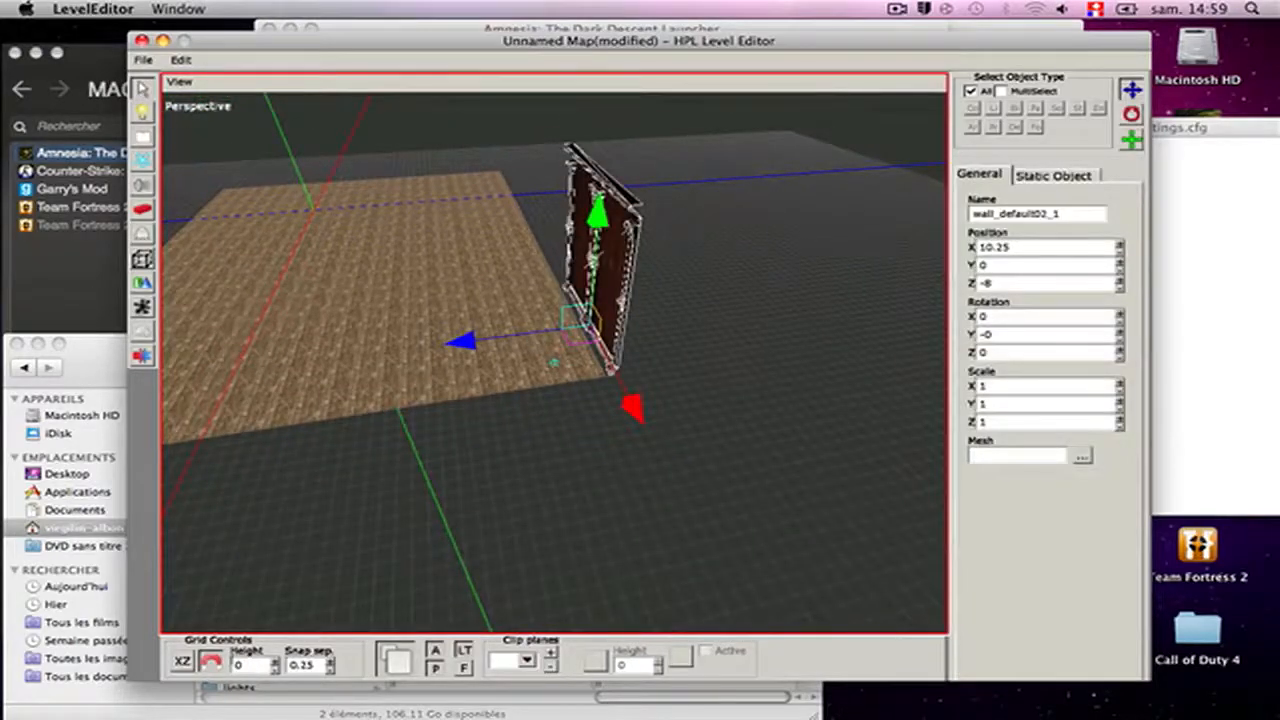
- Try nudging the wall along Z to about -7.895 with grid snapping off, and return it to -8 with snapping on
{"action": "left_click", "coordinate": [210, 661]}
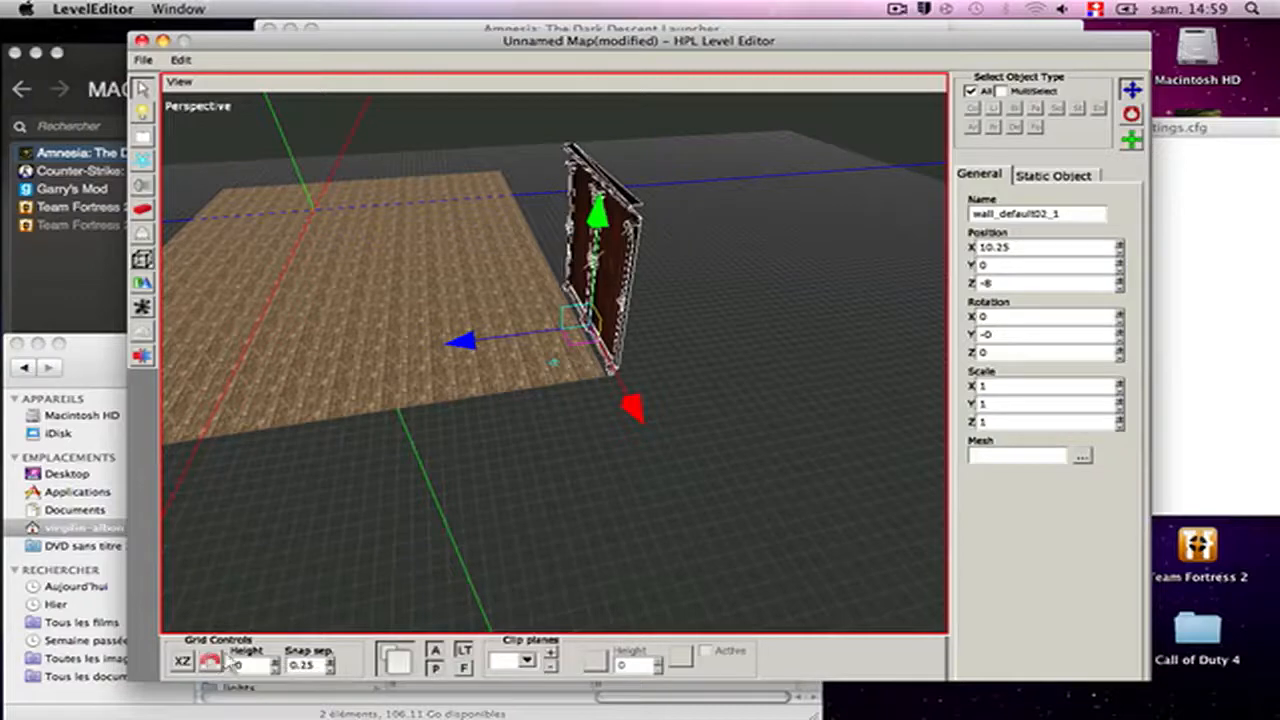
{"action": "scroll", "coordinate": [393, 421], "scroll_direction": "up", "scroll_amount": 1}
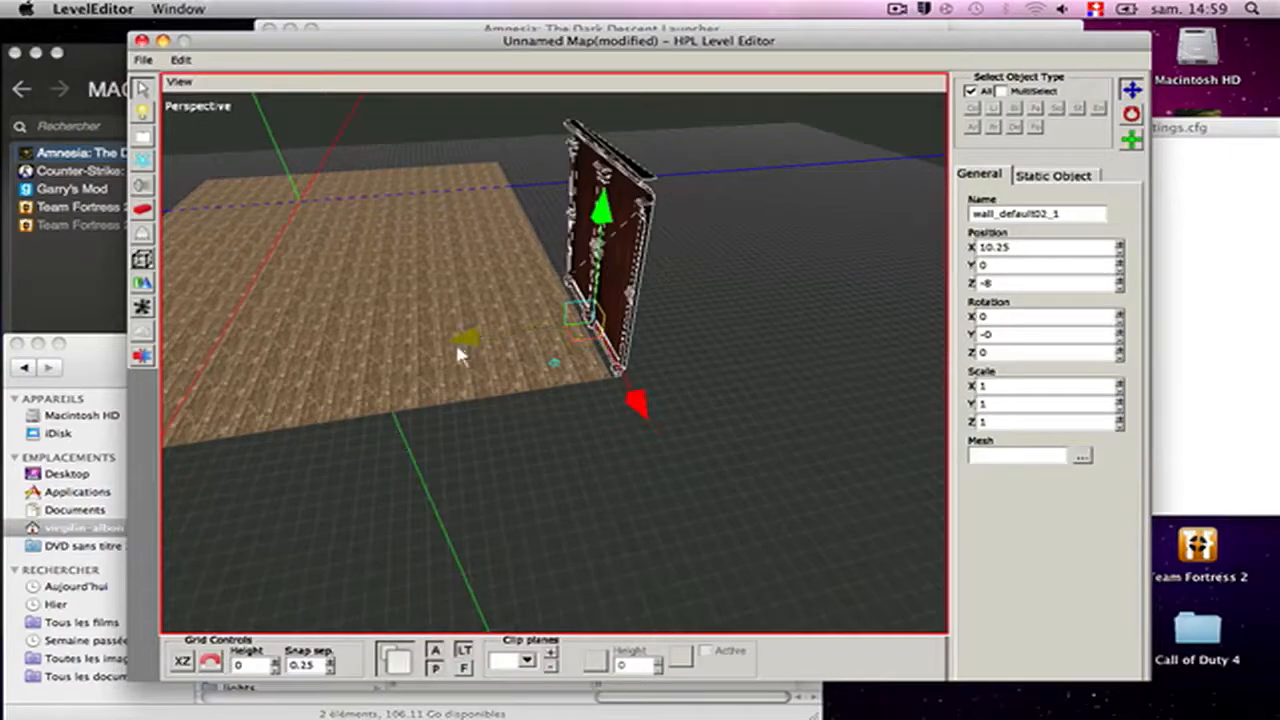
{"action": "scroll", "coordinate": [480, 354], "scroll_direction": "up", "scroll_amount": 5}
{"action": "left_click_drag", "start_coordinate": [503, 297], "coordinate": [497, 304]}
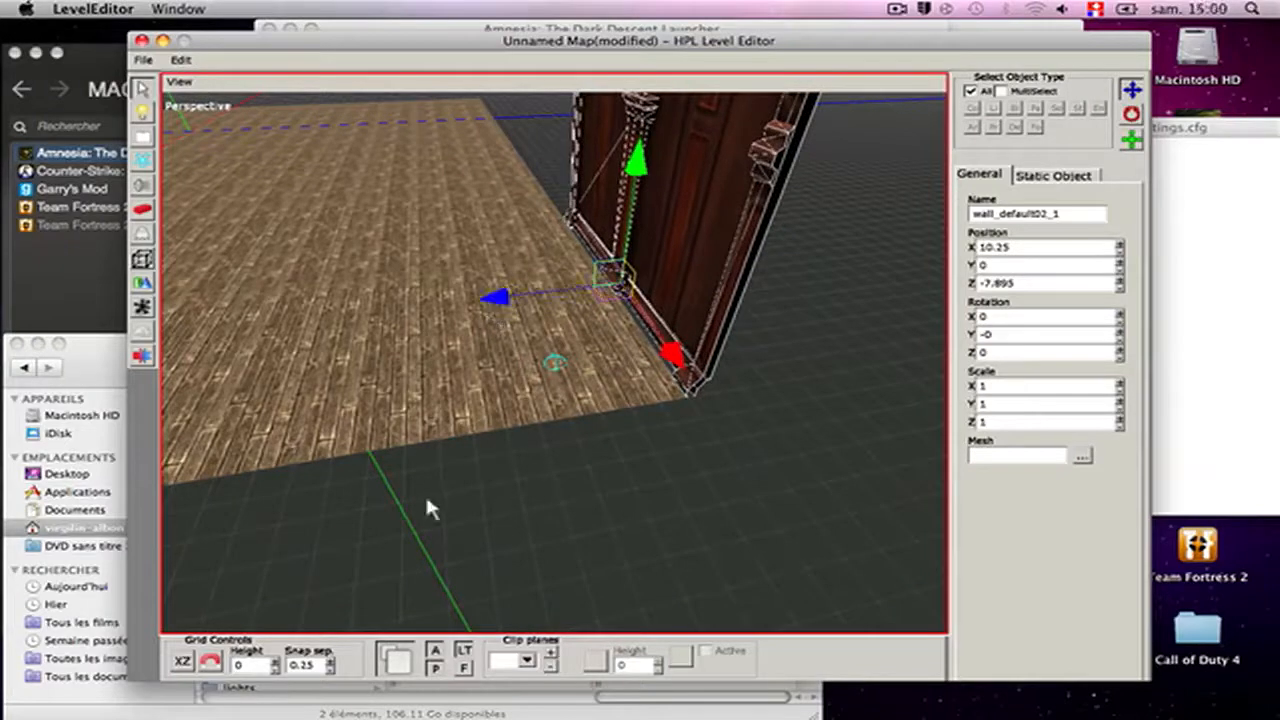
{"action": "left_click", "coordinate": [210, 663]}
{"action": "mouse_move", "coordinate": [497, 297]}
{"action": "left_mouse_down"}
{"action": "mouse_move", "coordinate": [556, 299]}
{"action": "mouse_move", "coordinate": [503, 297]}
{"action": "left_mouse_up"}
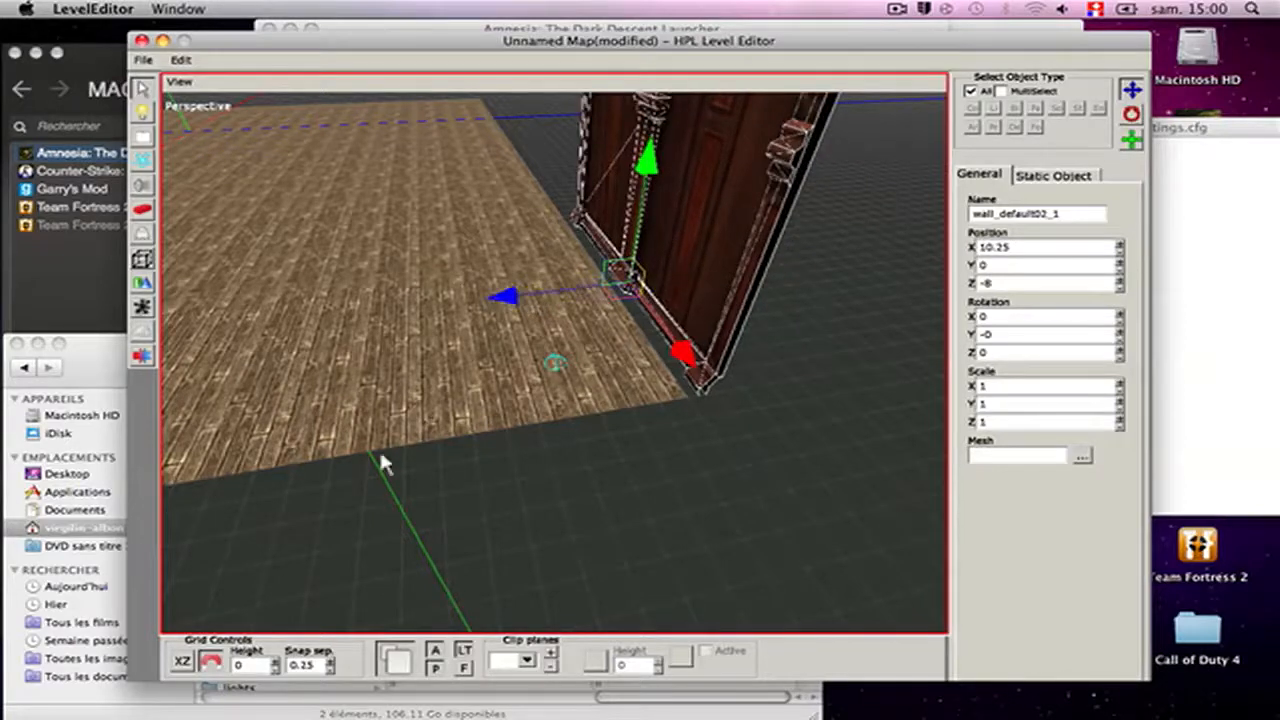
- Turn off grid snapping and move the wall along Z to about -7.814 so it overlaps the floor's edge
{"action": "left_click", "coordinate": [218, 665]}
{"action": "left_click_drag", "start_coordinate": [514, 294], "coordinate": [503, 301]}
{"action": "scroll", "coordinate": [531, 363], "scroll_direction": "up", "scroll_amount": 5}
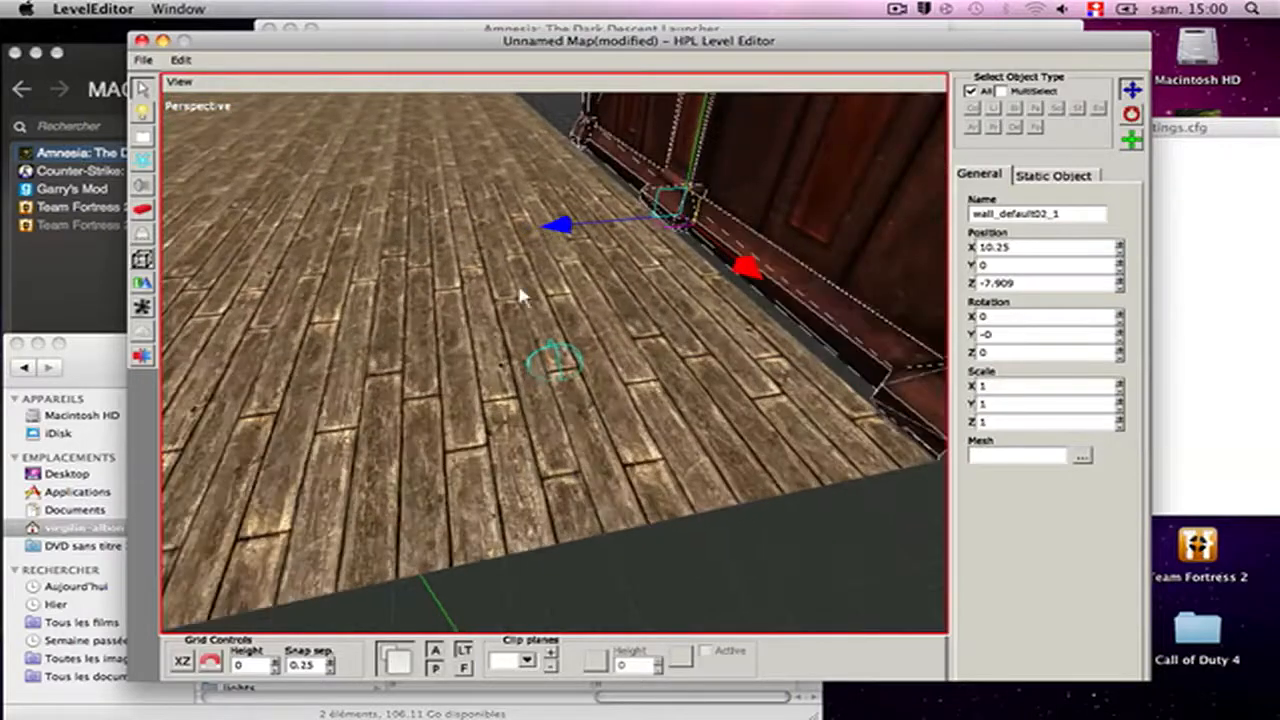
{"action": "left_click_drag", "start_coordinate": [556, 225], "coordinate": [540, 240]}
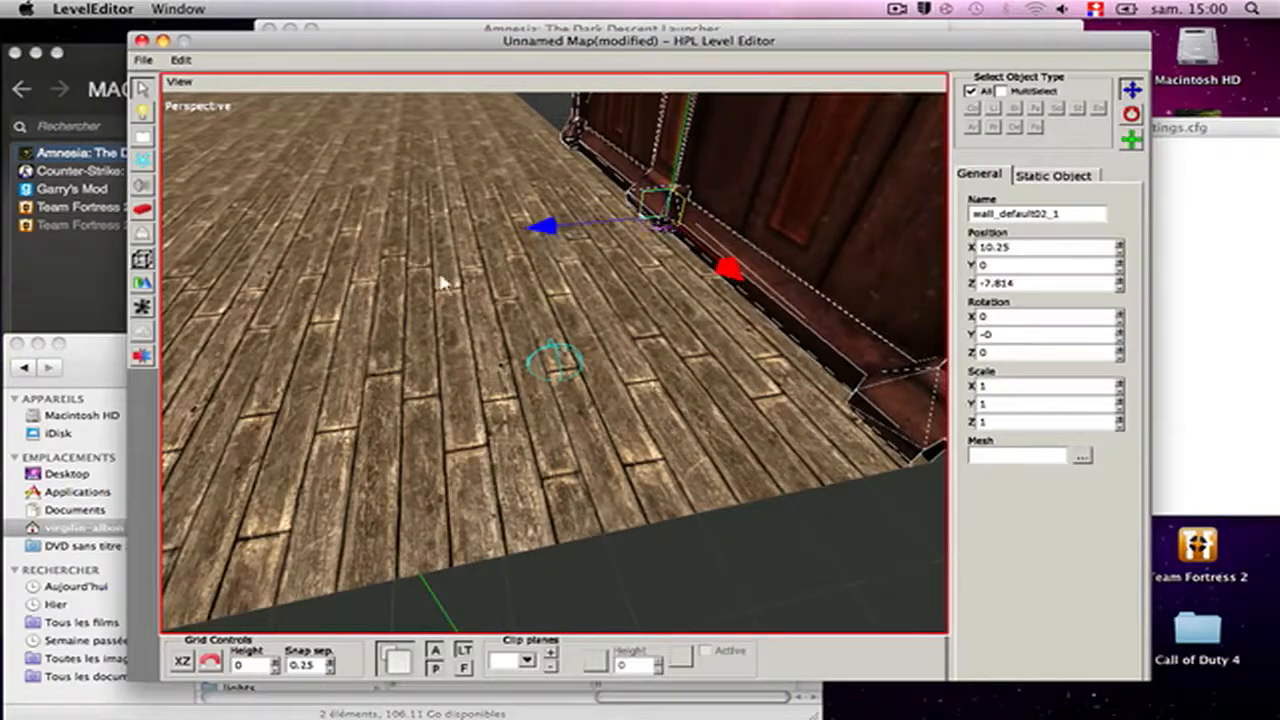
{"action": "scroll", "coordinate": [423, 280], "scroll_direction": "down", "scroll_amount": 3}
{"action": "scroll", "coordinate": [421, 284], "scroll_direction": "down", "scroll_amount": 2}
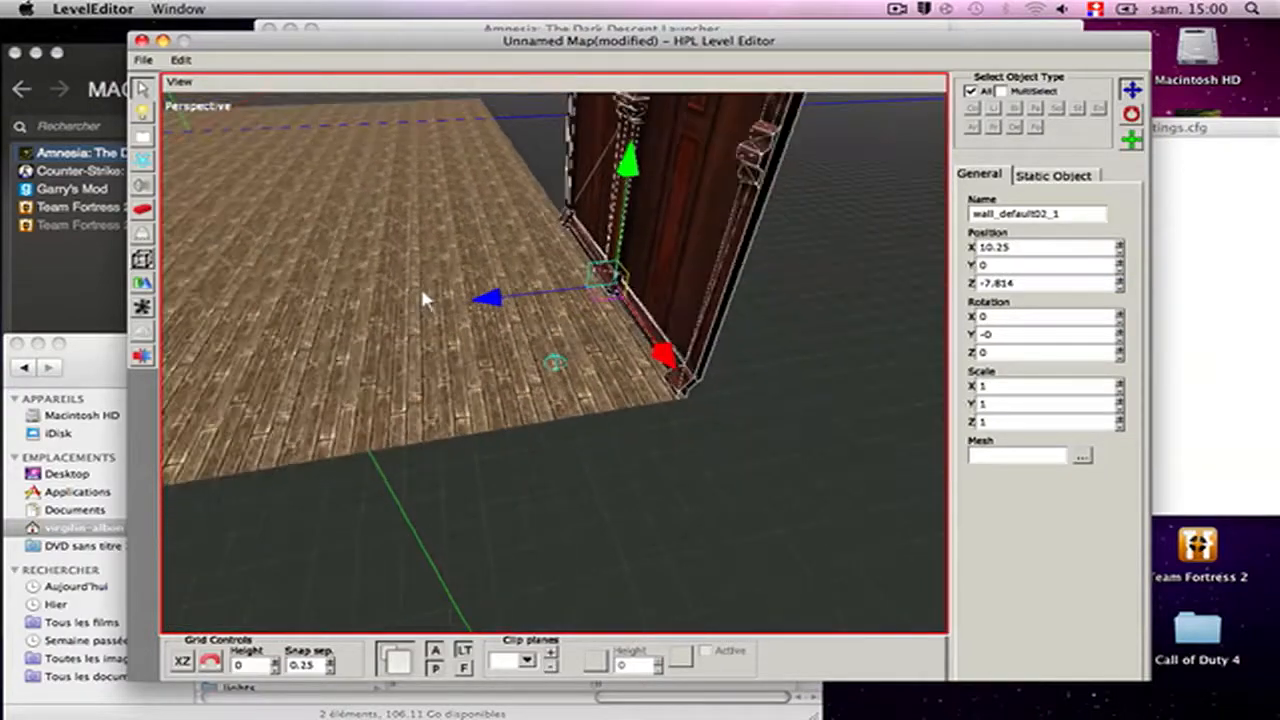
- Duplicate the wall and move the copy along X to about 6.247, directly beside the original
{"action": "left_click_drag", "start_coordinate": [421, 284], "coordinate": [489, 343], "text": "alt"}
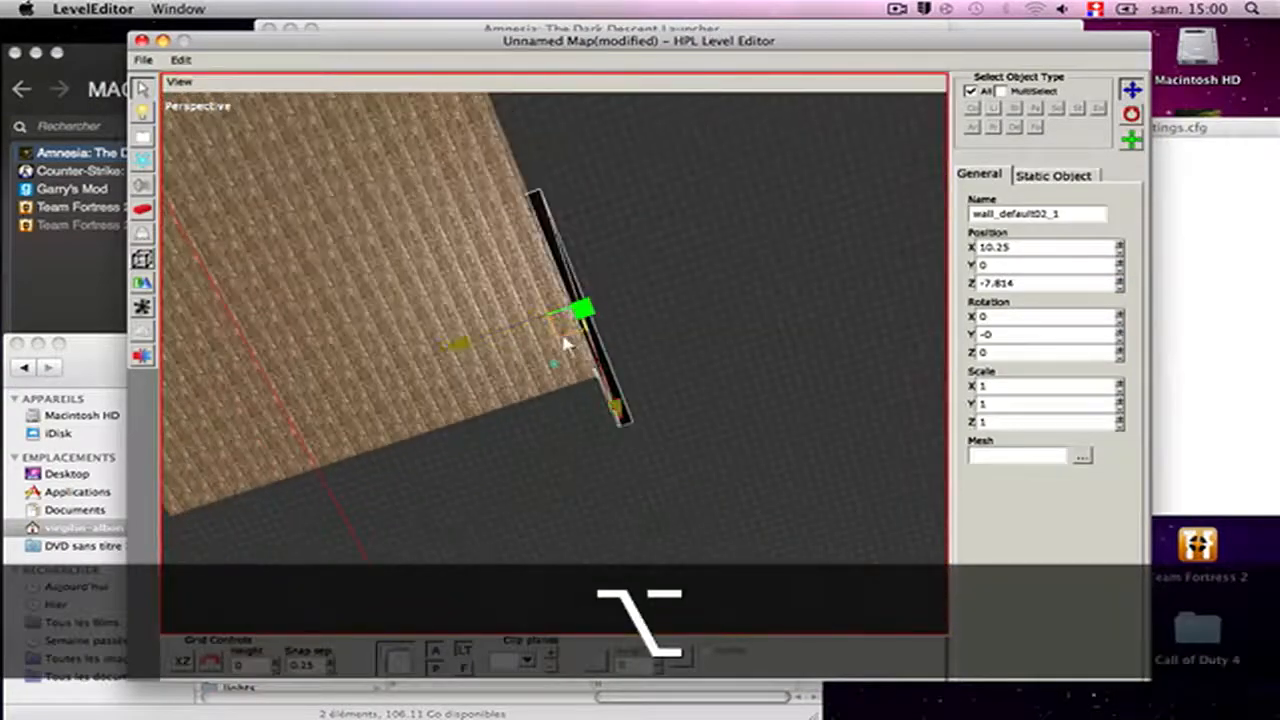
{"action": "left_click_drag", "start_coordinate": [408, 358], "coordinate": [652, 206], "text": "alt"}
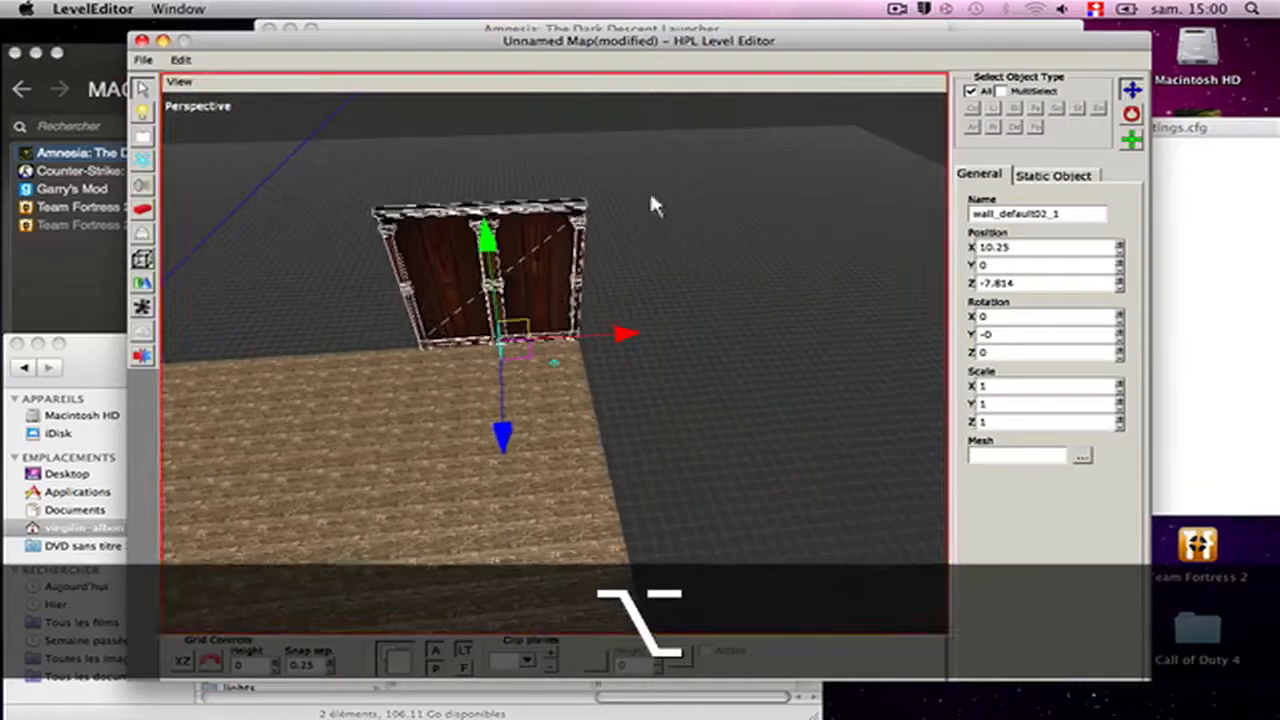
{"action": "left_click", "coordinate": [181, 60]}
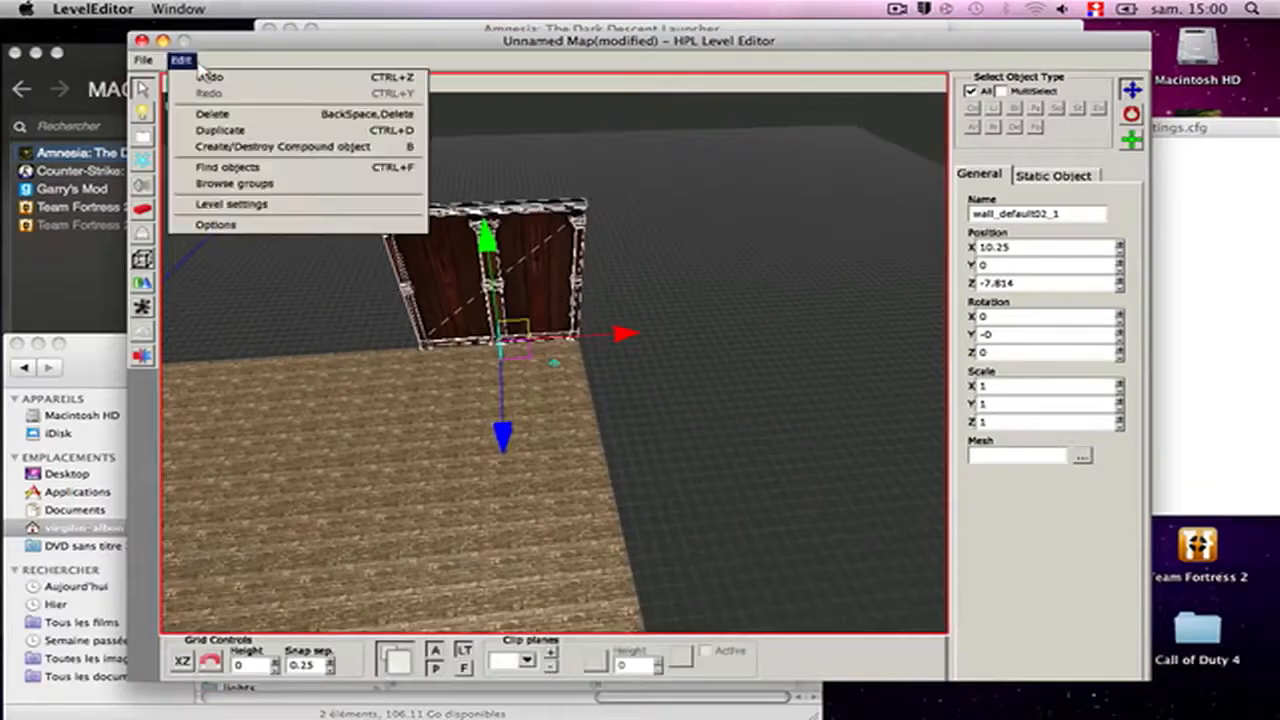
{"action": "left_click", "coordinate": [243, 130]}
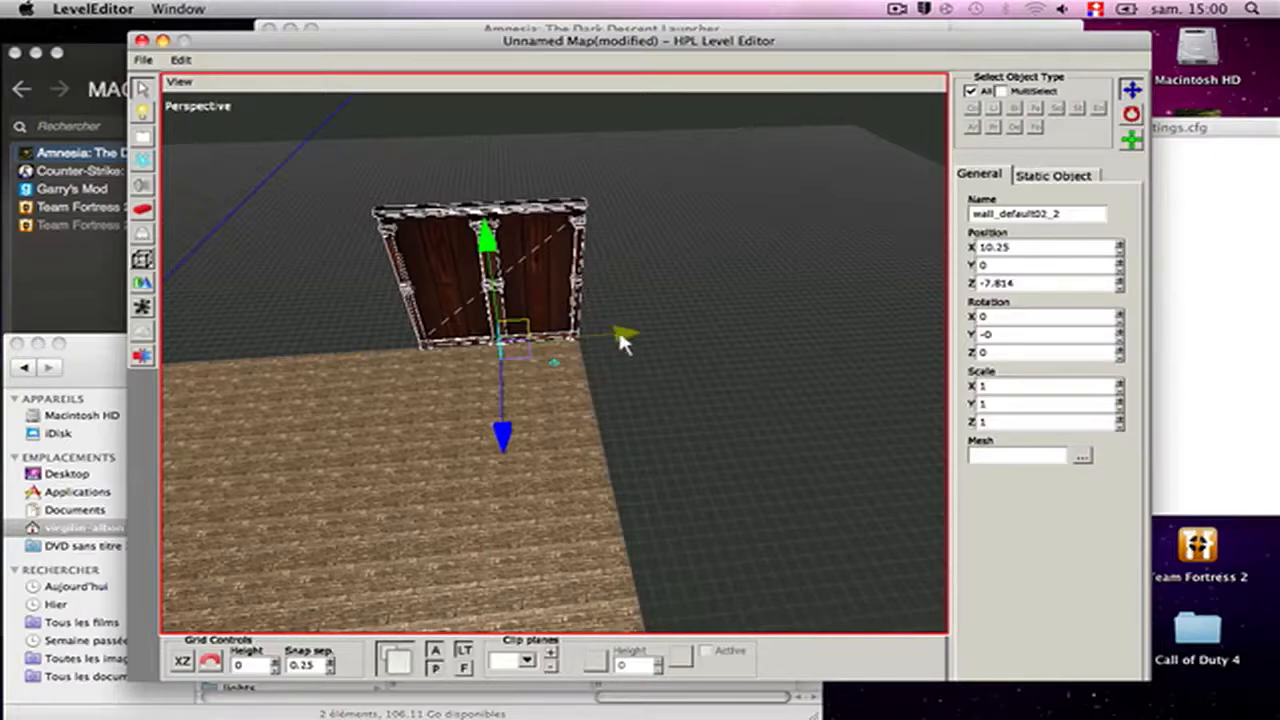
{"action": "left_click_drag", "start_coordinate": [624, 340], "coordinate": [468, 336]}
{"action": "left_click", "coordinate": [482, 289]}
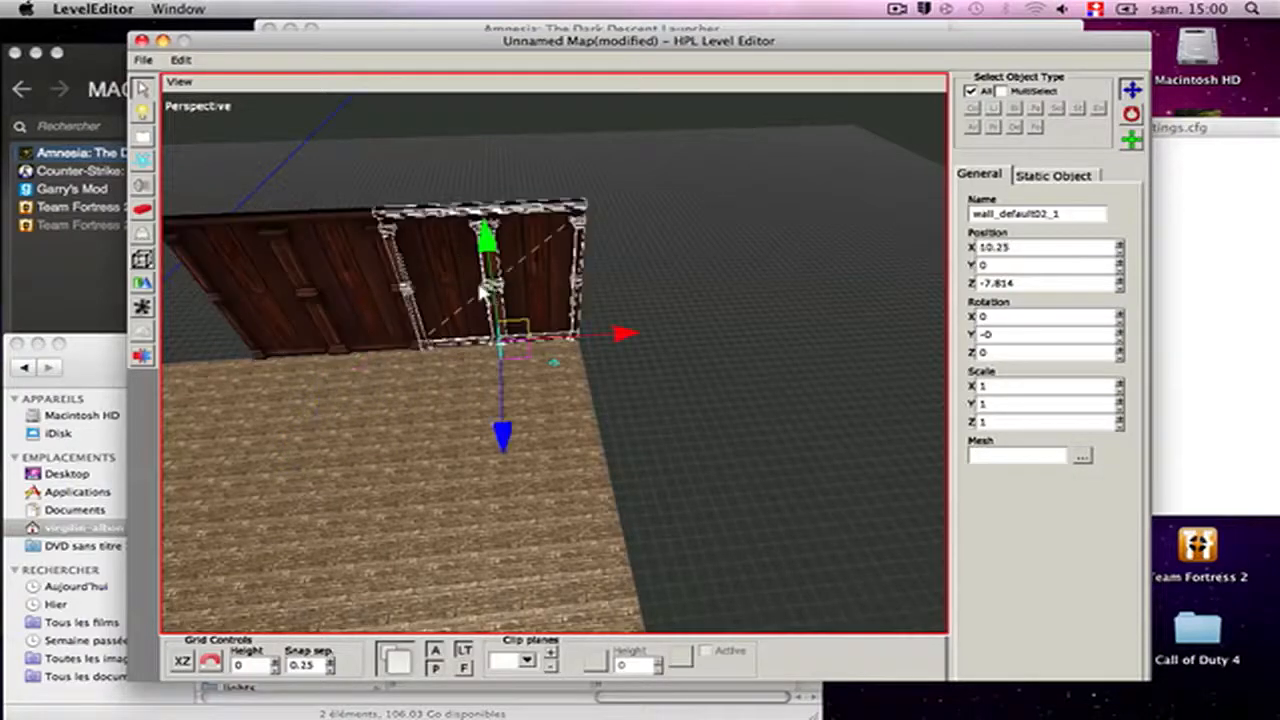
- Duplicate the second default02 wall and move the copy along X to about 2.229, directly beside it
{"action": "left_click_drag", "start_coordinate": [446, 287], "coordinate": [539, 305], "text": "alt"}
{"action": "scroll", "coordinate": [600, 343], "scroll_direction": "up", "scroll_amount": 5, "text": "alt"}
{"action": "scroll", "coordinate": [573, 323], "scroll_direction": "up", "scroll_amount": 5, "text": "alt"}
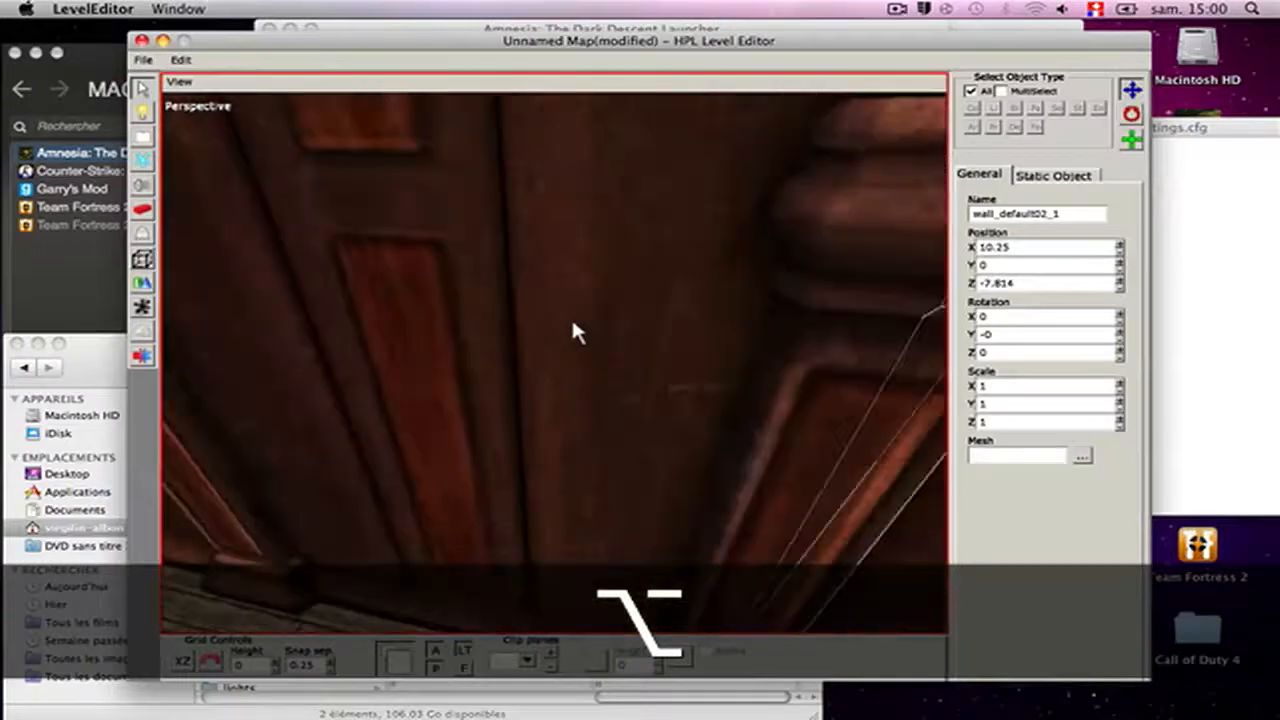
{"action": "scroll", "coordinate": [573, 323], "scroll_direction": "down", "scroll_amount": 8, "text": "alt"}
{"action": "left_click", "coordinate": [545, 323]}
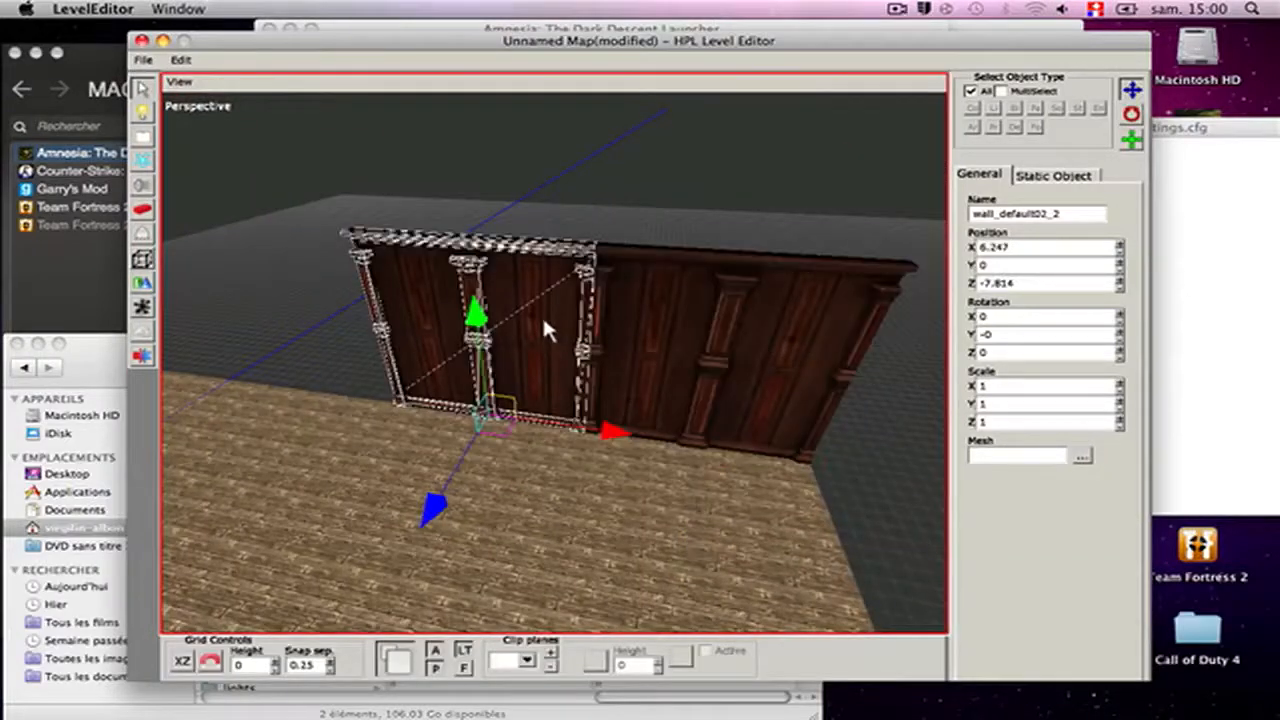
{"action": "left_click", "coordinate": [179, 61]}
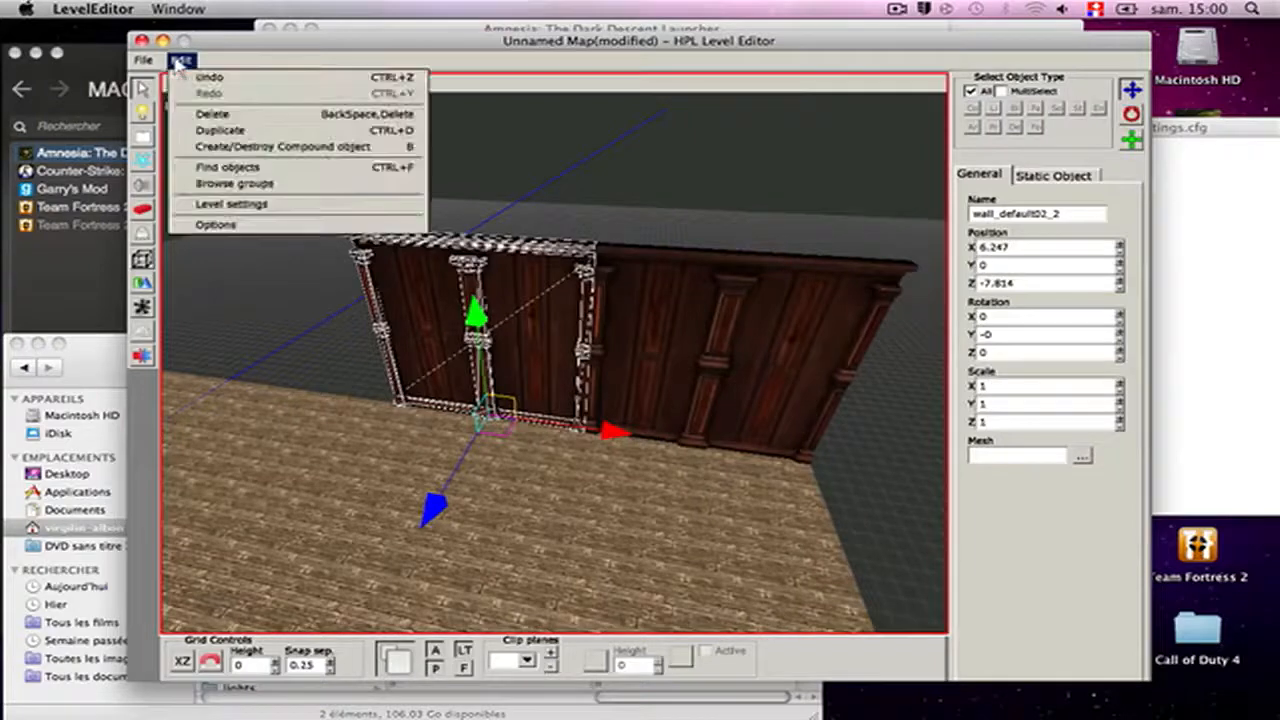
{"action": "left_click", "coordinate": [205, 131]}
{"action": "left_click_drag", "start_coordinate": [612, 433], "coordinate": [704, 455]}
{"action": "scroll", "coordinate": [418, 412], "scroll_direction": "up", "scroll_amount": 3}
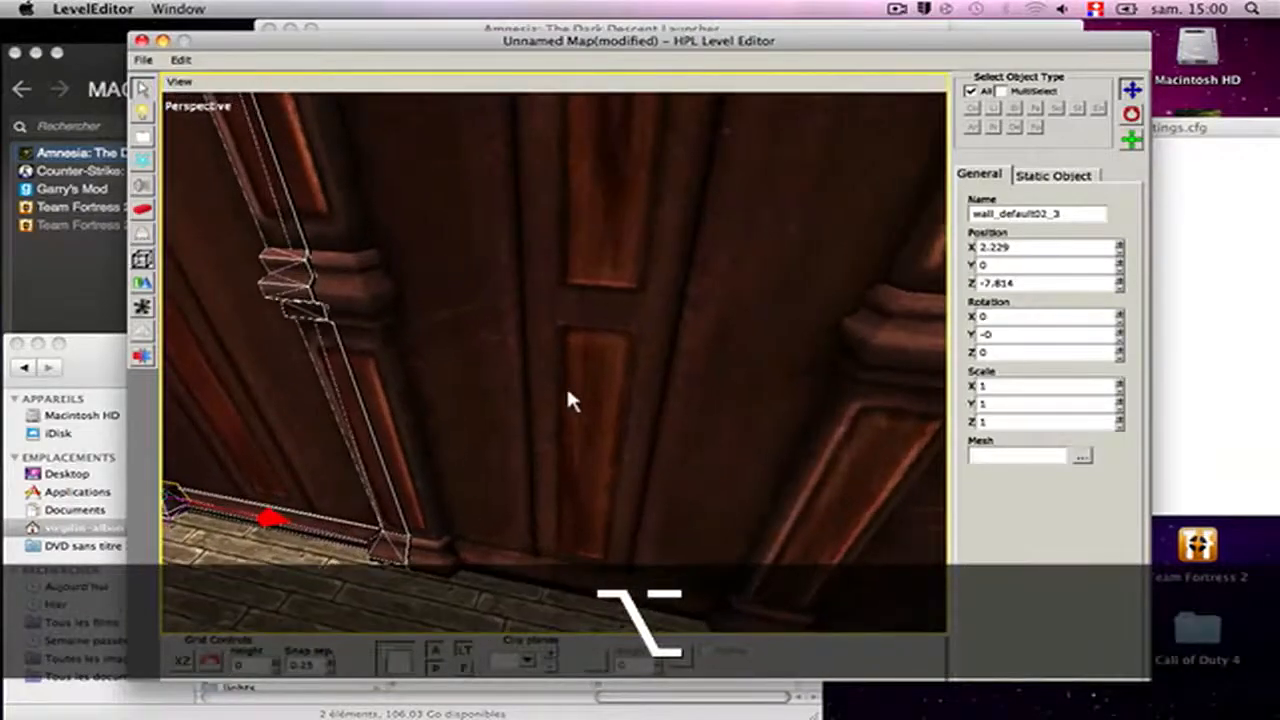
- Duplicate the last wall of the row and move the copy along X to about -5.722, past the floor's corner
{"action": "left_click_drag", "start_coordinate": [568, 398], "coordinate": [323, 428], "text": "alt"}
{"action": "scroll", "coordinate": [366, 407], "scroll_direction": "up", "scroll_amount": 3}
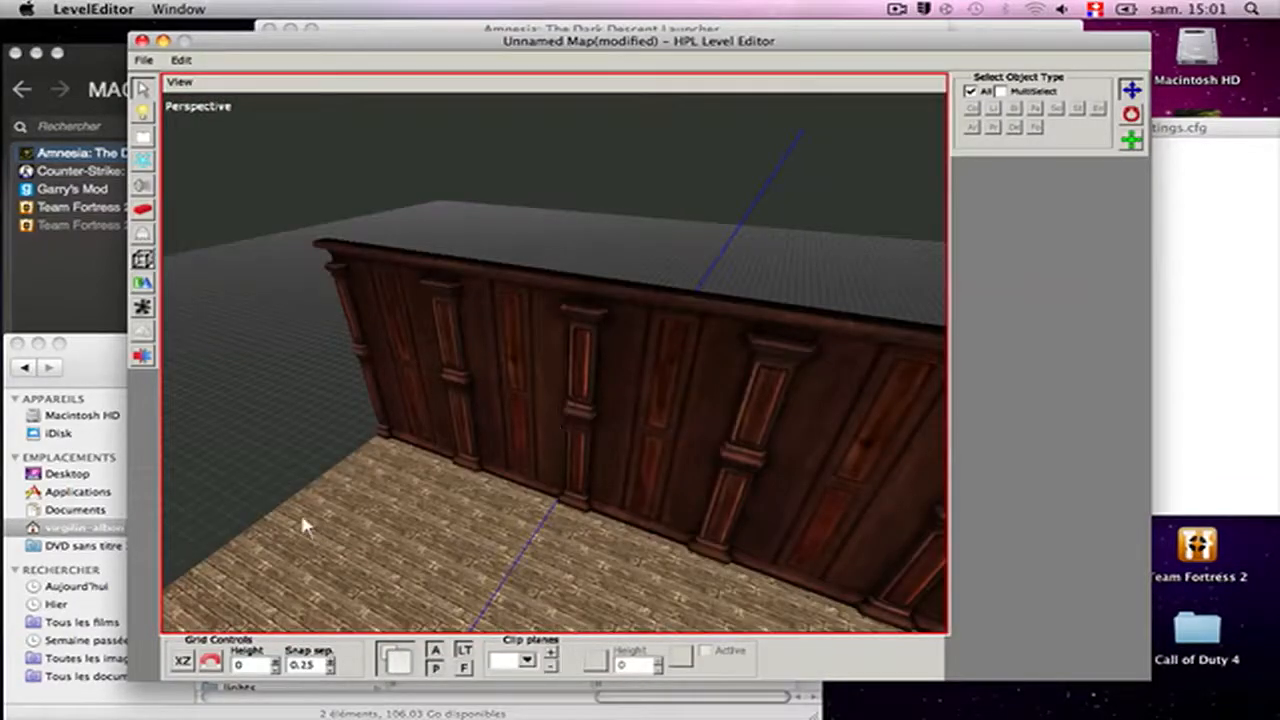
{"action": "scroll", "coordinate": [486, 466], "scroll_direction": "down", "scroll_amount": 3}
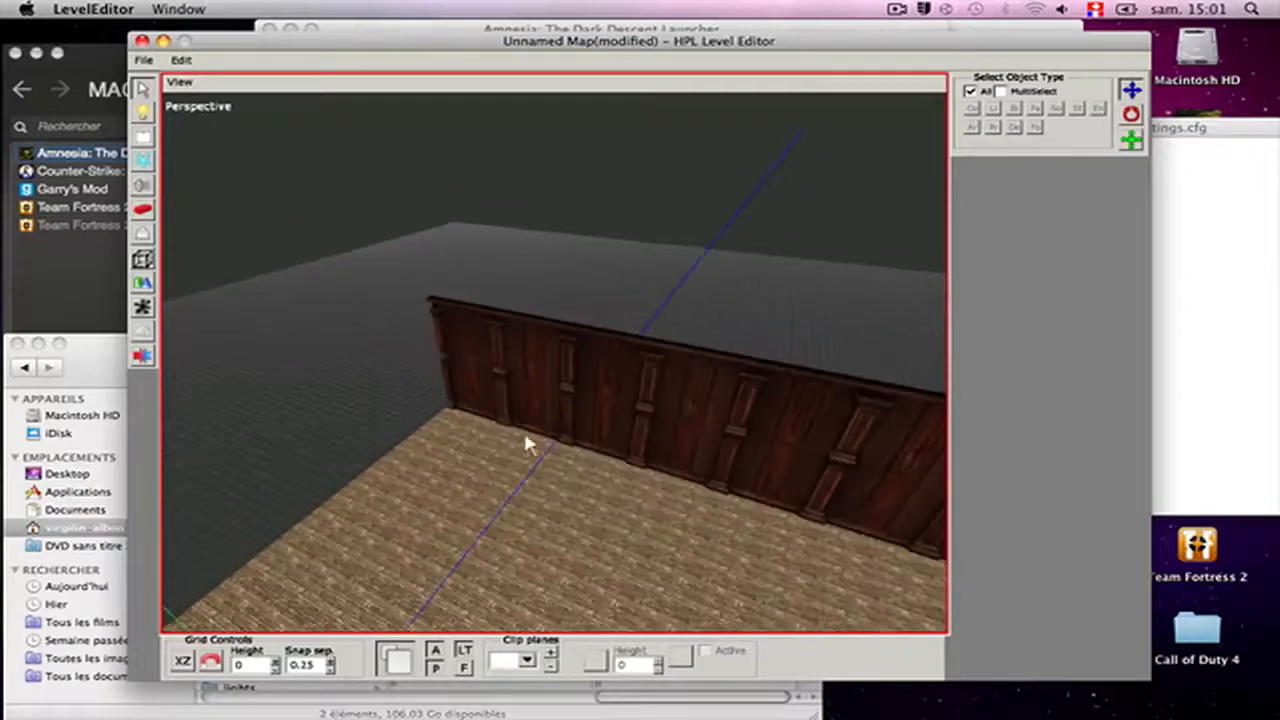
{"action": "left_click", "coordinate": [529, 372]}
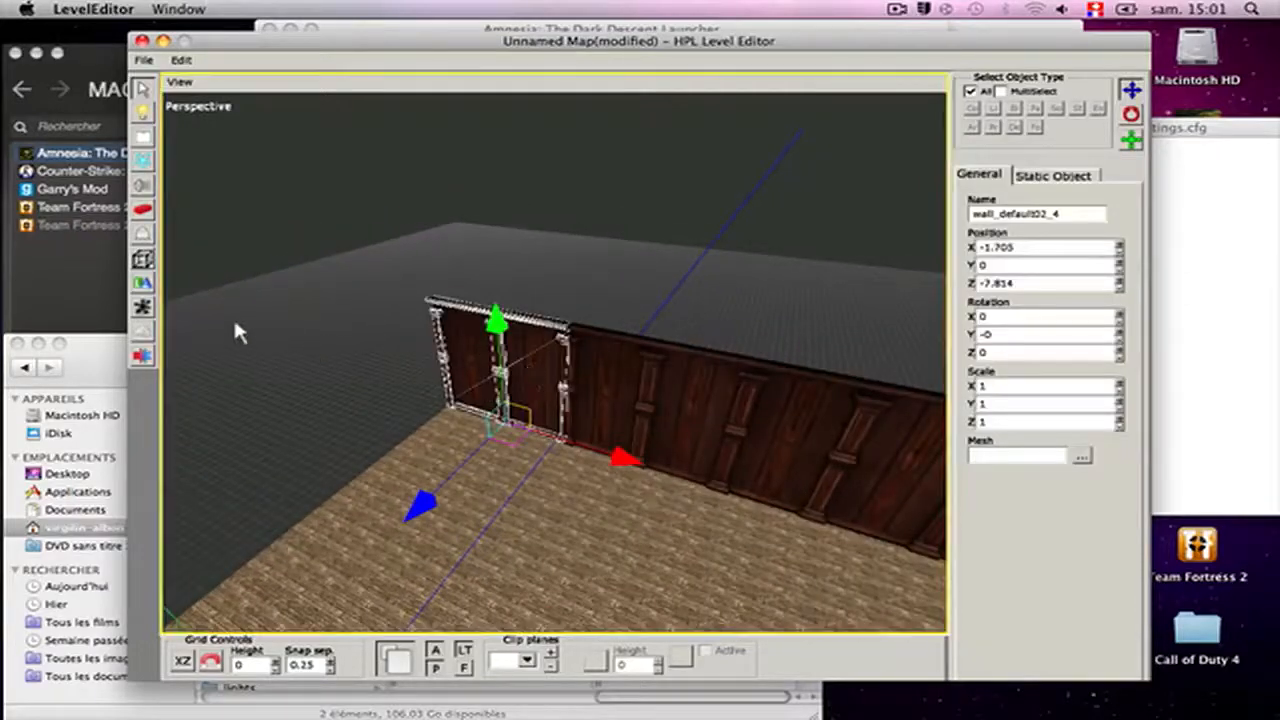
{"action": "left_click_drag", "start_coordinate": [240, 331], "coordinate": [268, 239], "text": "alt"}
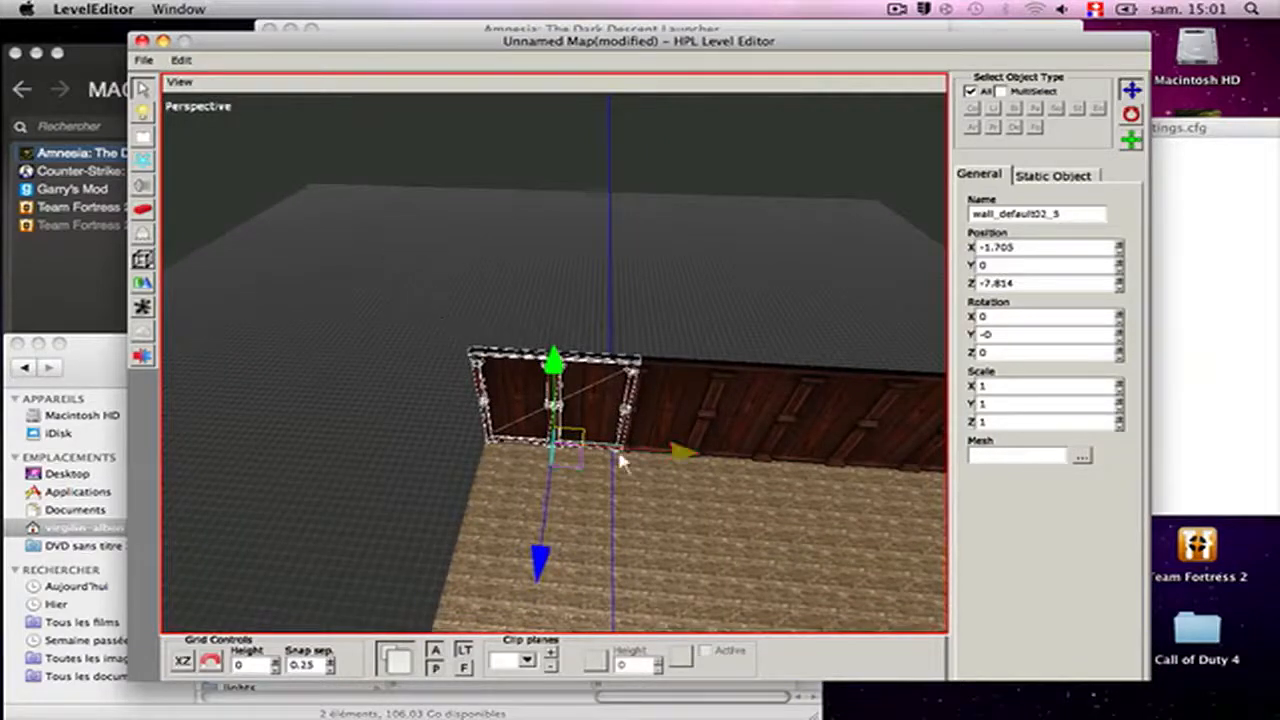
{"action": "key", "text": "ctrl+d"}
{"action": "left_click_drag", "start_coordinate": [675, 453], "coordinate": [545, 458]}
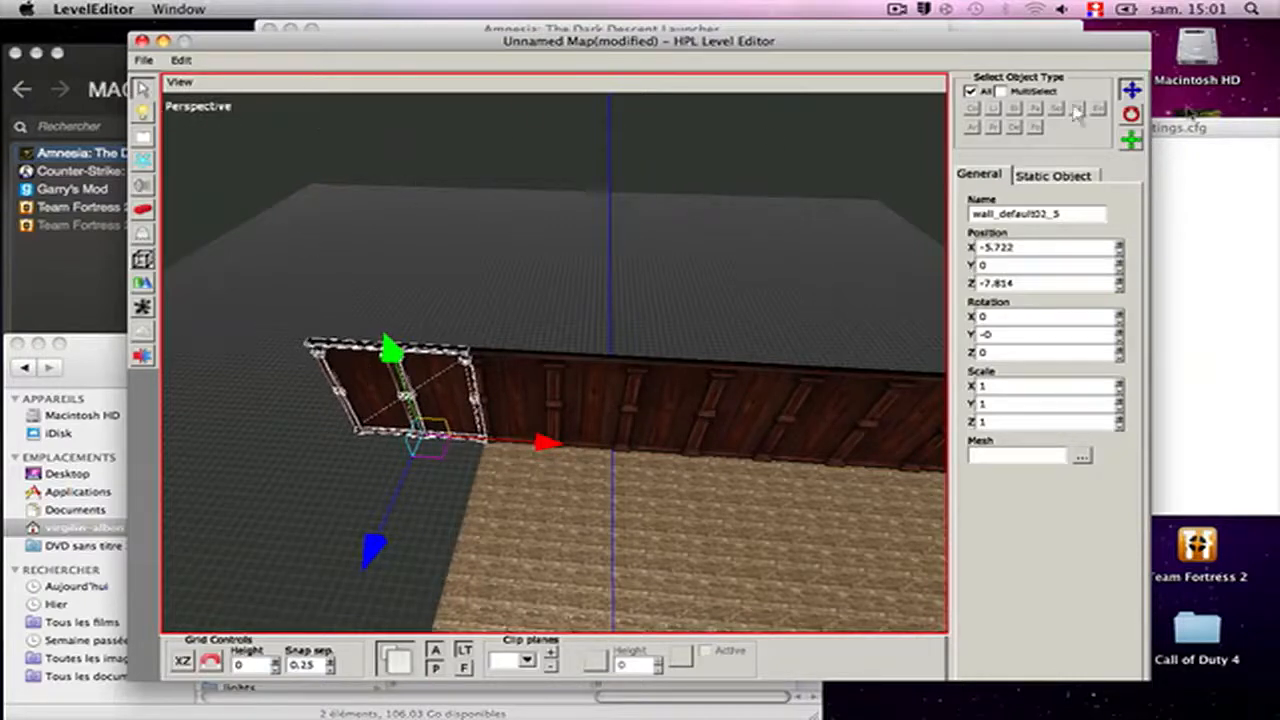
- Turn on grid snapping and rotate the new wall about the vertical axis to about 84.833, roughly perpendicular to the row
{"action": "left_click", "coordinate": [1131, 115]}
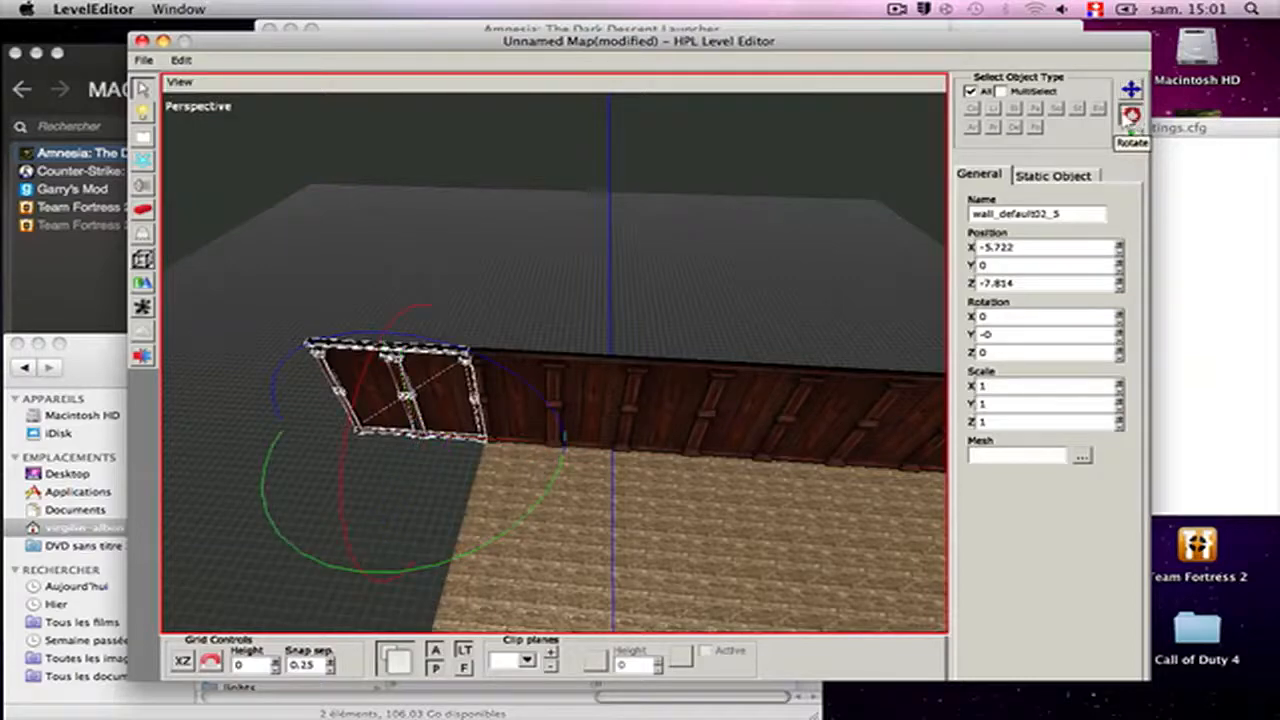
{"action": "scroll", "coordinate": [516, 410], "scroll_direction": "up", "scroll_amount": 3}
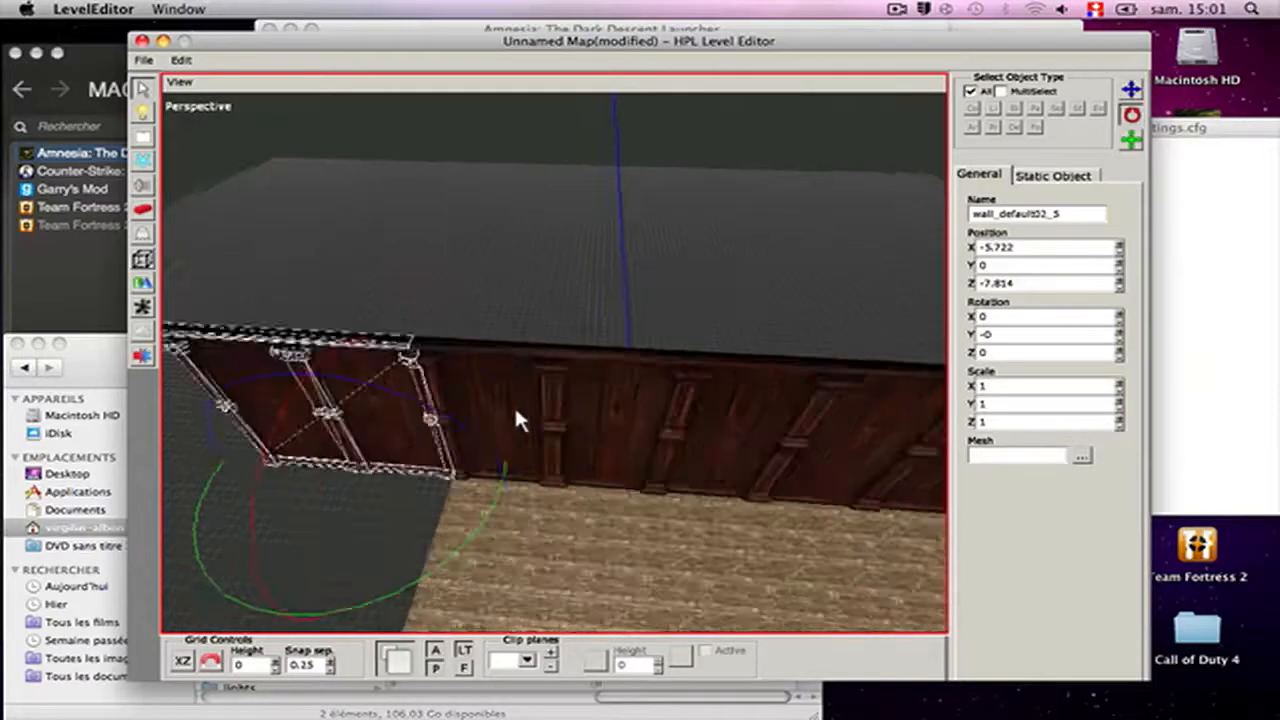
{"action": "scroll", "coordinate": [515, 408], "scroll_direction": "up", "scroll_amount": 3}
{"action": "middle_click_drag", "start_coordinate": [519, 409], "coordinate": [722, 326]}
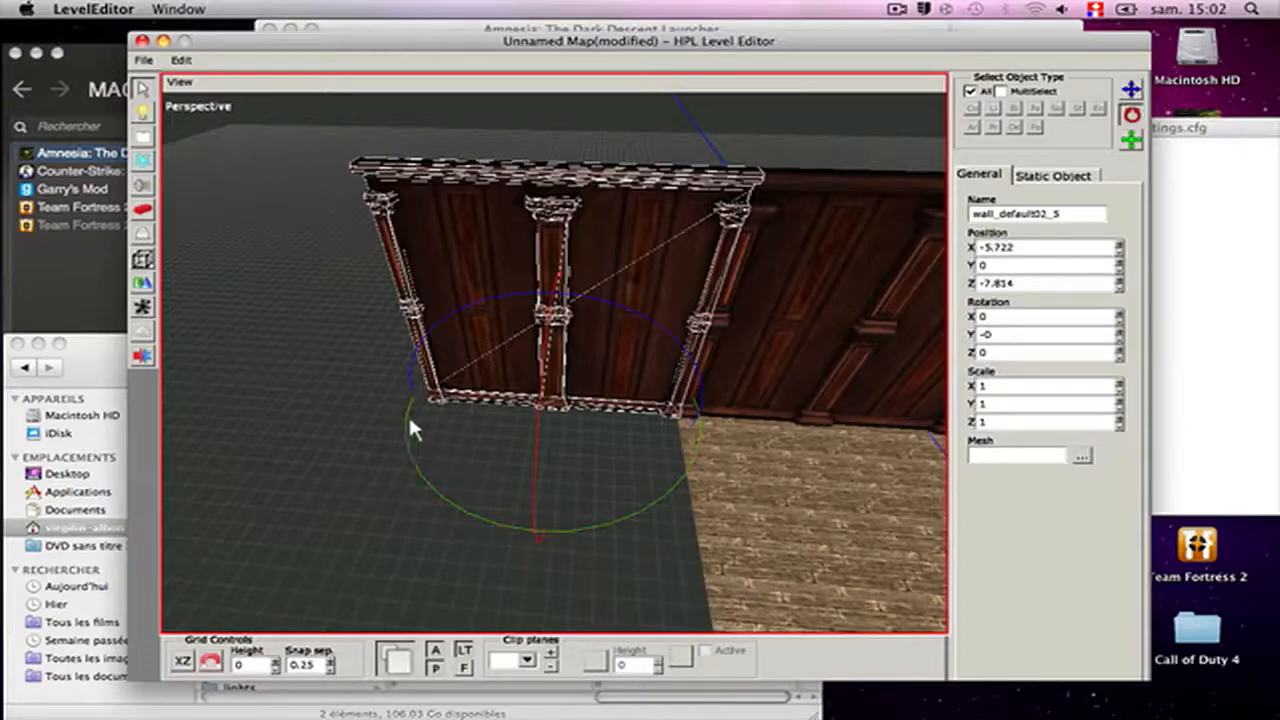
{"action": "left_click_drag", "start_coordinate": [410, 415], "coordinate": [333, 515]}
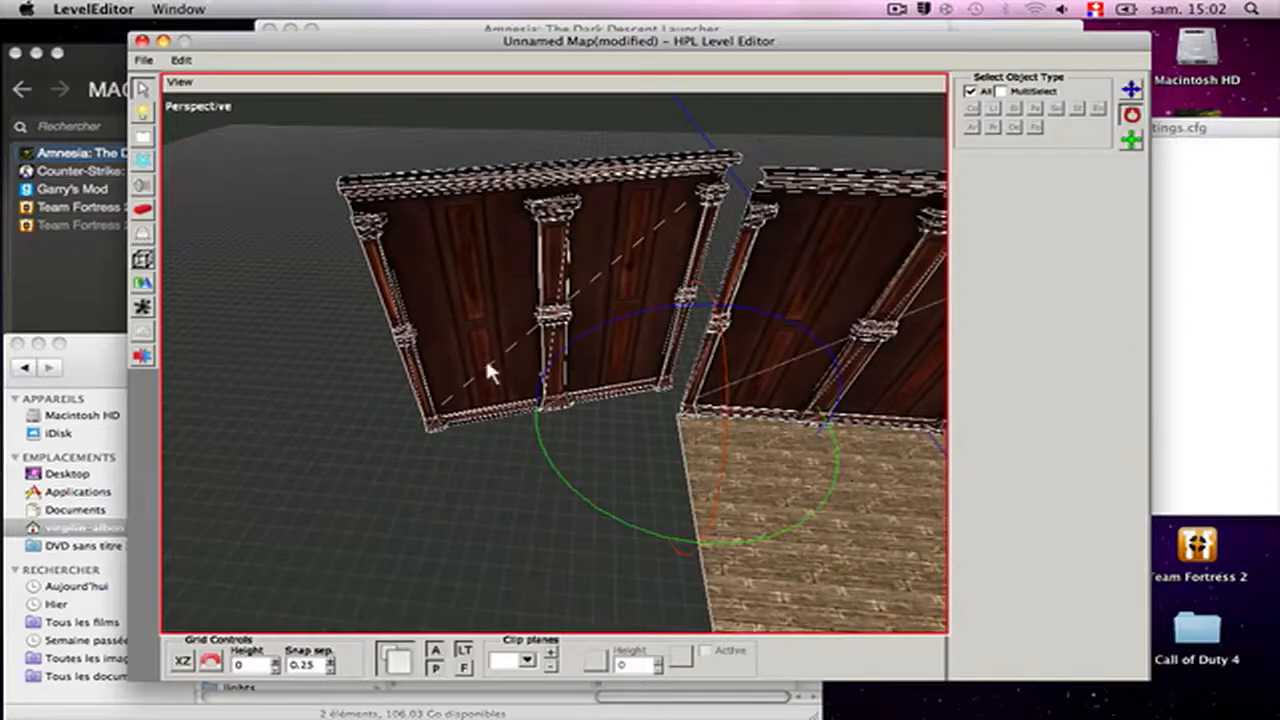
{"action": "left_click", "coordinate": [211, 660]}
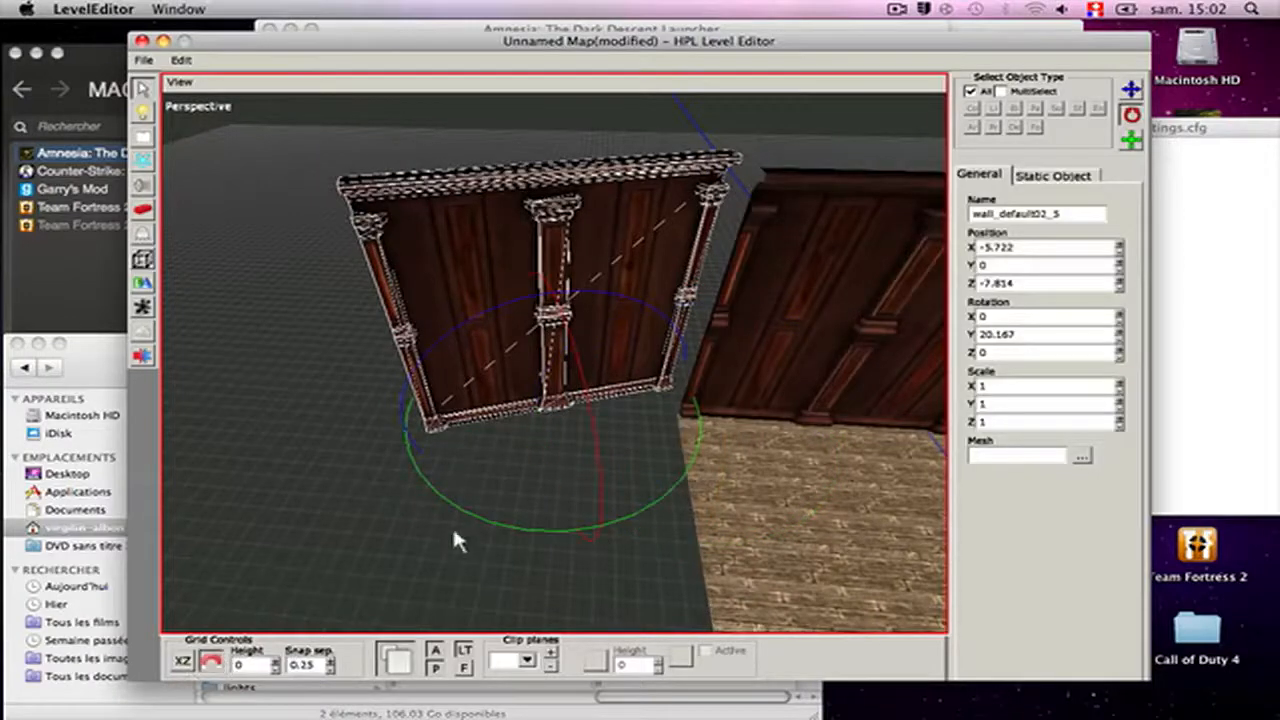
{"action": "left_click_drag", "start_coordinate": [481, 512], "coordinate": [592, 528]}
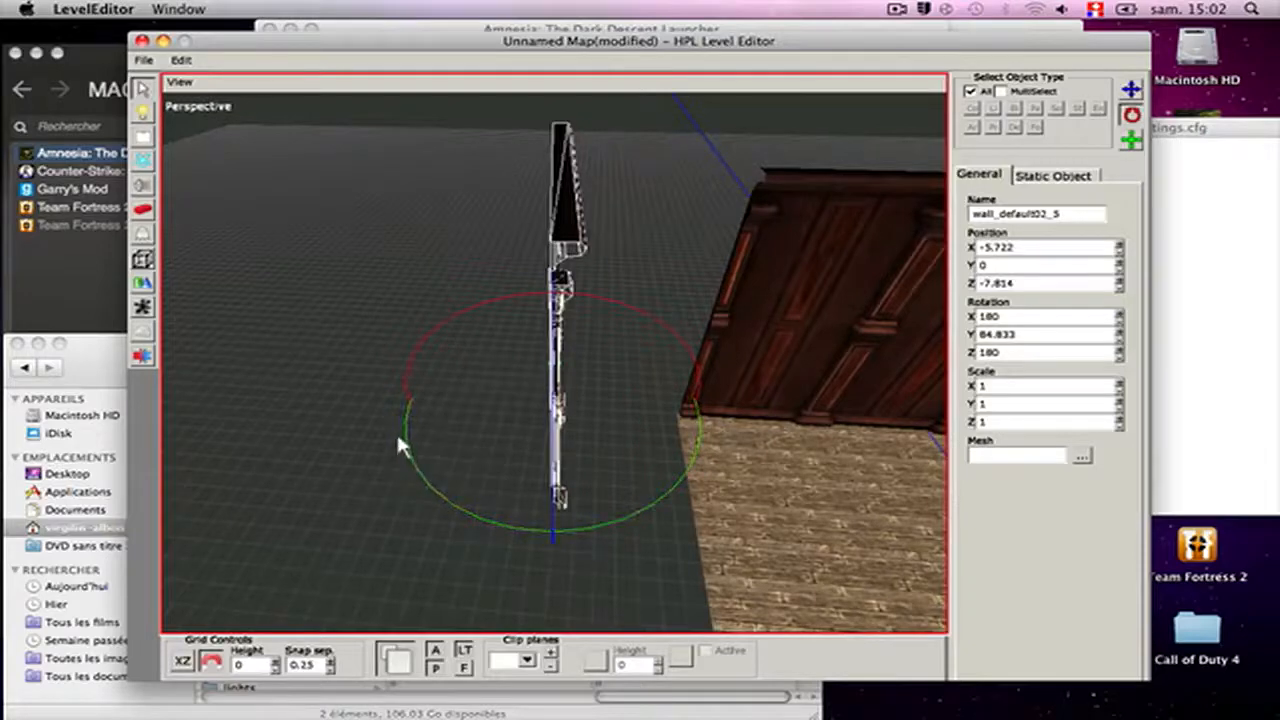
{"action": "middle_click_drag", "start_coordinate": [396, 431], "coordinate": [420, 420]}
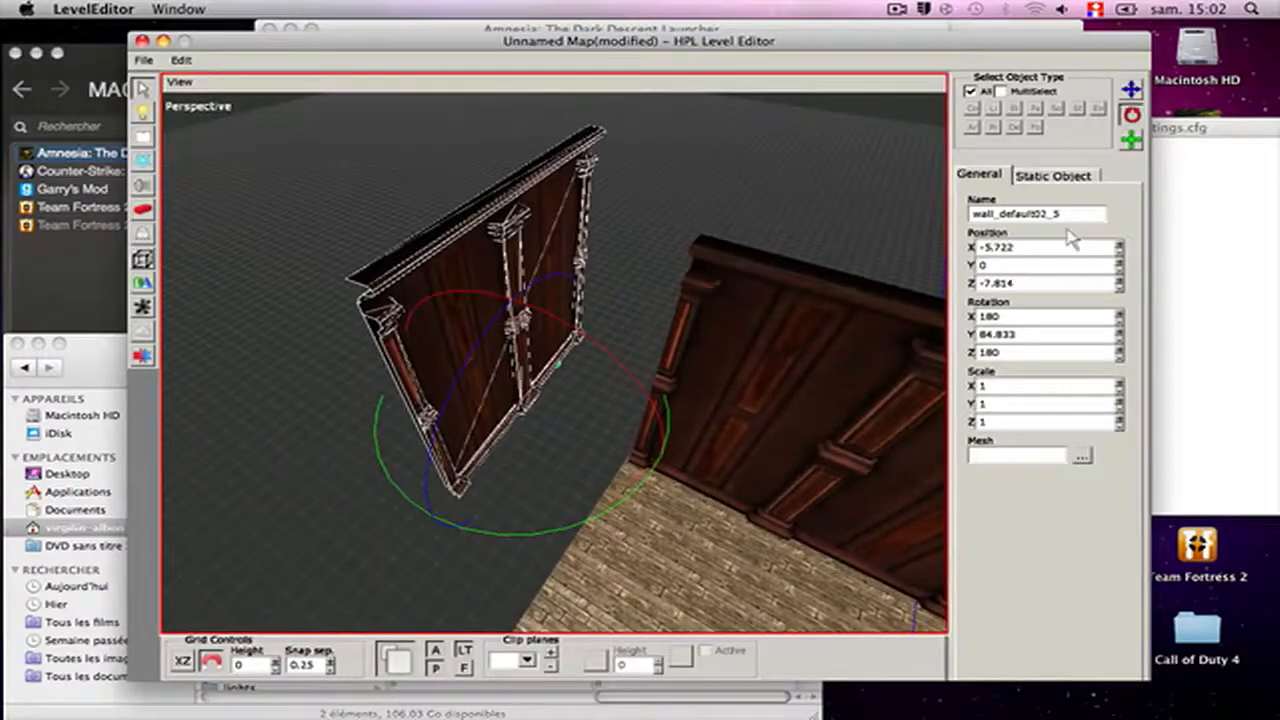
- Move the rotated wall to X -3.75 and Z -6, against the floor's adjacent edge at the corner
{"action": "left_click", "coordinate": [1131, 89]}
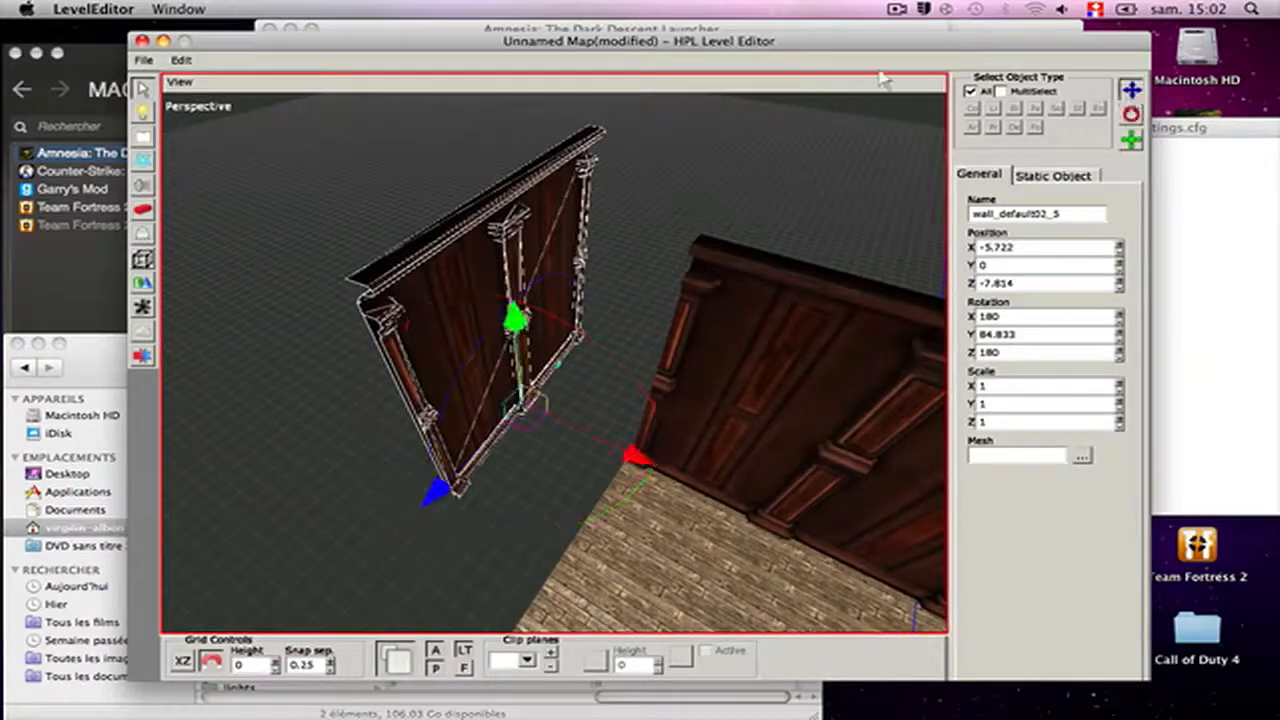
{"action": "left_click_drag", "start_coordinate": [434, 491], "coordinate": [338, 565]}
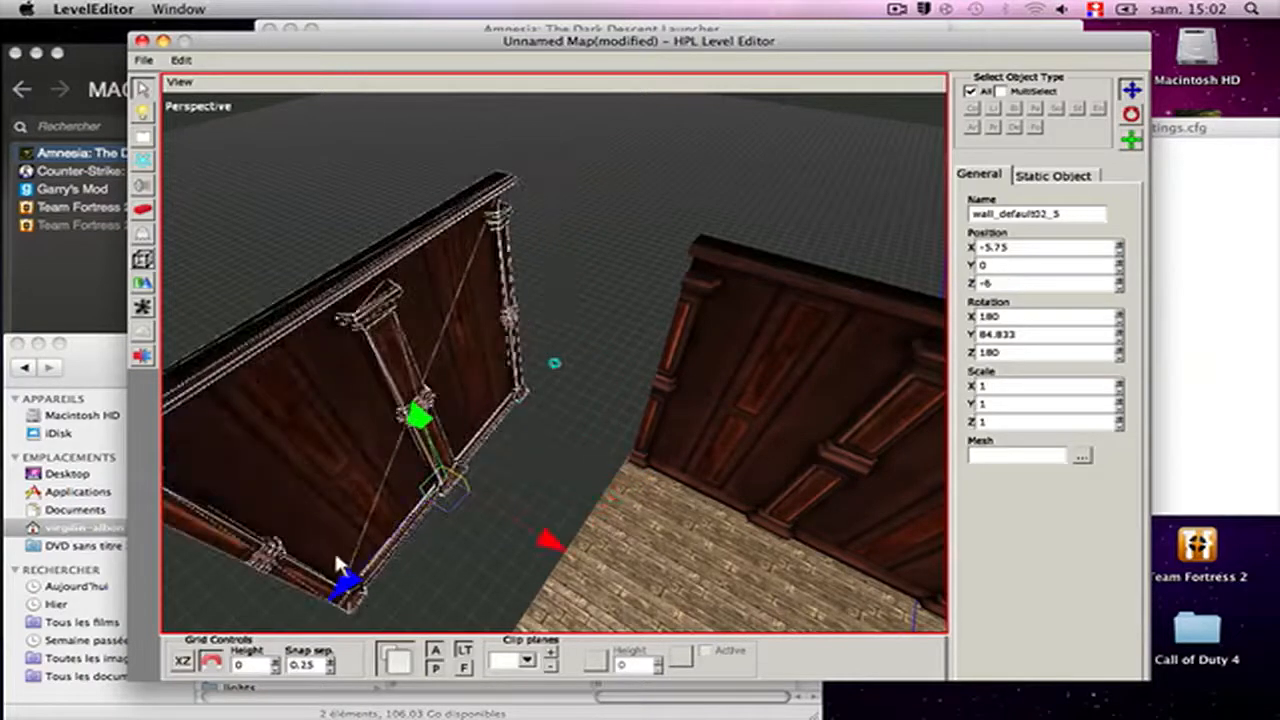
{"action": "left_click", "coordinate": [541, 524]}
{"action": "left_click", "coordinate": [421, 418]}
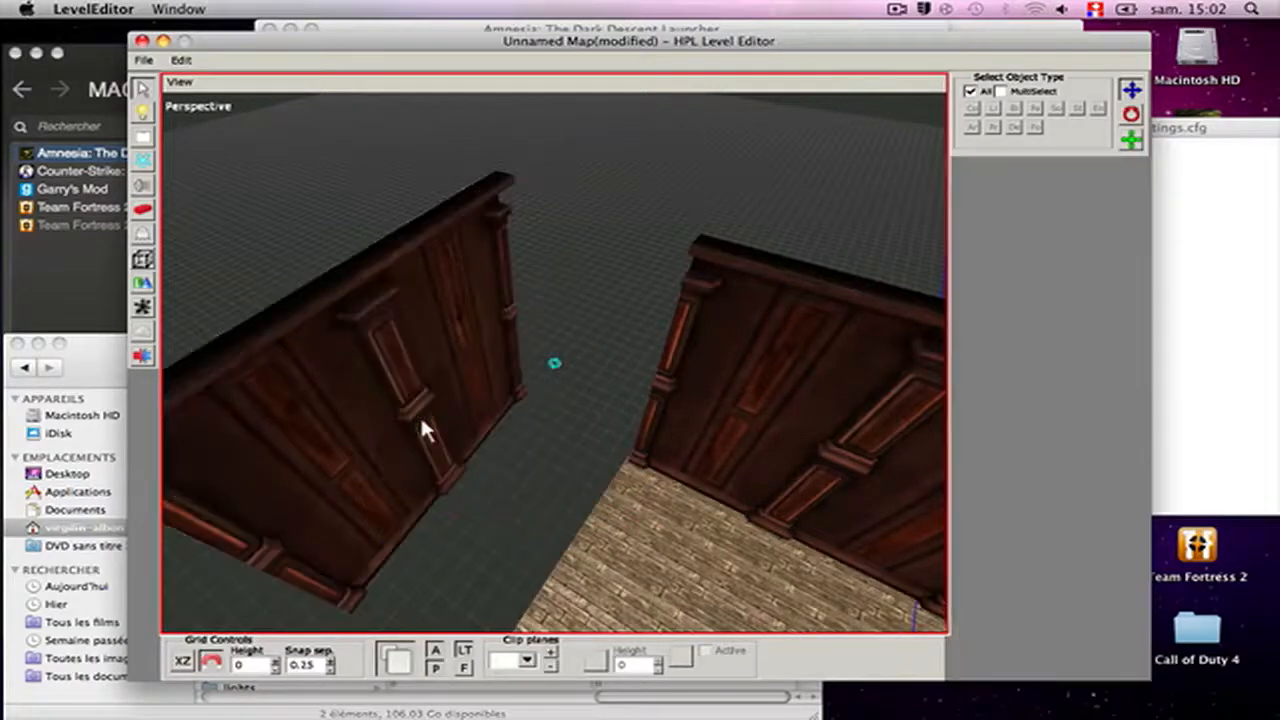
{"action": "left_click", "coordinate": [422, 423]}
{"action": "mouse_move", "coordinate": [697, 613]}
{"action": "left_mouse_down"}
{"action": "mouse_move", "coordinate": [667, 600]}
{"action": "mouse_move", "coordinate": [682, 611]}
{"action": "left_mouse_up"}
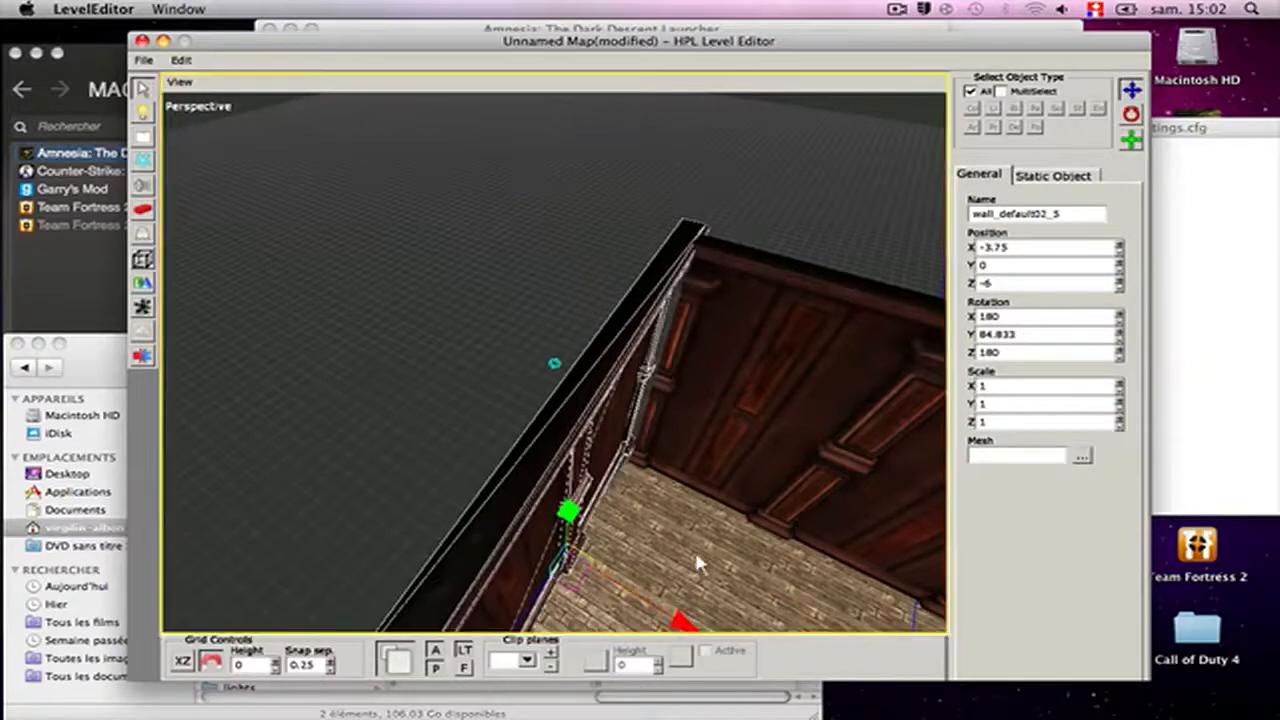
{"action": "left_click_drag", "start_coordinate": [694, 548], "coordinate": [706, 480], "text": "alt"}
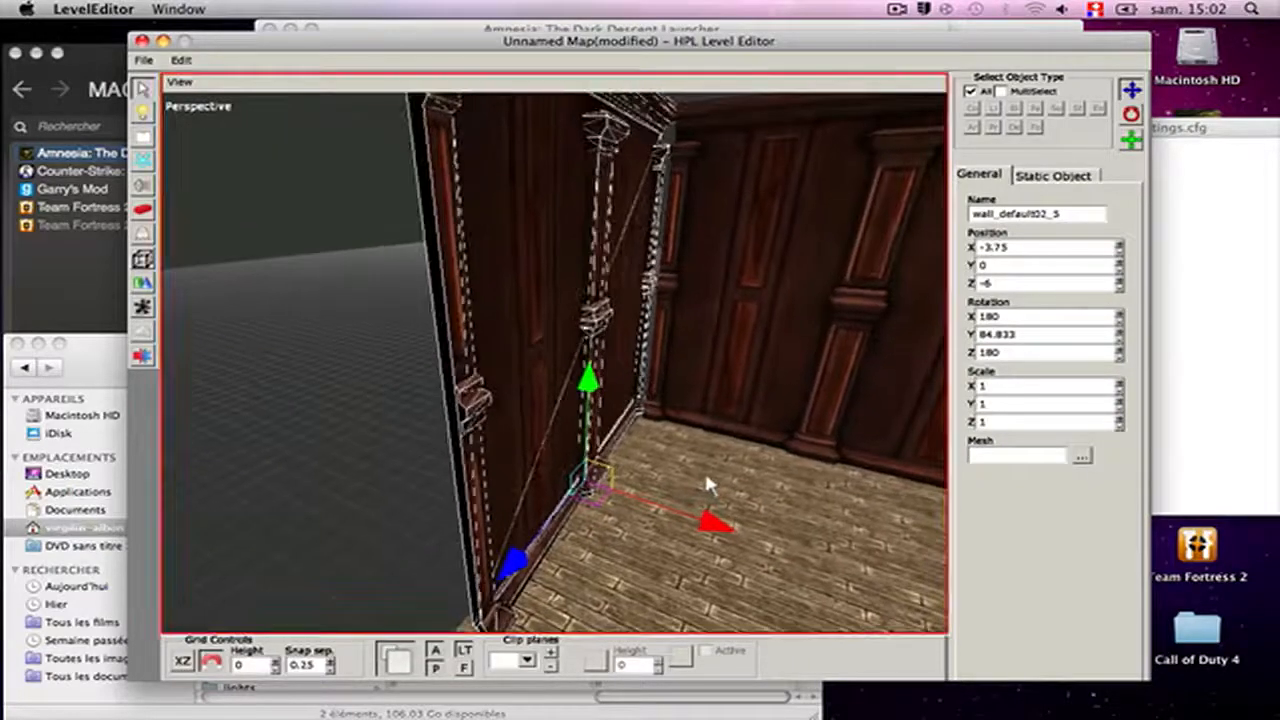
- Set the rotated wall's Y rotation to exactly 90 so it meets the first row squarely
{"action": "left_click", "coordinate": [1083, 340]}
{"action": "left_click", "coordinate": [1082, 341]}
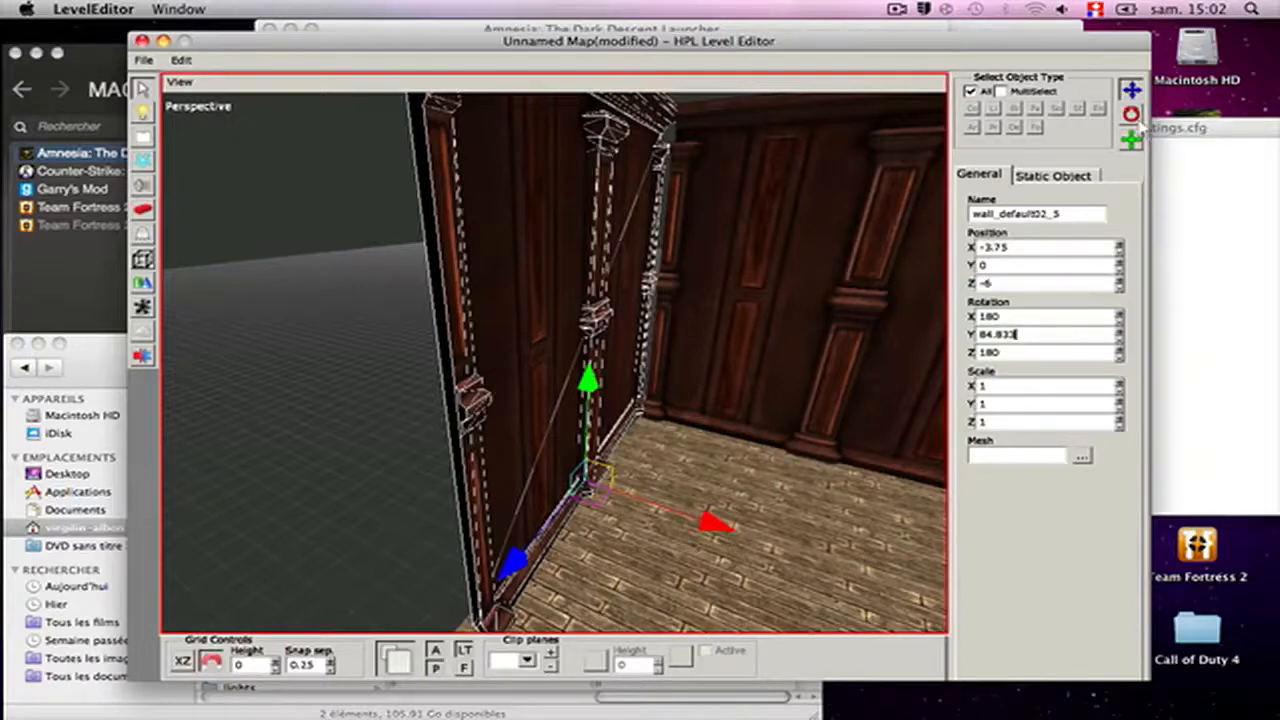
{"action": "left_click", "coordinate": [1131, 114]}
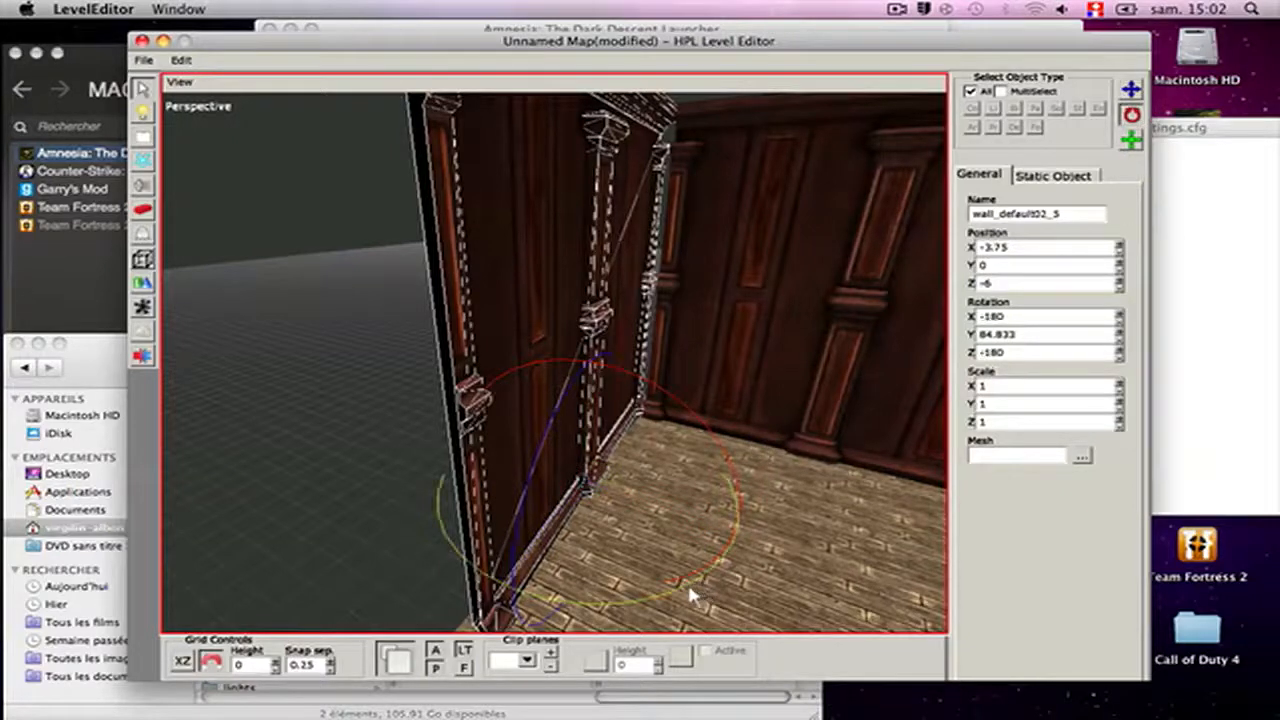
{"action": "left_click_drag", "start_coordinate": [697, 595], "coordinate": [697, 596]}
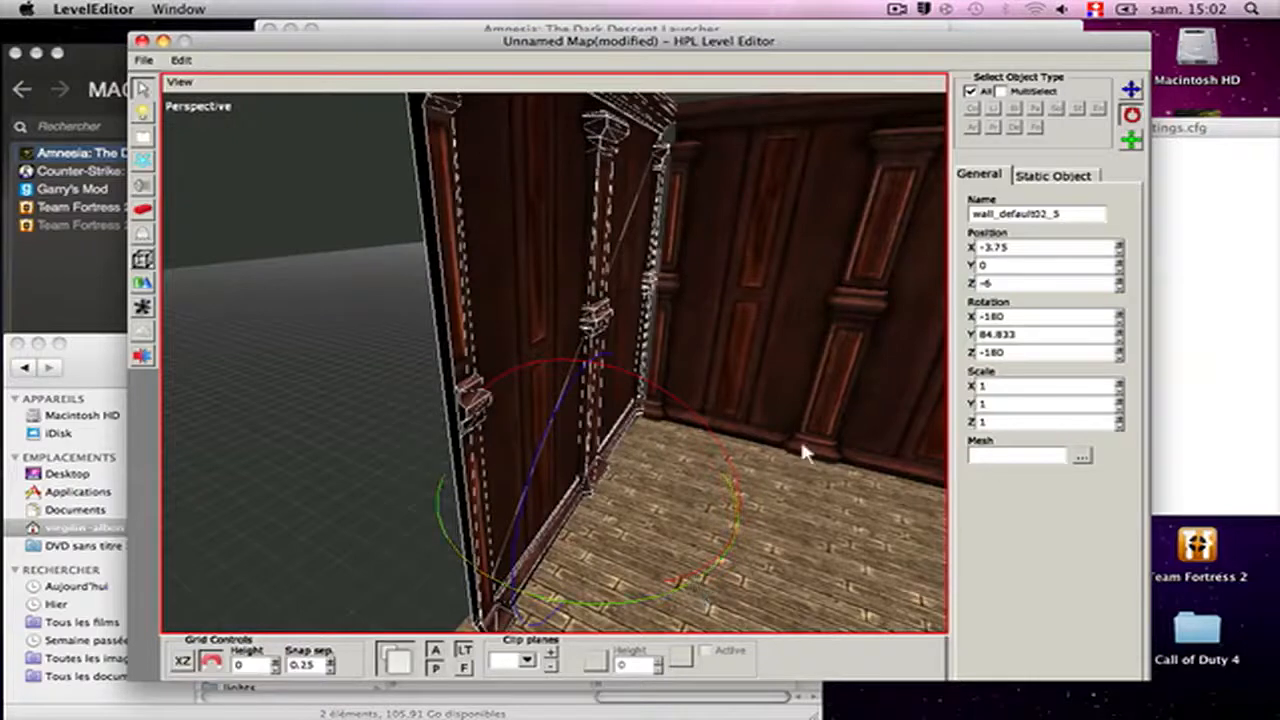
{"action": "double_click", "coordinate": [1056, 333]}
{"action": "type", "text": "90"}
{"action": "key", "text": "Return"}
{"action": "scroll", "coordinate": [845, 347], "scroll_direction": "up", "scroll_amount": 5}
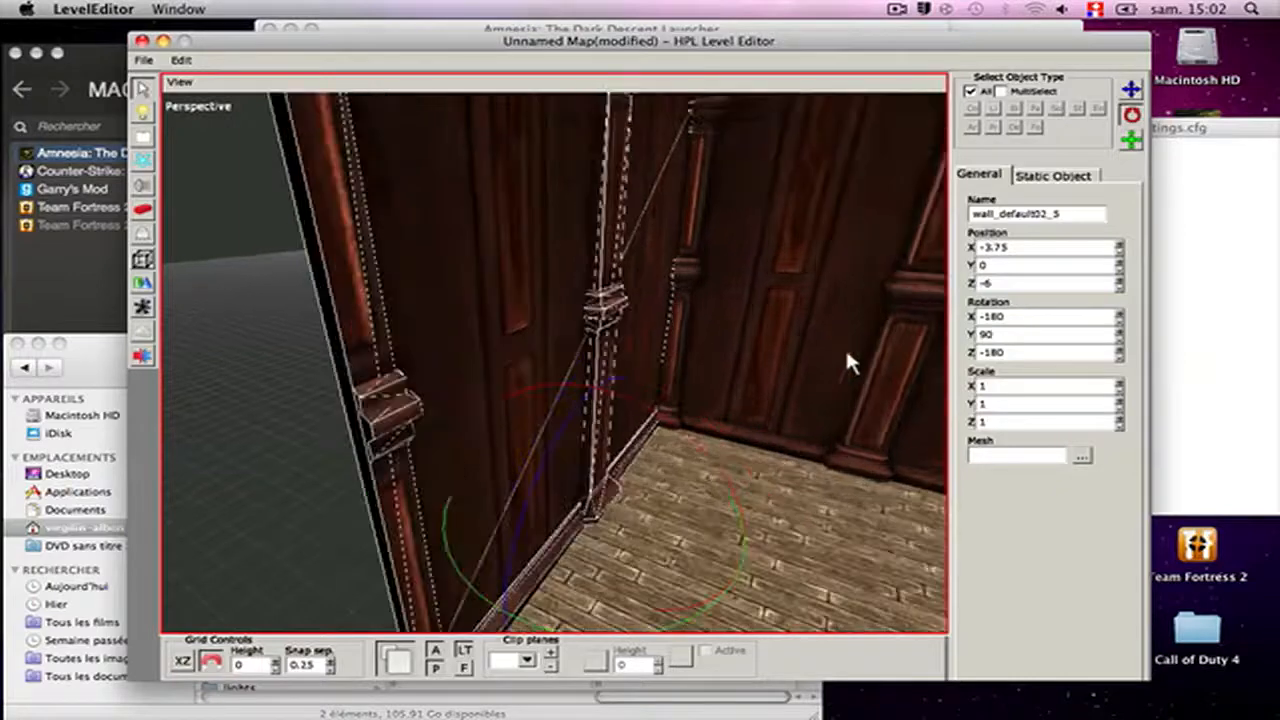
- Turn the default02 wall preview to a Y rotation of -540 and place it along the floor's third edge, at the corner
{"action": "scroll", "coordinate": [839, 350], "scroll_direction": "down", "scroll_amount": 8}
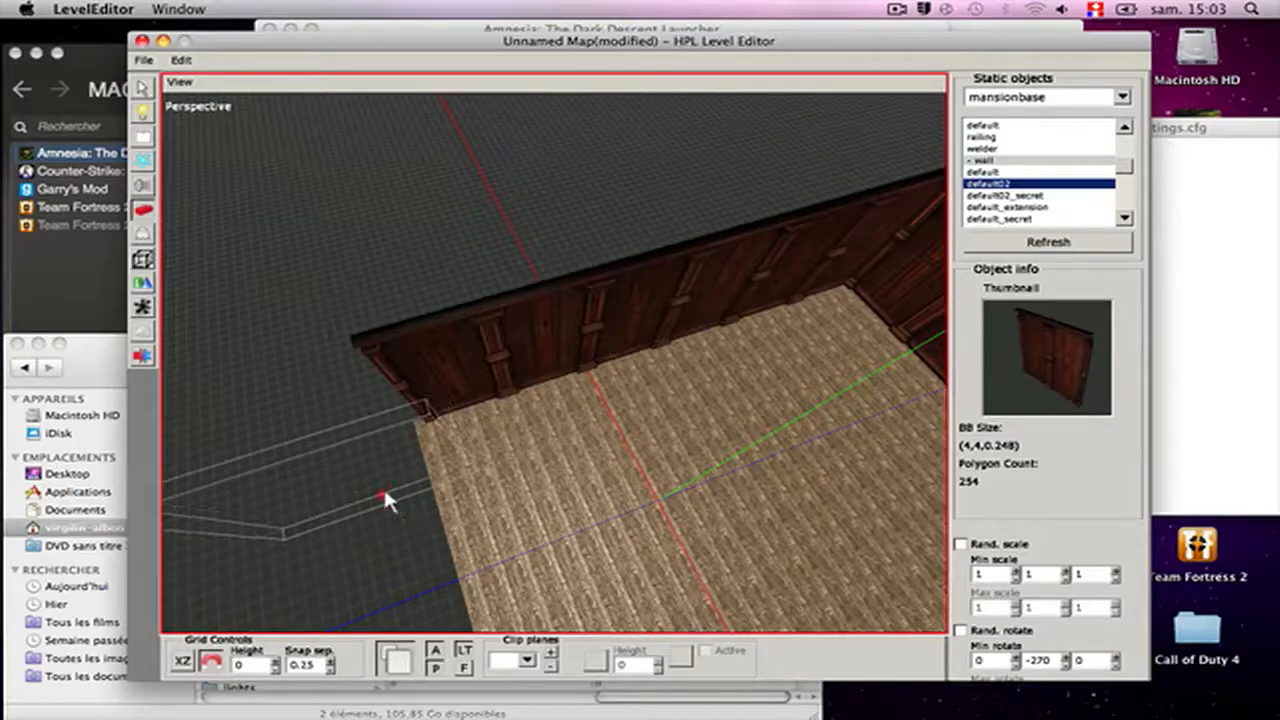
{"action": "scroll", "coordinate": [385, 500], "scroll_direction": "down", "scroll_amount": 4, "text": "shift"}
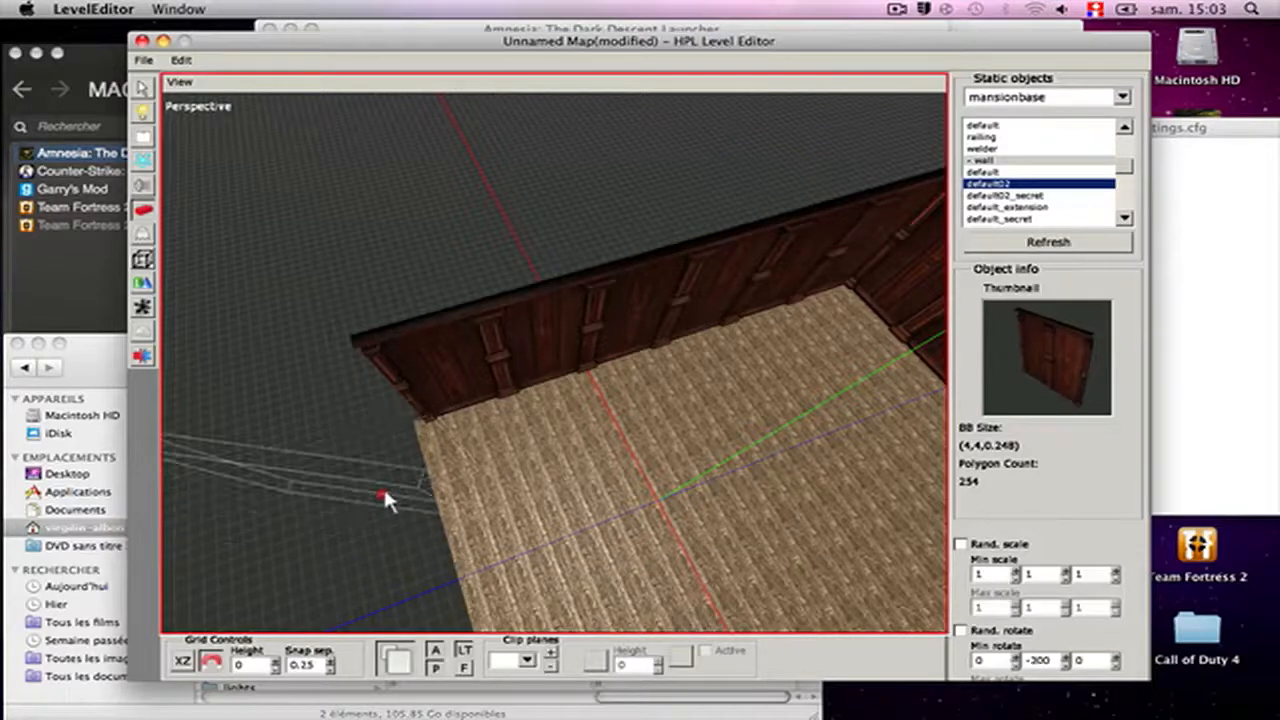
{"action": "scroll", "coordinate": [385, 500], "scroll_direction": "down", "scroll_amount": 1, "text": "shift"}
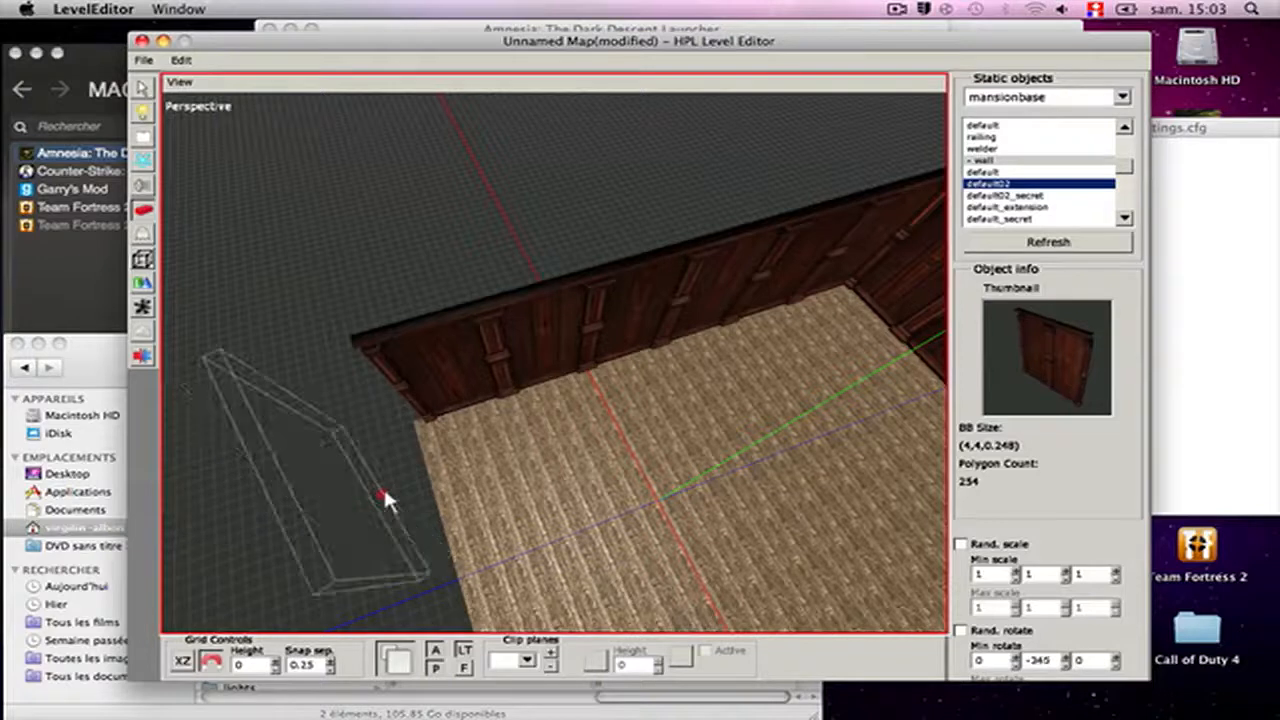
{"action": "scroll", "coordinate": [385, 500], "scroll_direction": "down", "scroll_amount": 3, "text": "shift"}
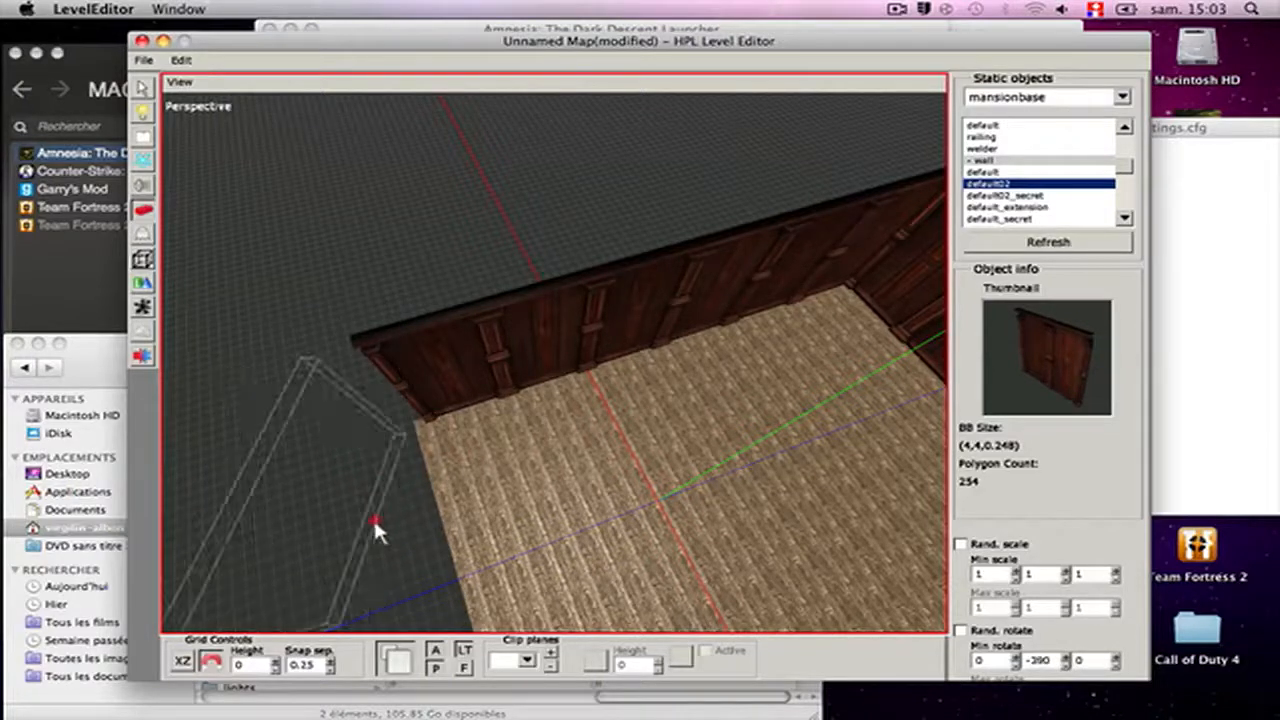
{"action": "scroll", "coordinate": [373, 517], "scroll_direction": "down", "scroll_amount": 9, "text": "shift"}
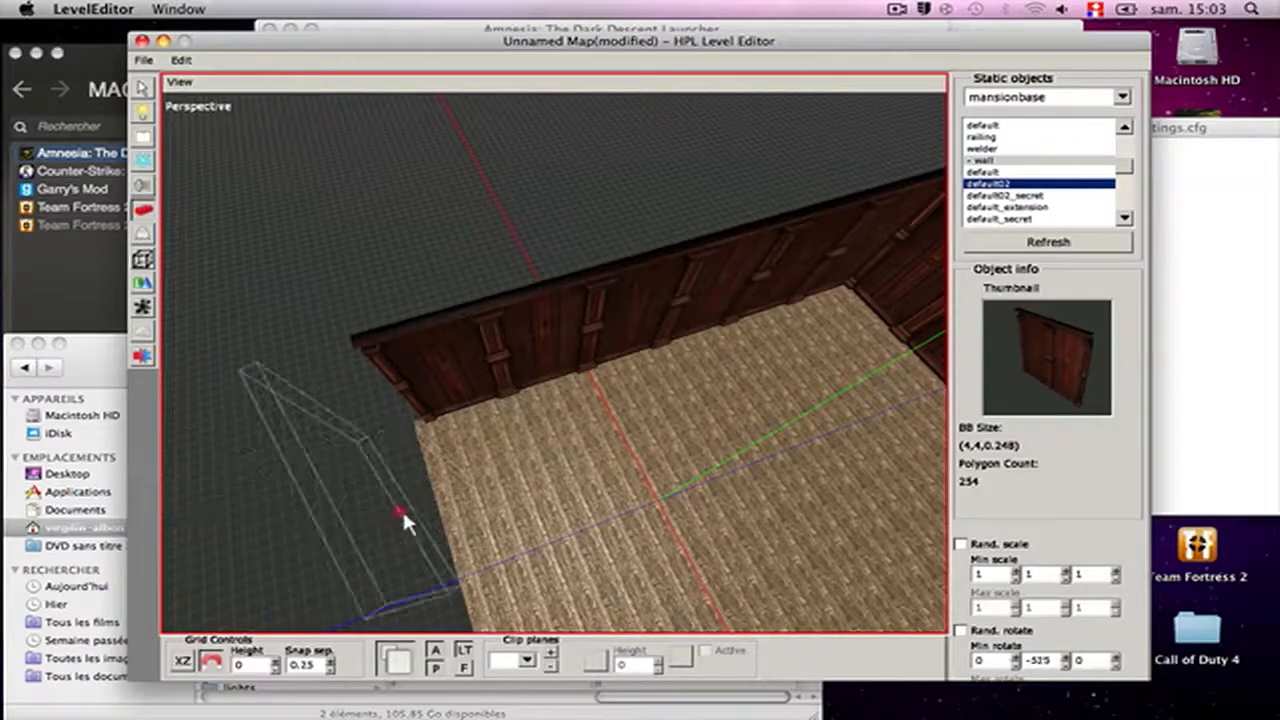
{"action": "scroll", "coordinate": [402, 508], "scroll_direction": "down", "scroll_amount": 1, "text": "shift"}
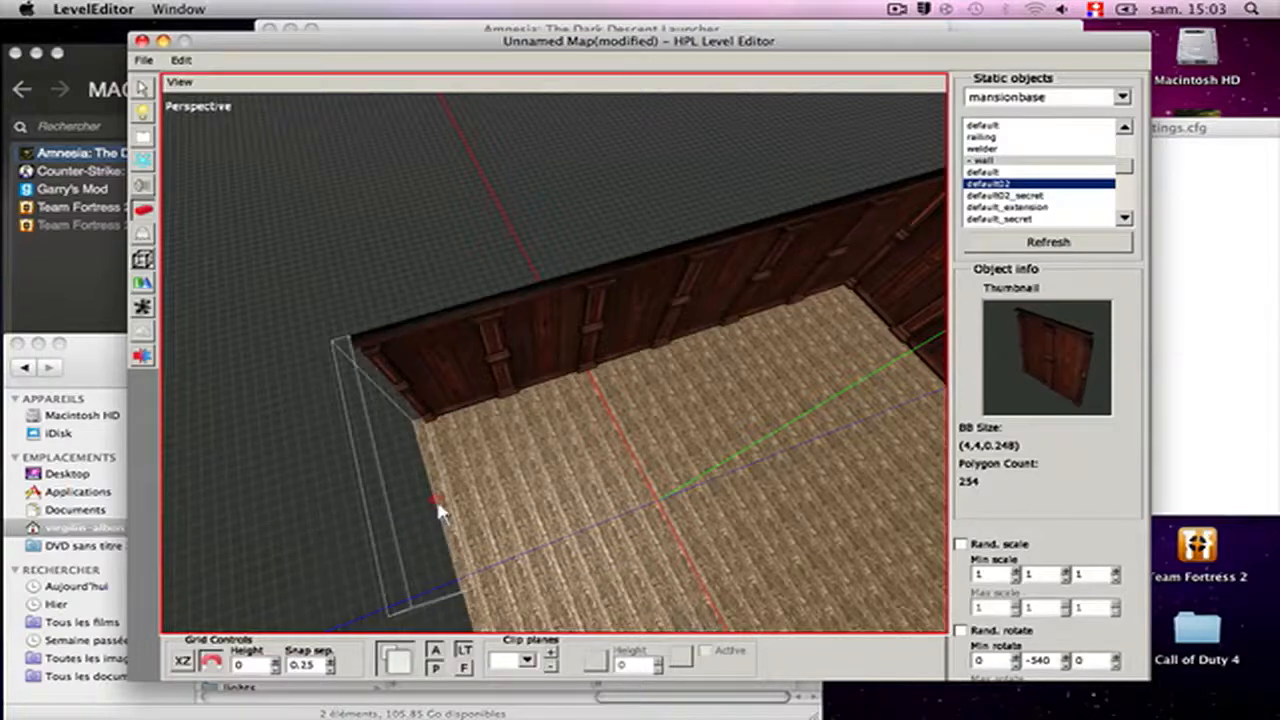
{"action": "left_click", "coordinate": [432, 498]}
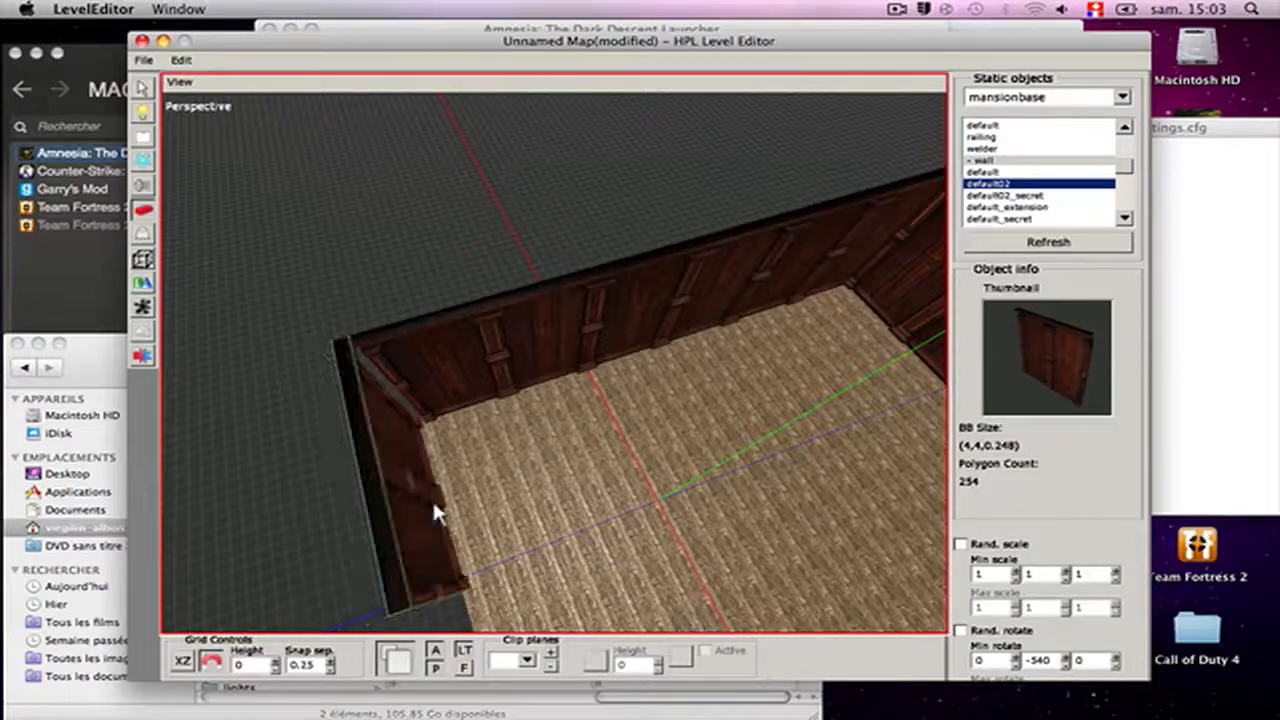
- Return to object selection and select the first row's wall panel nearest the corner shared by both wall rows
{"action": "left_click", "coordinate": [142, 88]}
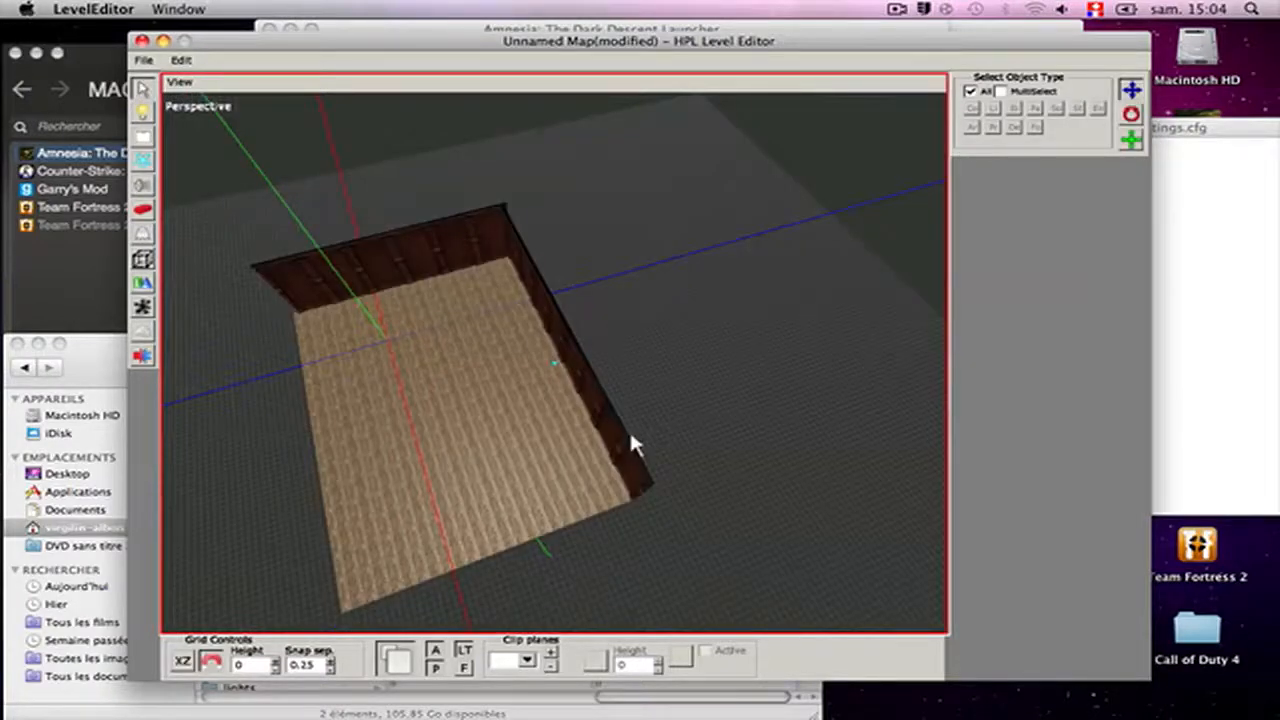
{"action": "middle_click_drag", "start_coordinate": [633, 440], "coordinate": [621, 357]}
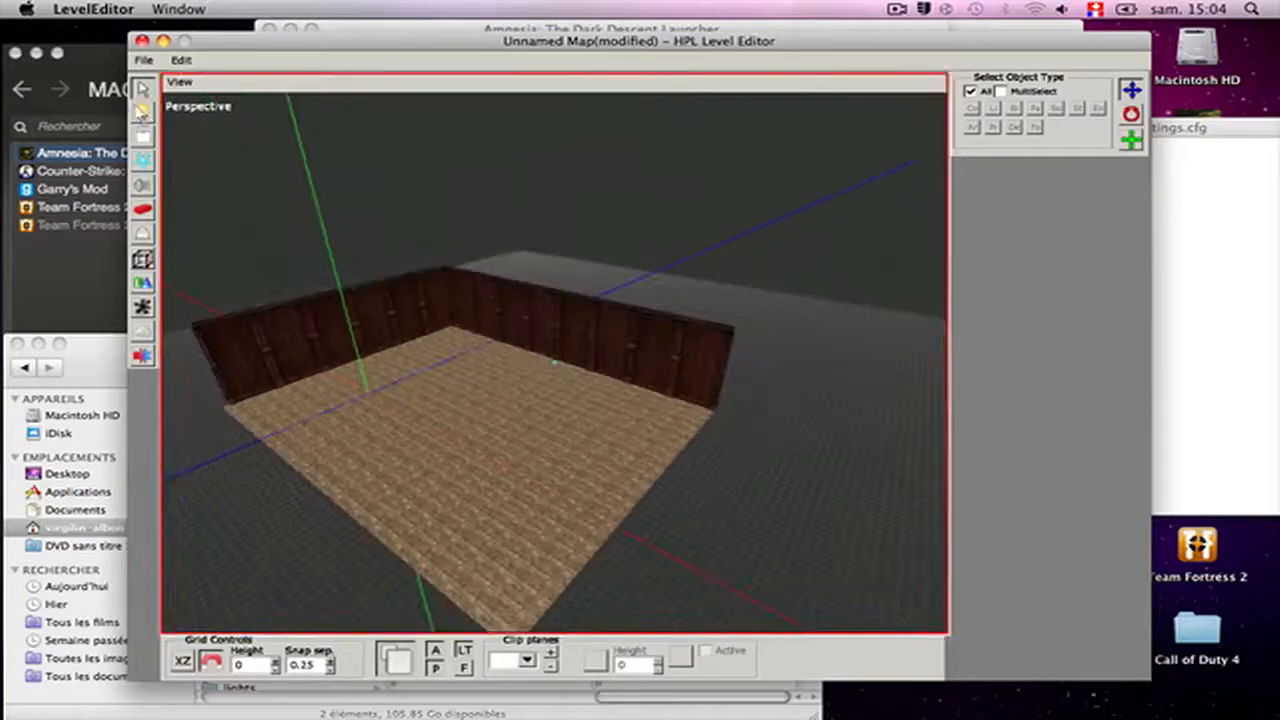
{"action": "left_click", "coordinate": [468, 322]}
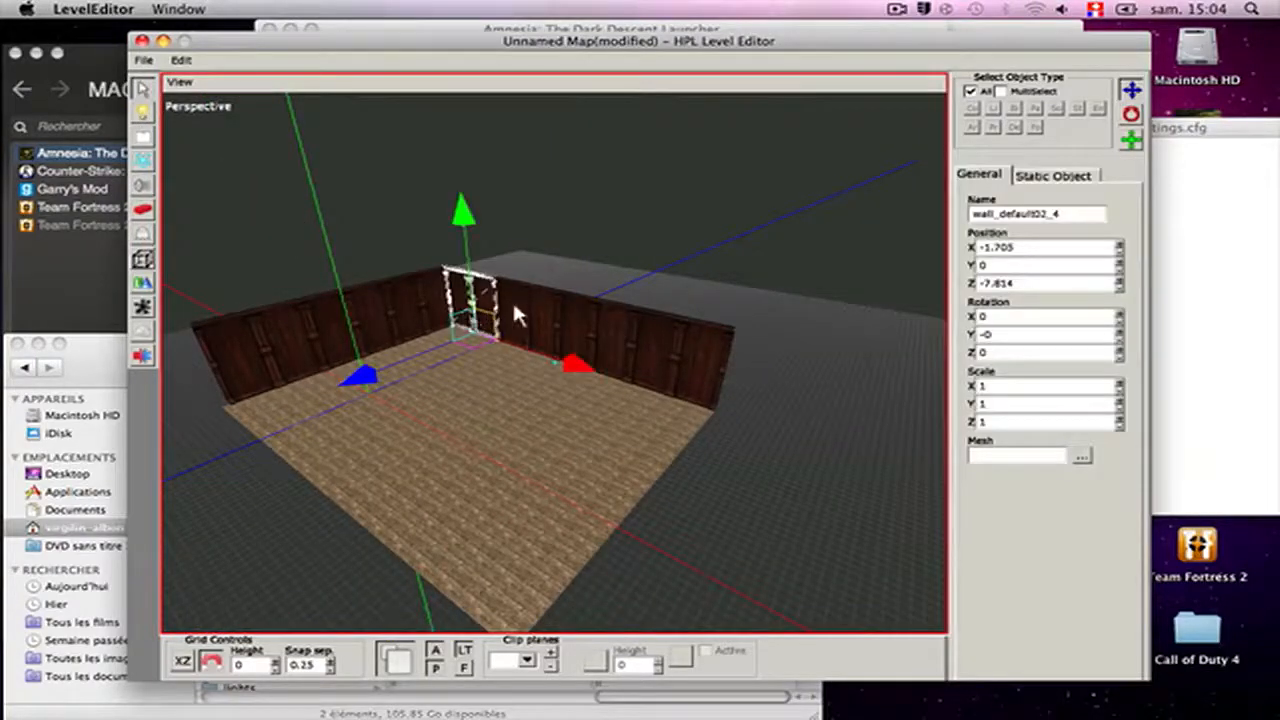
- Add the row's other panels to the selection, duplicate the whole wall row and move the copy to the floor's opposite edge
{"action": "left_click", "coordinate": [513, 298], "text": "shift"}
{"action": "left_click", "coordinate": [603, 315], "text": "shift"}
{"action": "left_click", "coordinate": [695, 375], "text": "shift"}
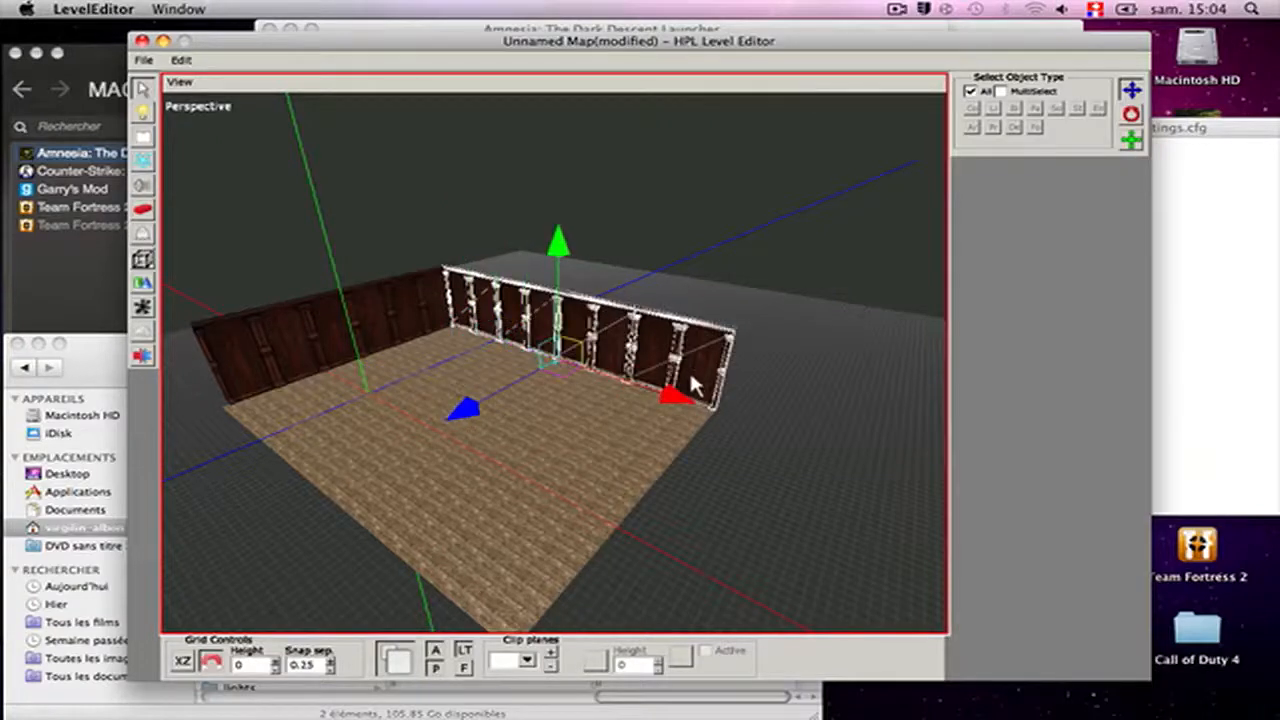
{"action": "left_click", "coordinate": [181, 61]}
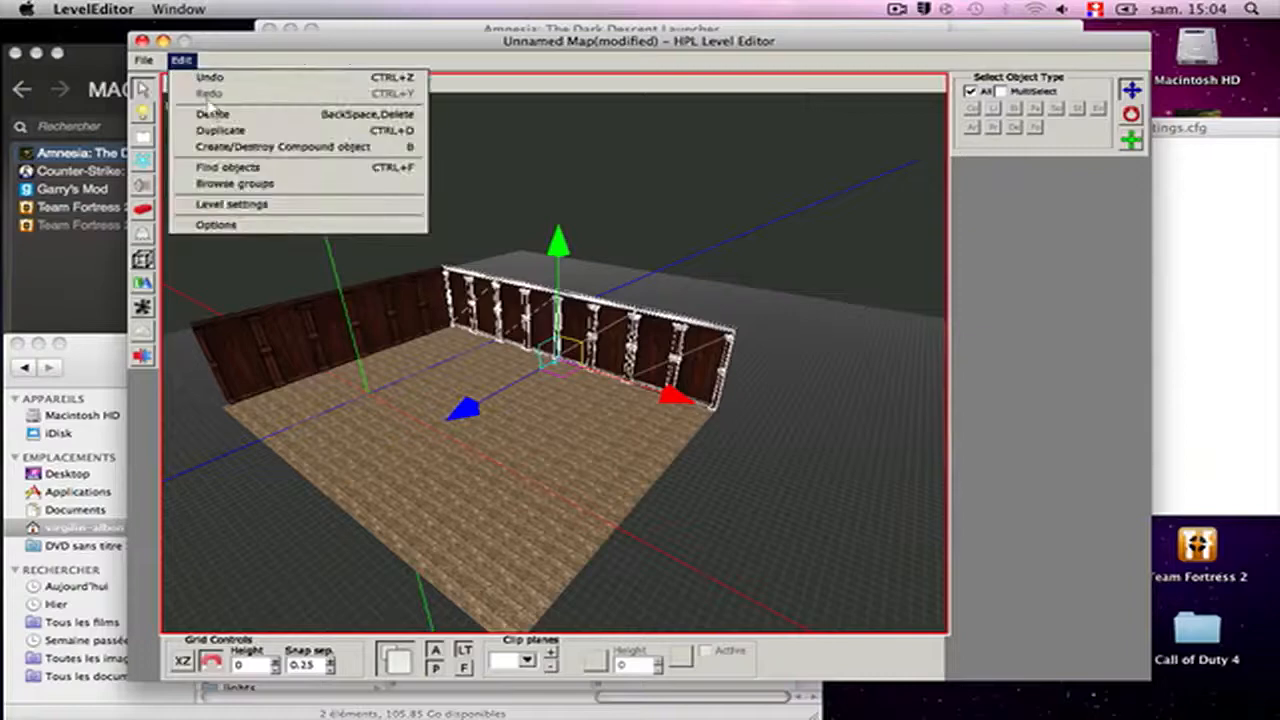
{"action": "left_click", "coordinate": [212, 130]}
{"action": "left_click_drag", "start_coordinate": [493, 418], "coordinate": [177, 548]}
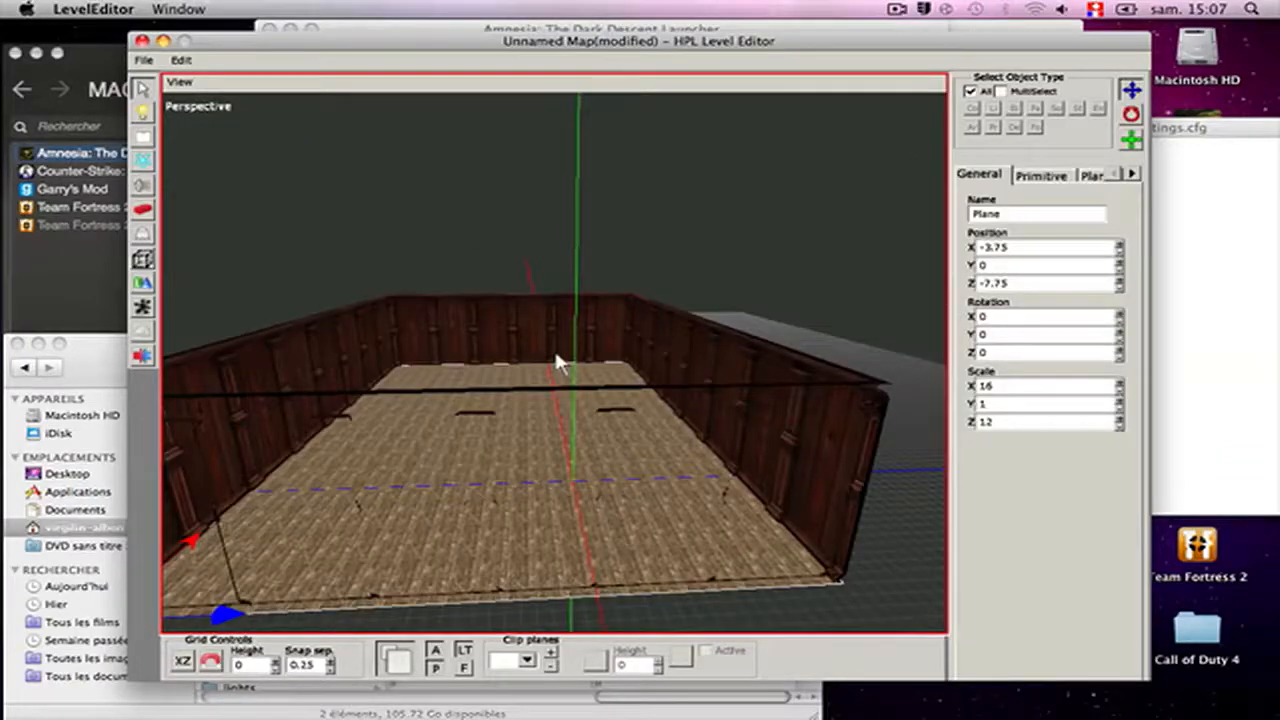
- Duplicate the wooden floor plane and raise the copy to Y 3.99, onto the top of the walls, as a ceiling
{"action": "left_click_drag", "start_coordinate": [485, 381], "coordinate": [506, 360], "text": "alt"}
{"action": "scroll", "coordinate": [478, 399], "scroll_direction": "up", "scroll_amount": 8}
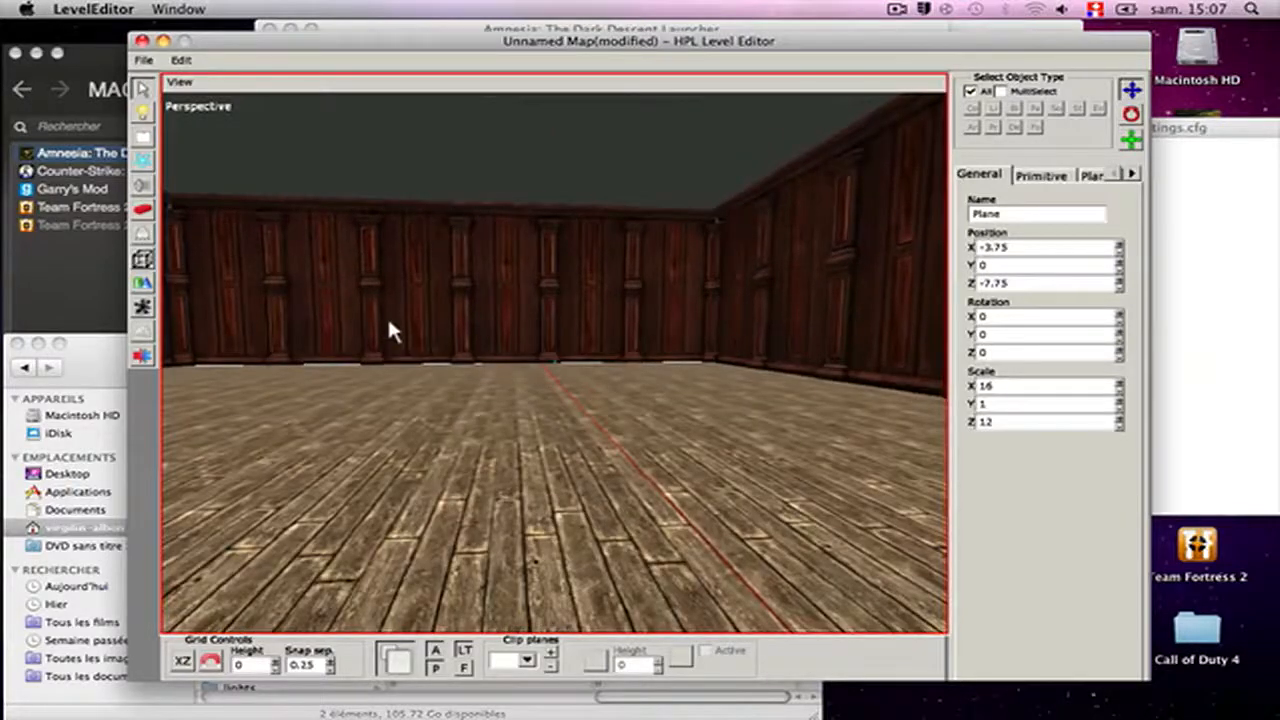
{"action": "left_click_drag", "start_coordinate": [390, 333], "coordinate": [400, 405], "text": "alt"}
{"action": "scroll", "coordinate": [451, 529], "scroll_direction": "down", "scroll_amount": 5}
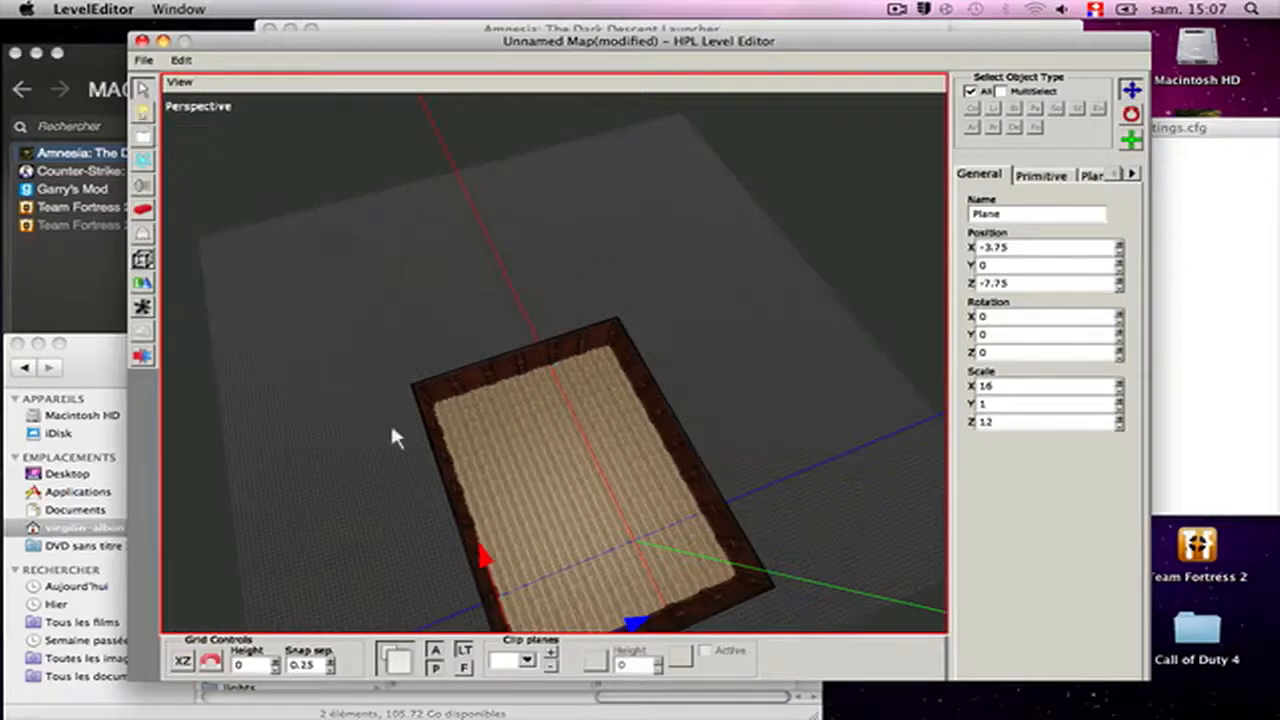
{"action": "left_click", "coordinate": [554, 505]}
{"action": "left_click", "coordinate": [652, 524]}
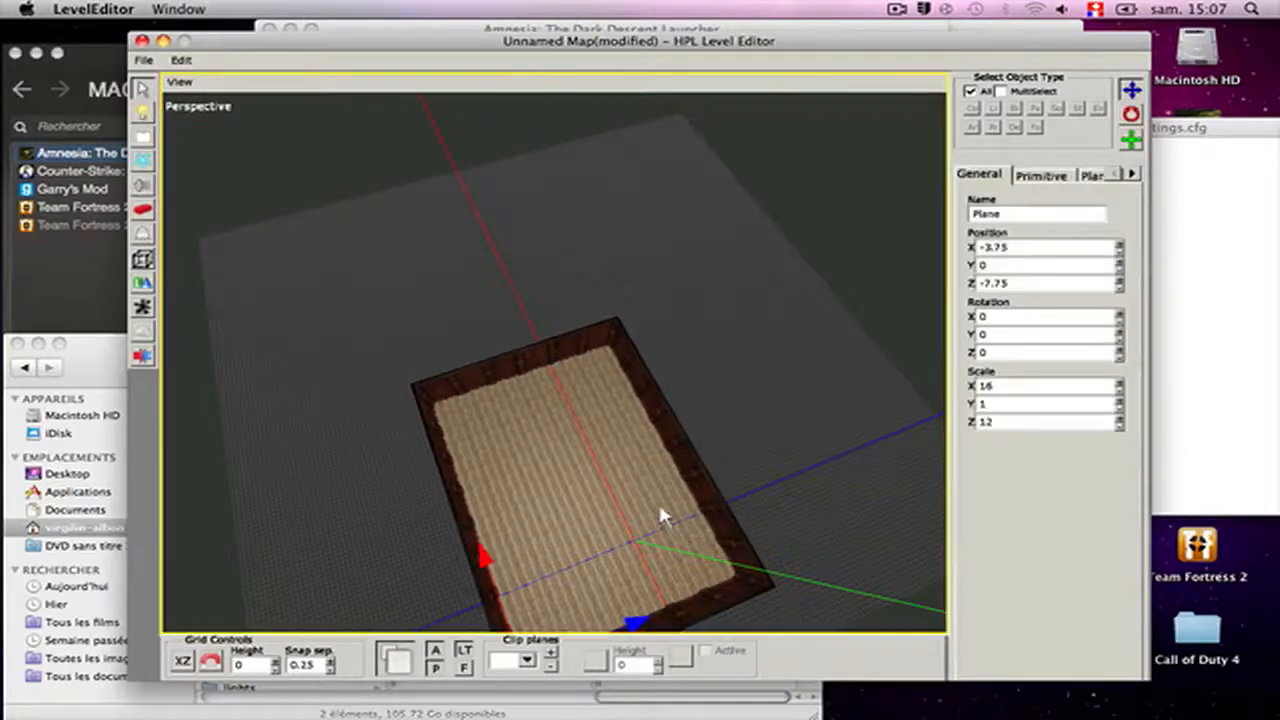
{"action": "left_click_drag", "start_coordinate": [658, 499], "coordinate": [585, 398], "text": "alt"}
{"action": "left_click", "coordinate": [176, 61]}
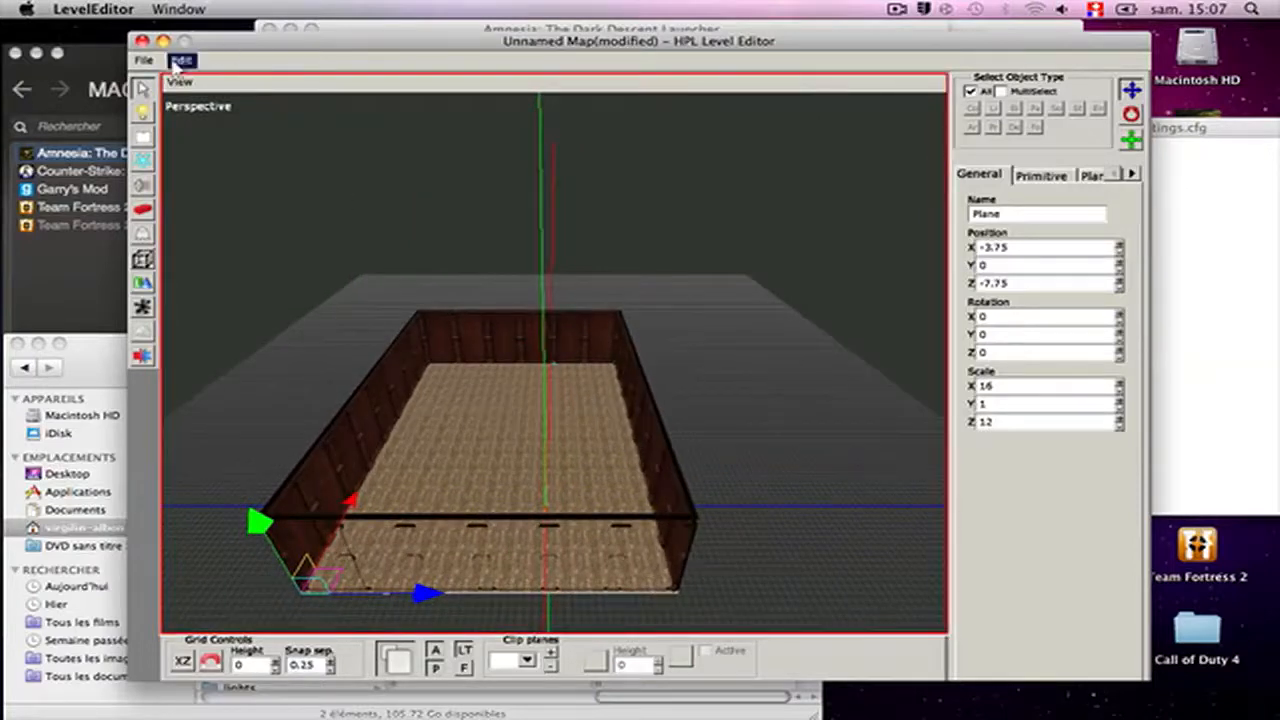
{"action": "left_click", "coordinate": [238, 130]}
{"action": "left_click_drag", "start_coordinate": [459, 427], "coordinate": [490, 368], "text": "alt"}
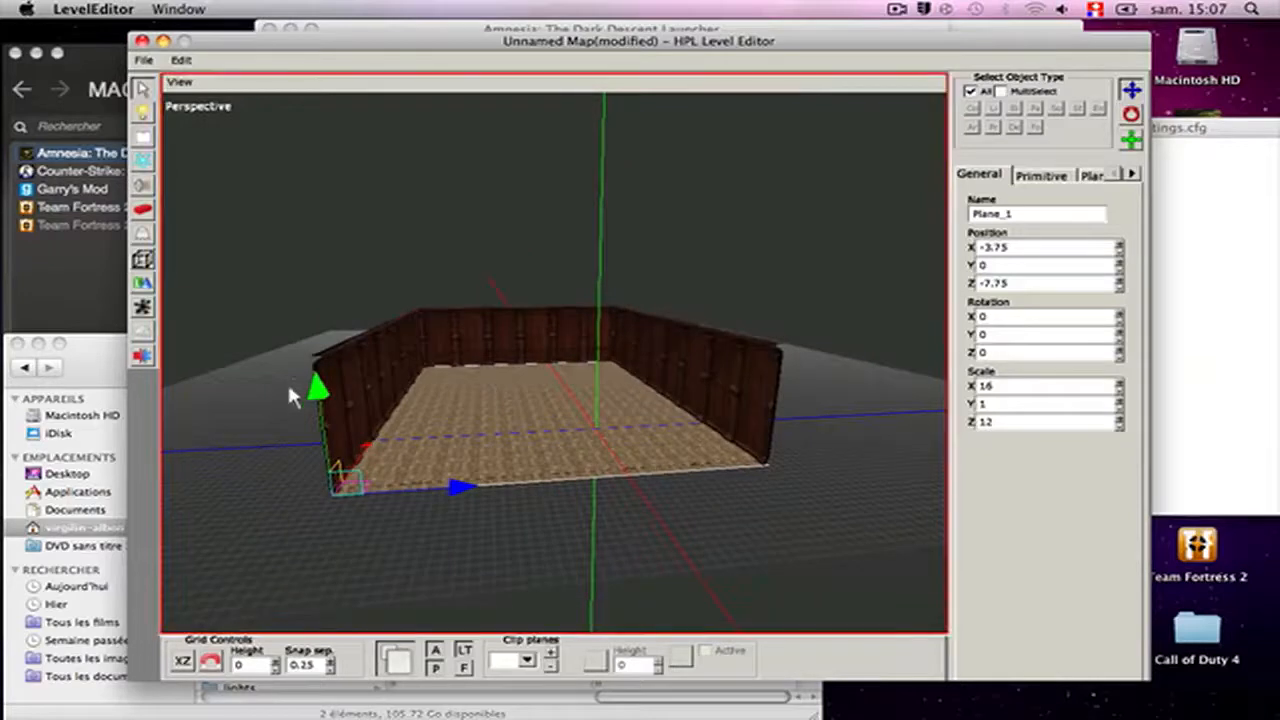
{"action": "left_click_drag", "start_coordinate": [319, 394], "coordinate": [305, 255]}
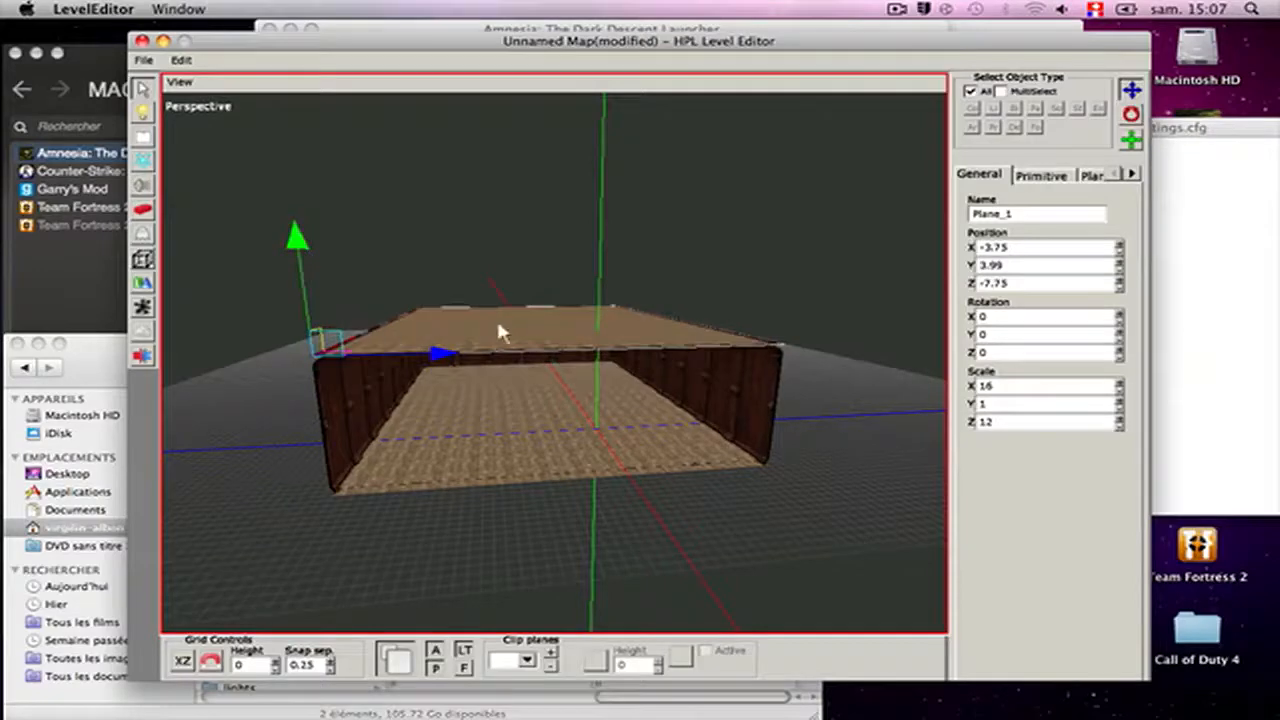
- Change the raised plane's material to the brown wood-panelled texture from the mansionbase ceiling folder
{"action": "left_click_drag", "start_coordinate": [497, 323], "coordinate": [508, 390], "text": "alt"}
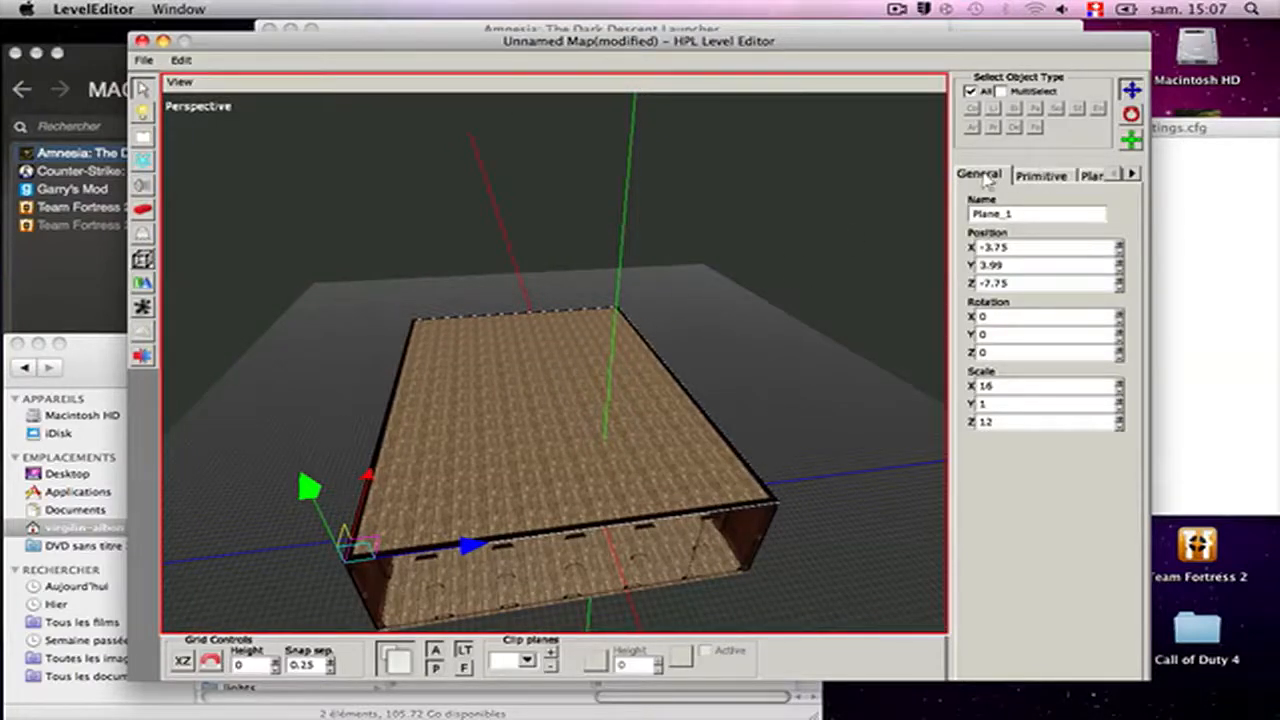
{"action": "left_click", "coordinate": [1036, 176]}
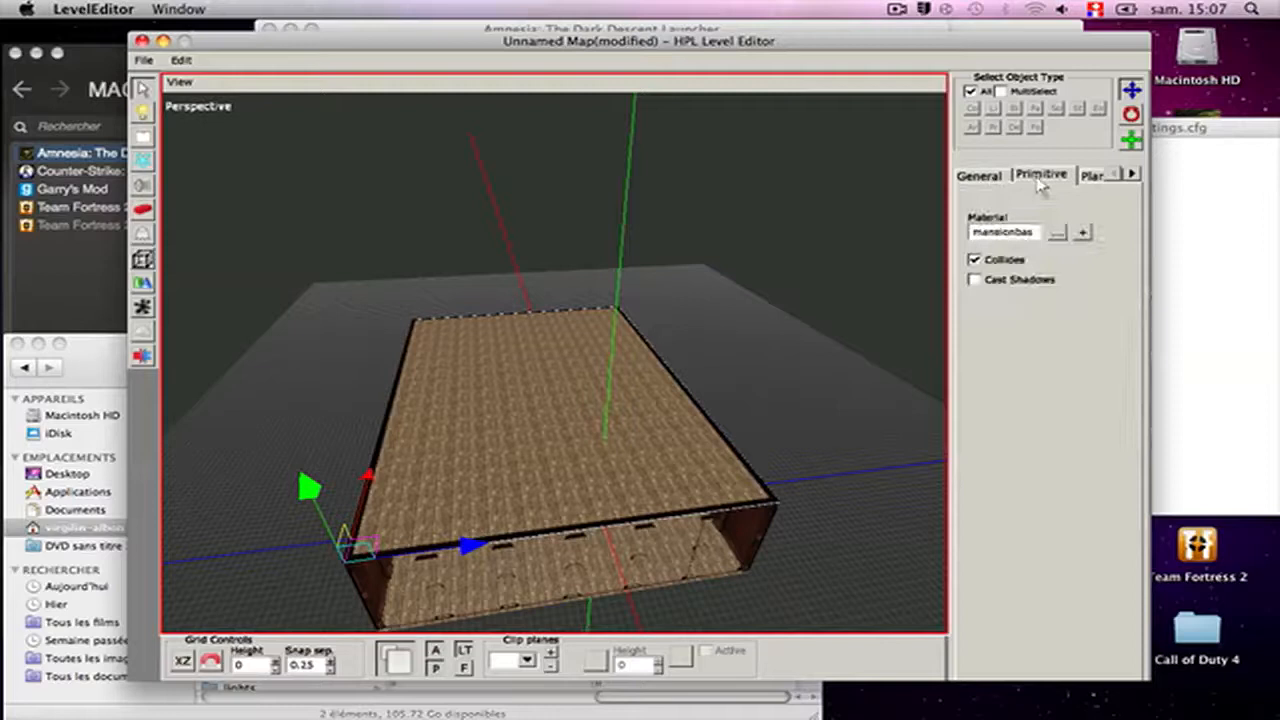
{"action": "left_click", "coordinate": [1057, 234]}
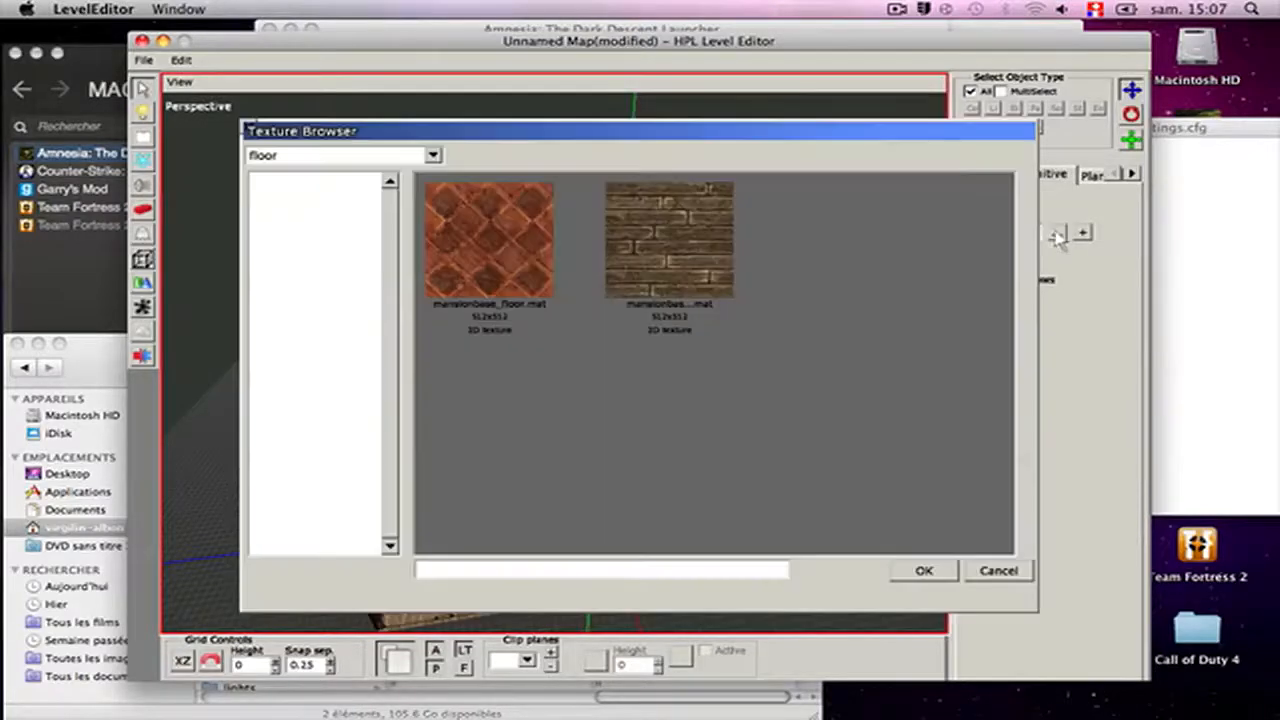
{"action": "left_click", "coordinate": [433, 155]}
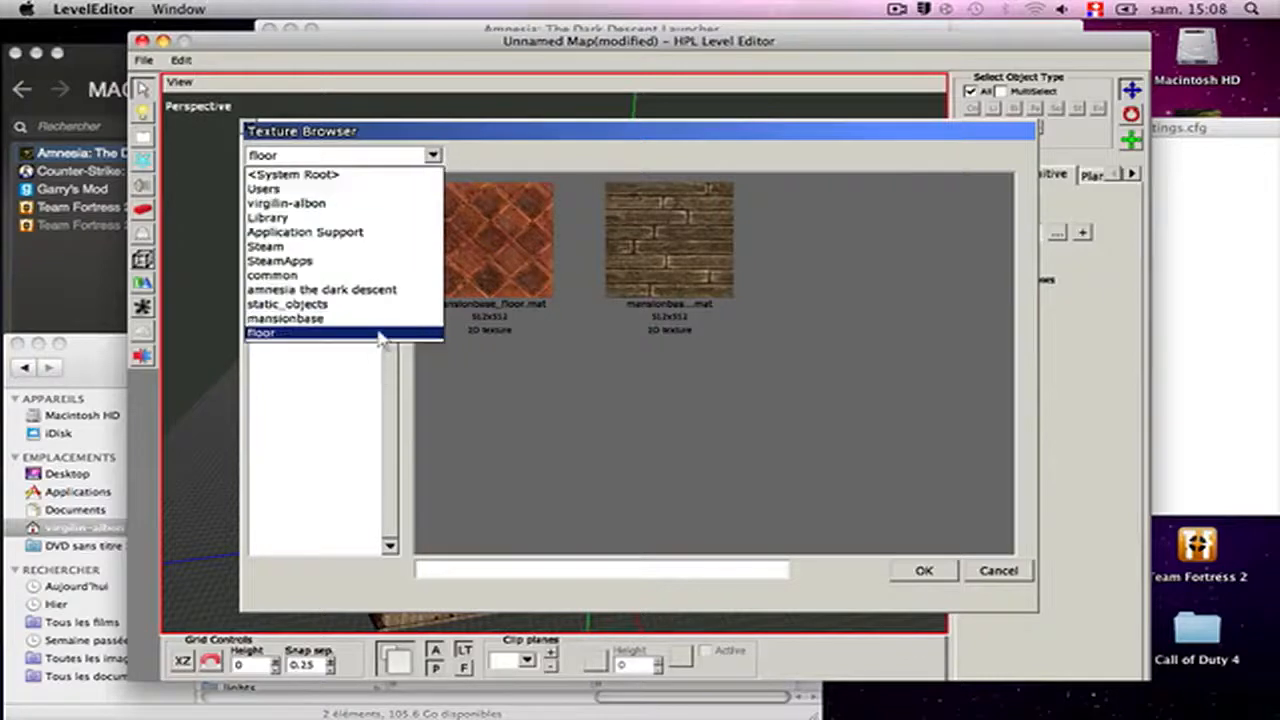
{"action": "left_click", "coordinate": [304, 332]}
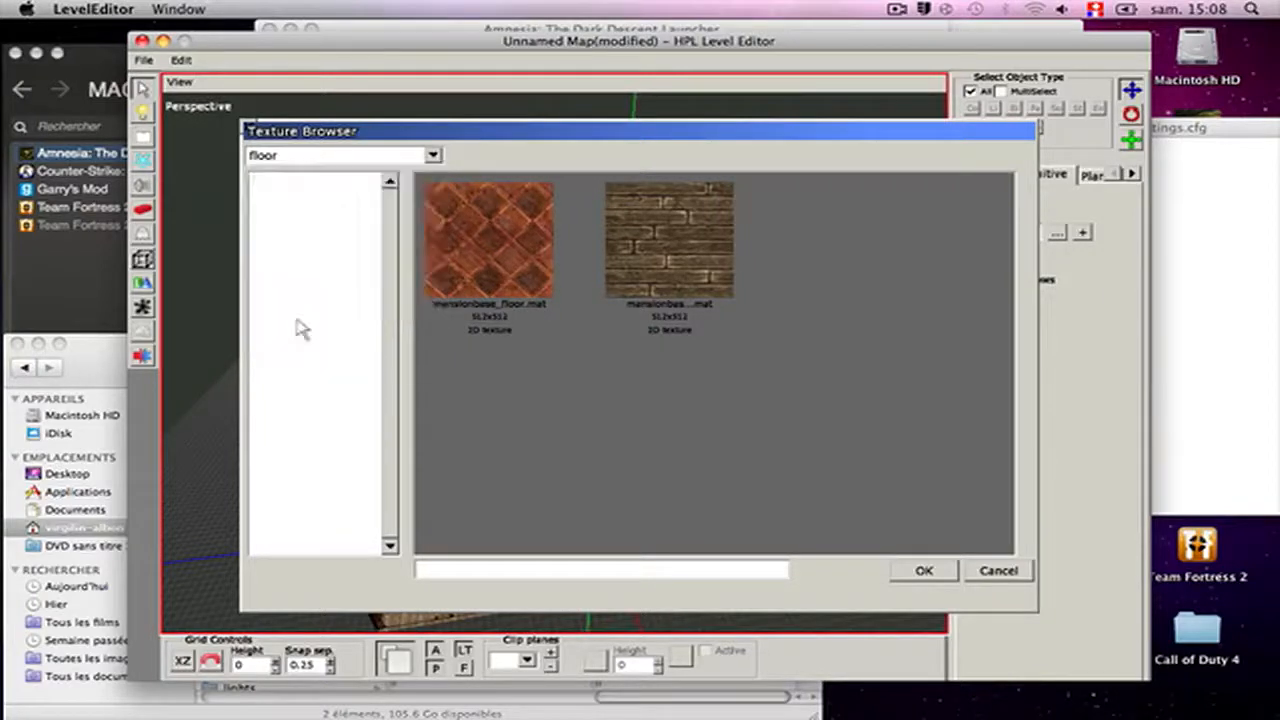
{"action": "left_click", "coordinate": [433, 155]}
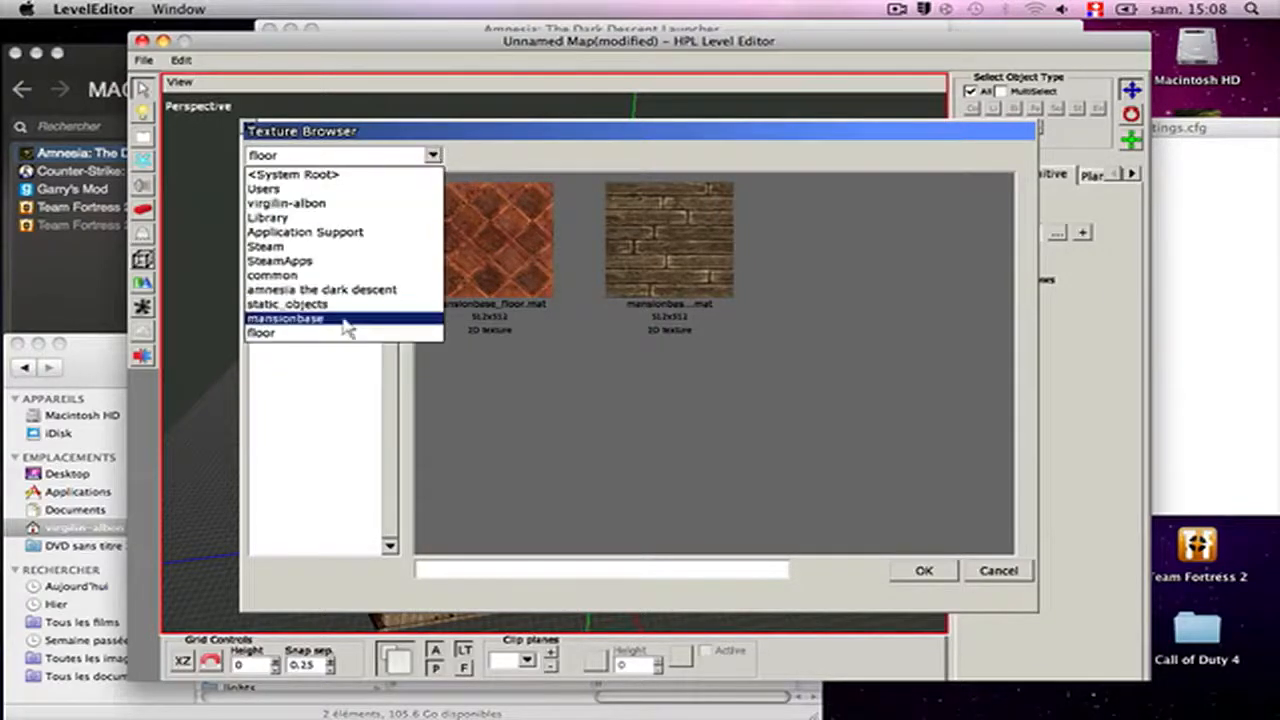
{"action": "left_click", "coordinate": [347, 318]}
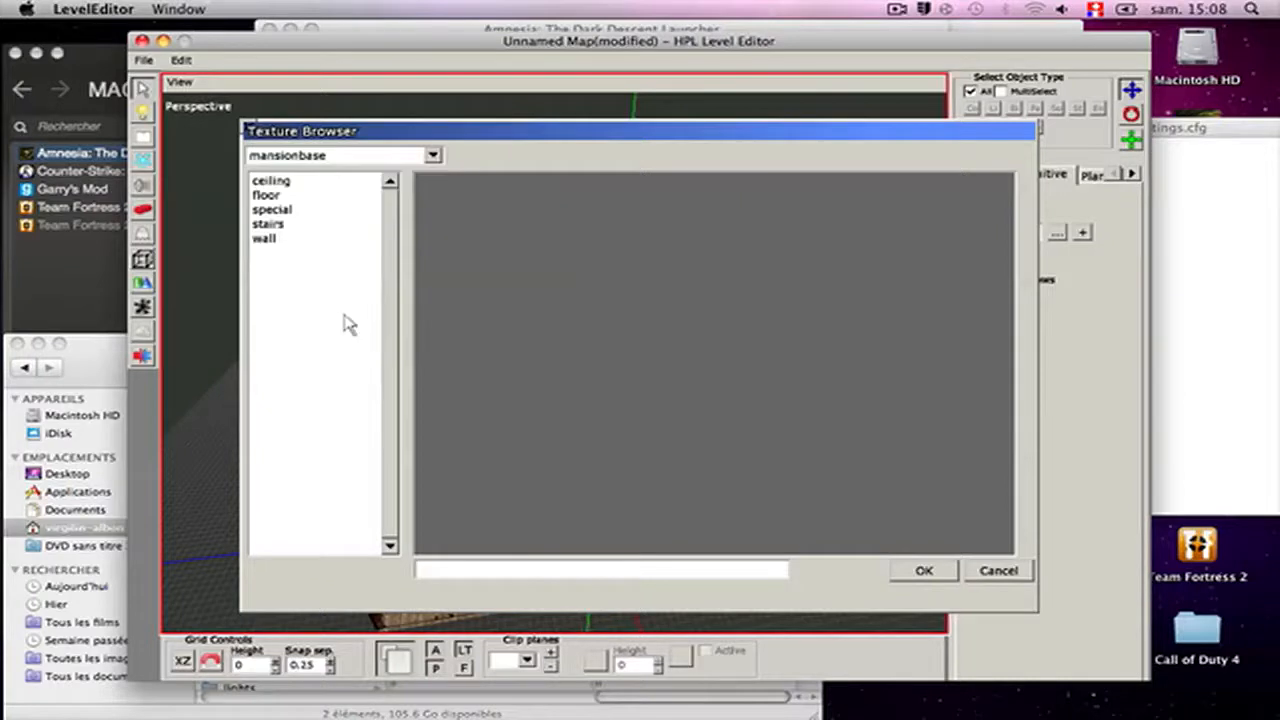
{"action": "left_click", "coordinate": [347, 183]}
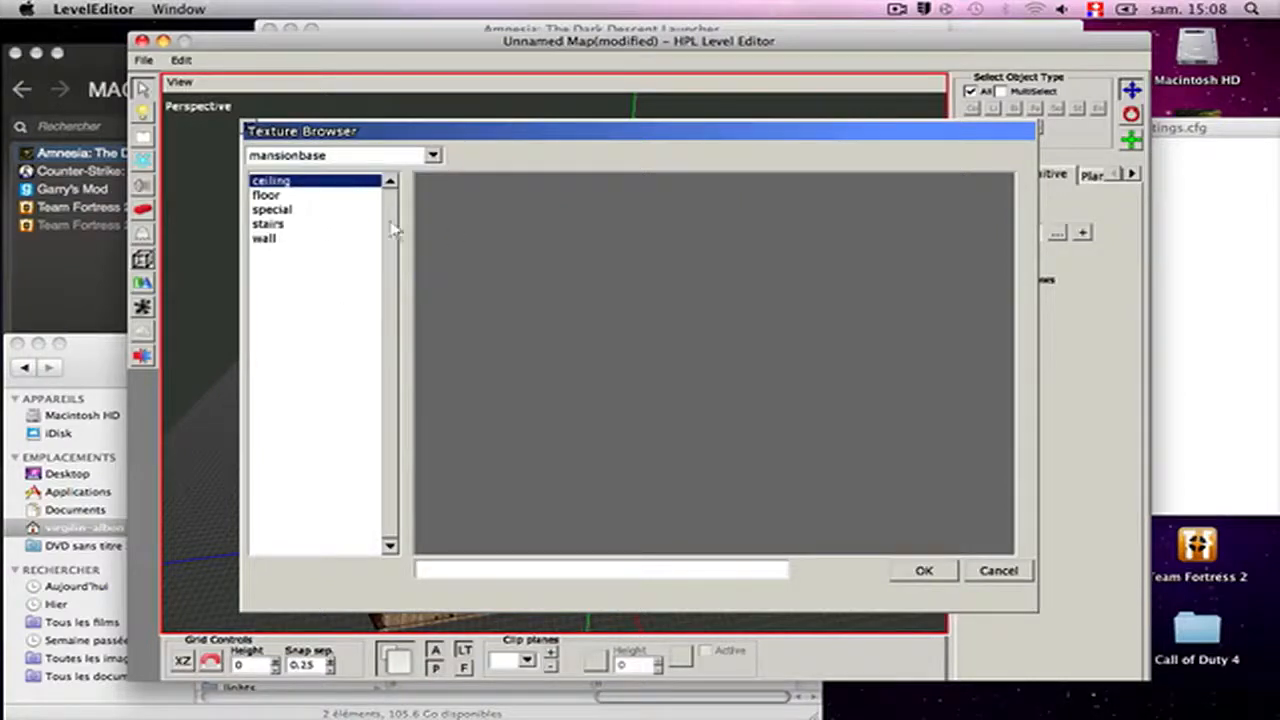
{"action": "double_click", "coordinate": [329, 180]}
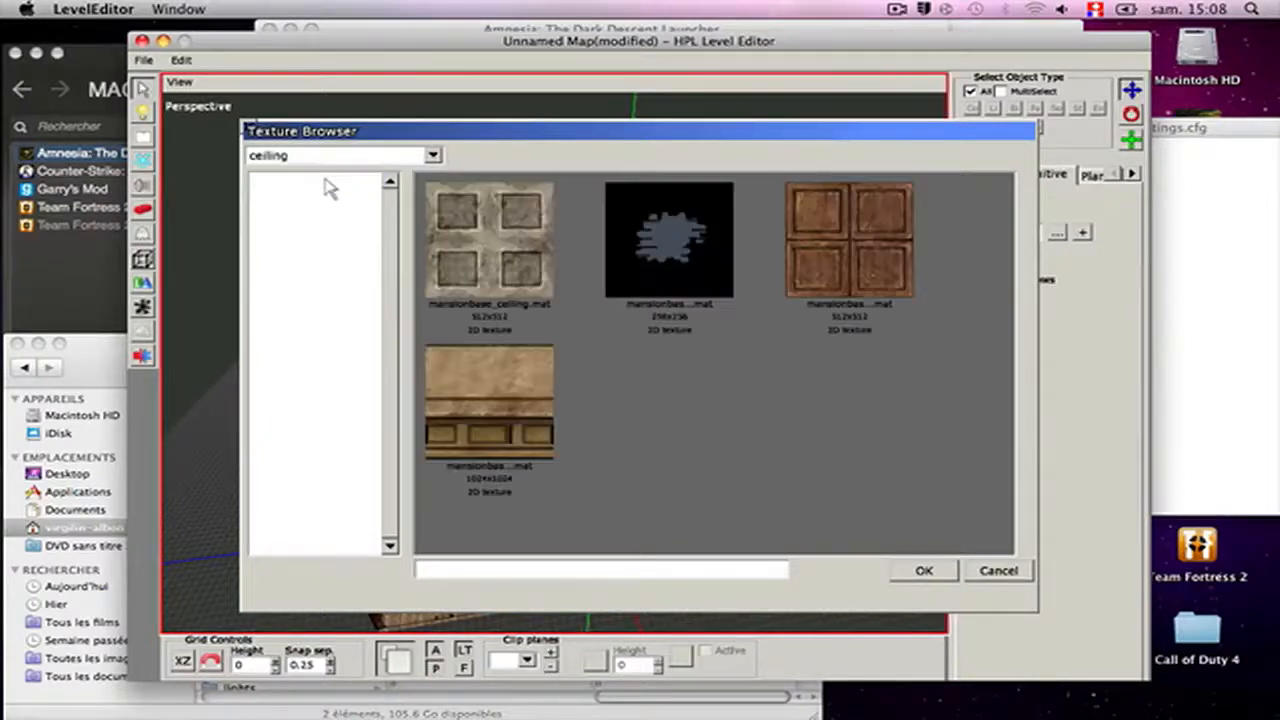
{"action": "double_click", "coordinate": [867, 278]}
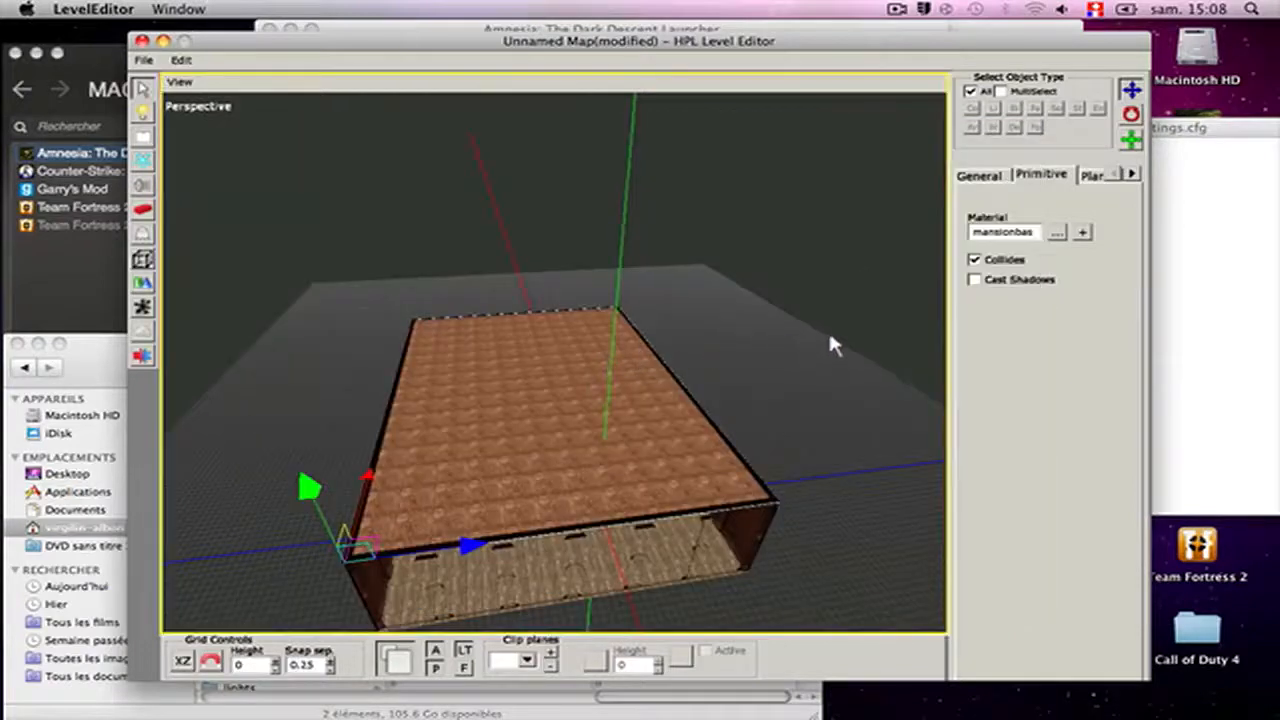
- Rotate the ceiling plane about its X axis to turn its textured side downwards
{"action": "left_click_drag", "start_coordinate": [830, 333], "coordinate": [778, 286], "text": "alt"}
{"action": "right_click_drag", "start_coordinate": [778, 286], "coordinate": [694, 364], "text": "alt"}
{"action": "left_click_drag", "start_coordinate": [465, 207], "coordinate": [589, 380], "text": "alt"}
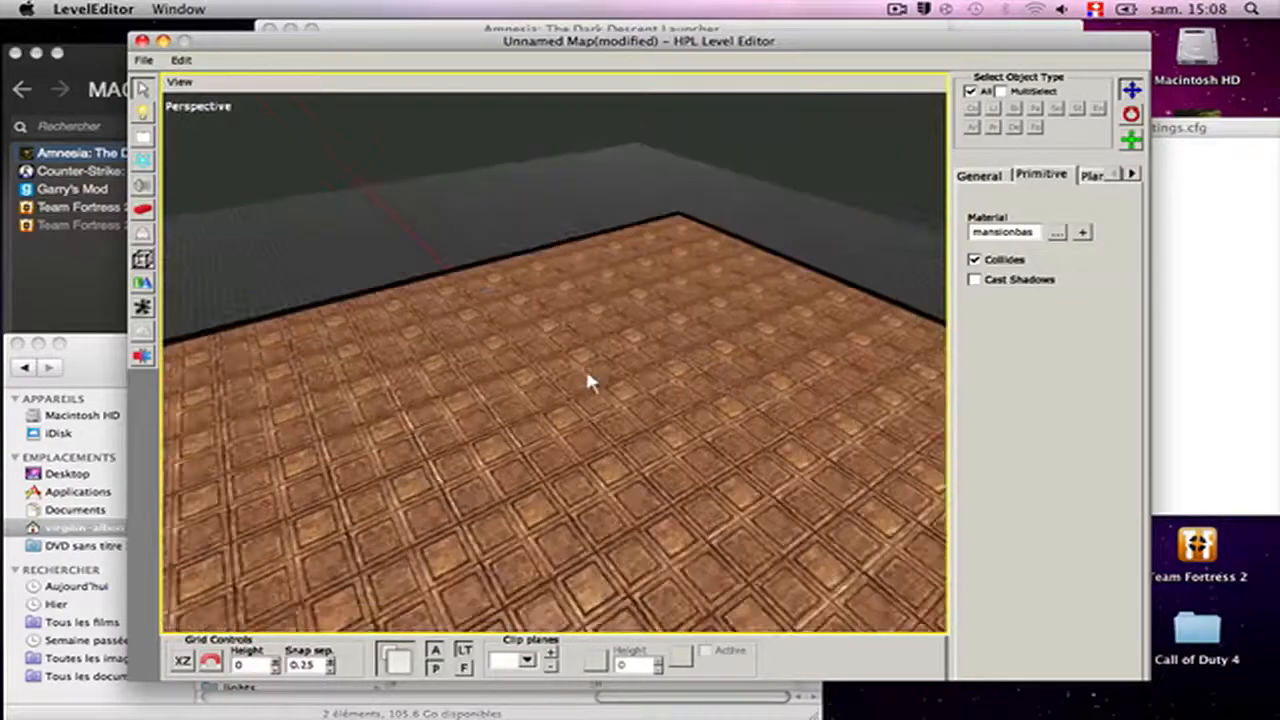
{"action": "right_click_drag", "start_coordinate": [589, 380], "coordinate": [593, 418], "text": "alt"}
{"action": "left_click_drag", "start_coordinate": [590, 418], "coordinate": [530, 340], "text": "alt"}
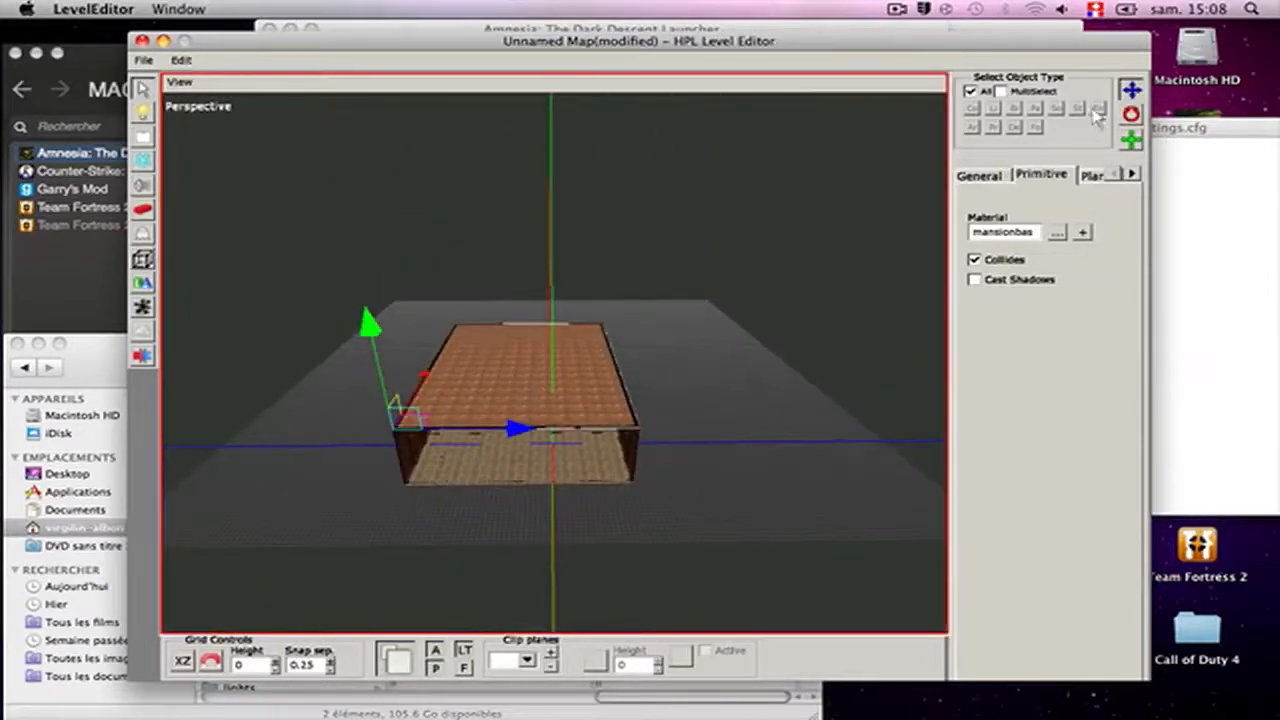
{"action": "left_click", "coordinate": [1131, 114]}
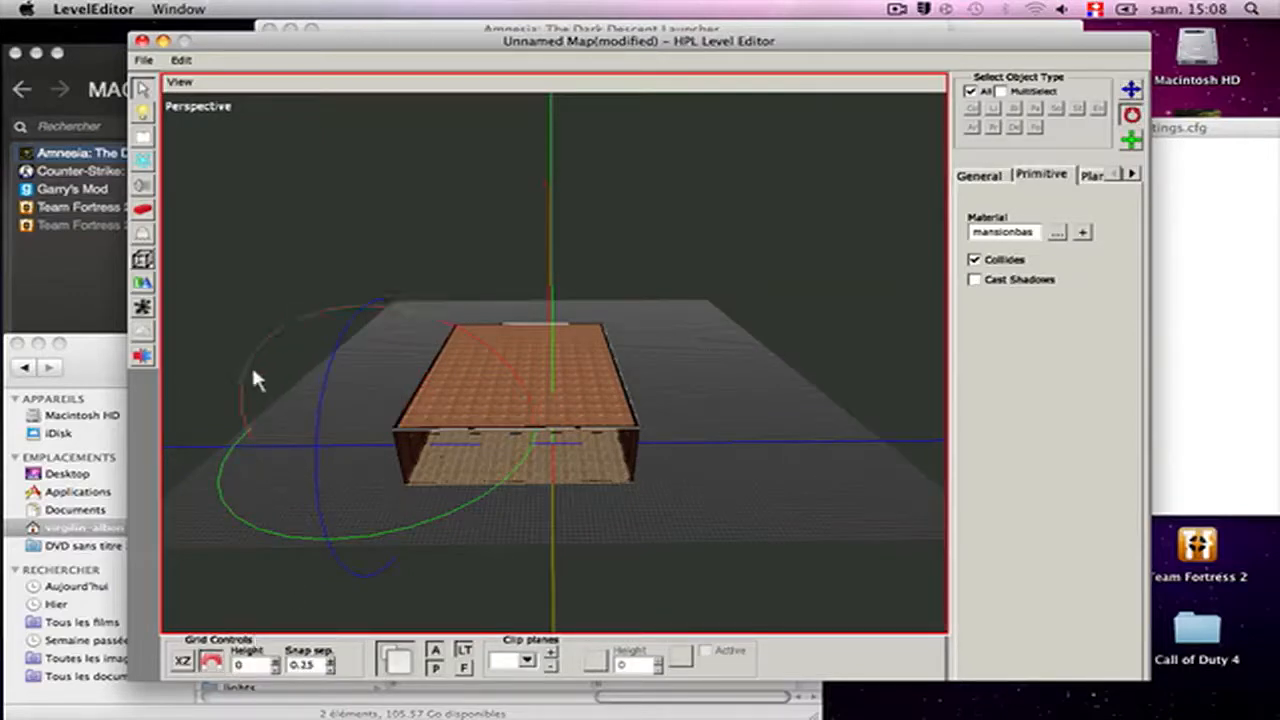
{"action": "left_click_drag", "start_coordinate": [239, 377], "coordinate": [505, 373]}
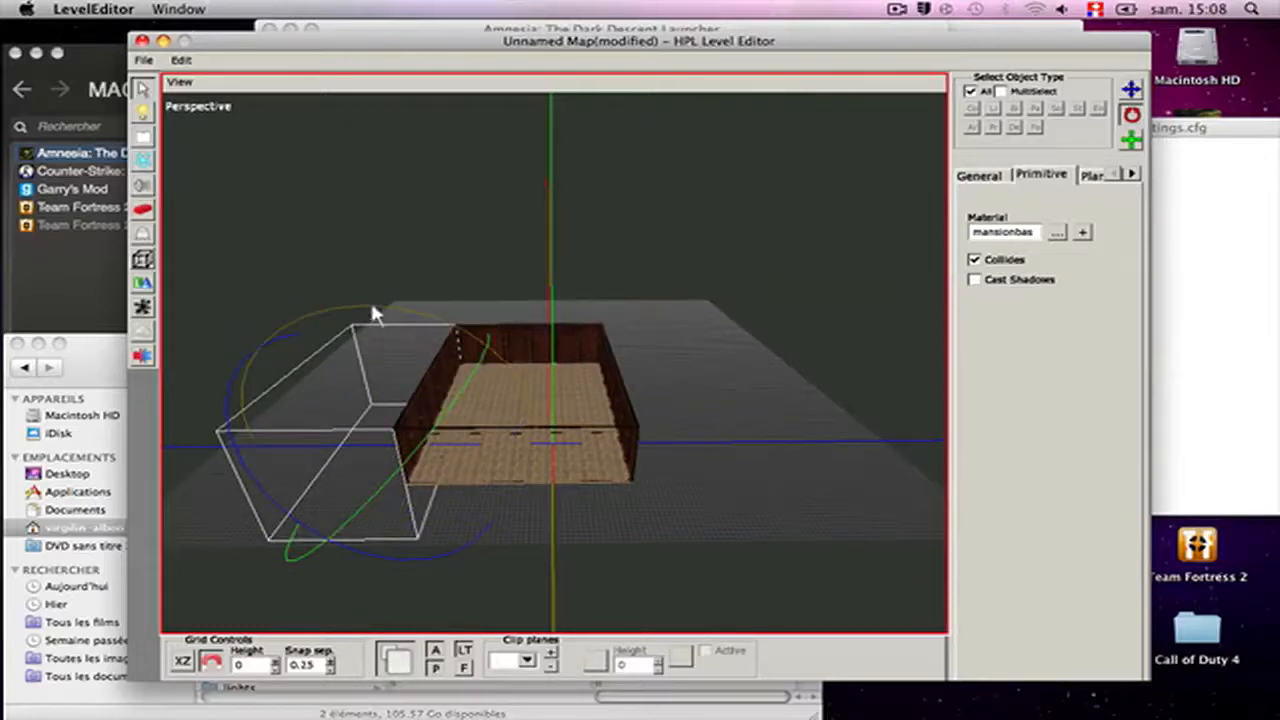
{"action": "left_click_drag", "start_coordinate": [366, 306], "coordinate": [457, 306]}
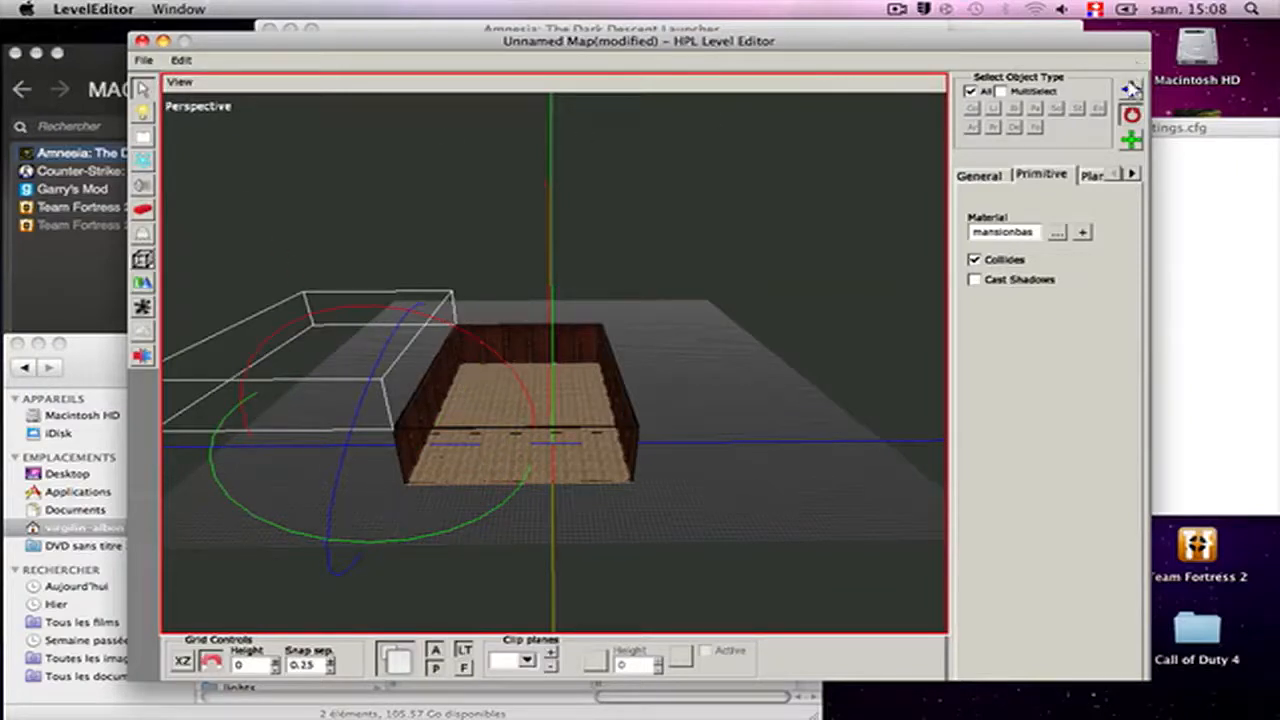
- Move the flipped ceiling plane along the Z axis back over the room
{"action": "left_click", "coordinate": [1131, 89]}
{"action": "left_click_drag", "start_coordinate": [515, 427], "coordinate": [758, 430]}
{"action": "scroll", "coordinate": [569, 346], "scroll_direction": "up", "scroll_amount": 10}
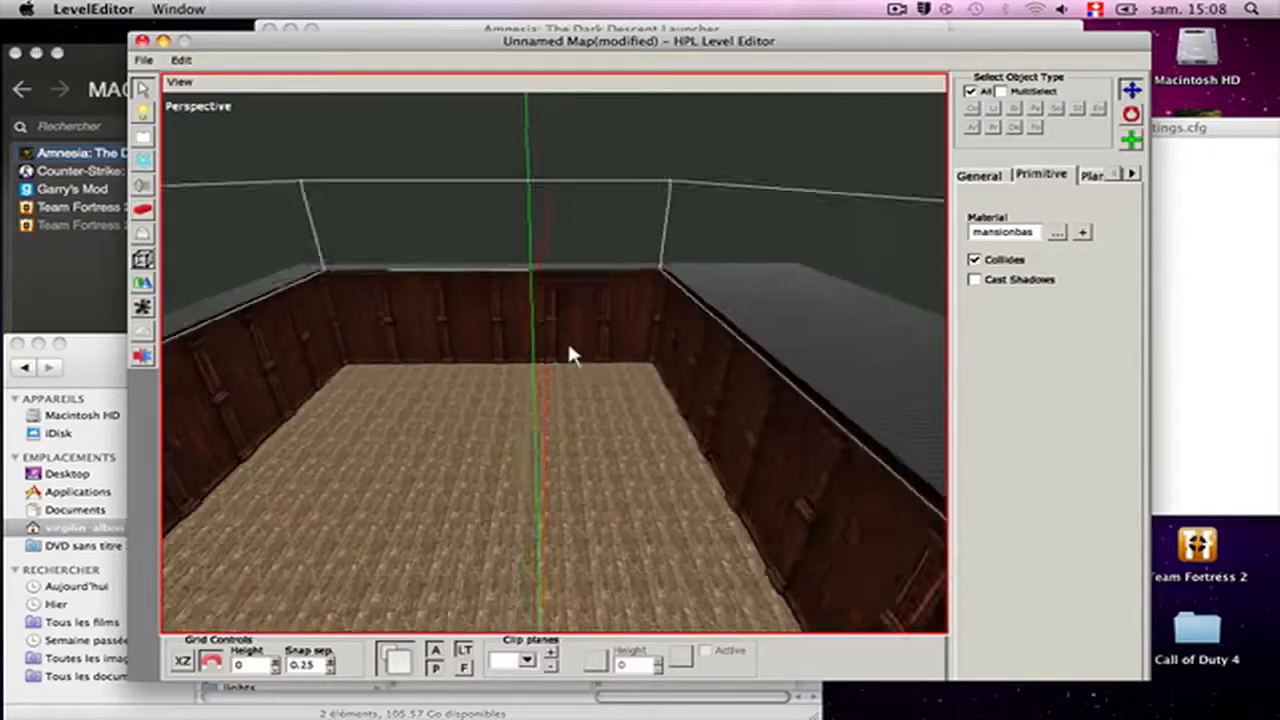
{"action": "scroll", "coordinate": [569, 349], "scroll_direction": "down", "scroll_amount": 10}
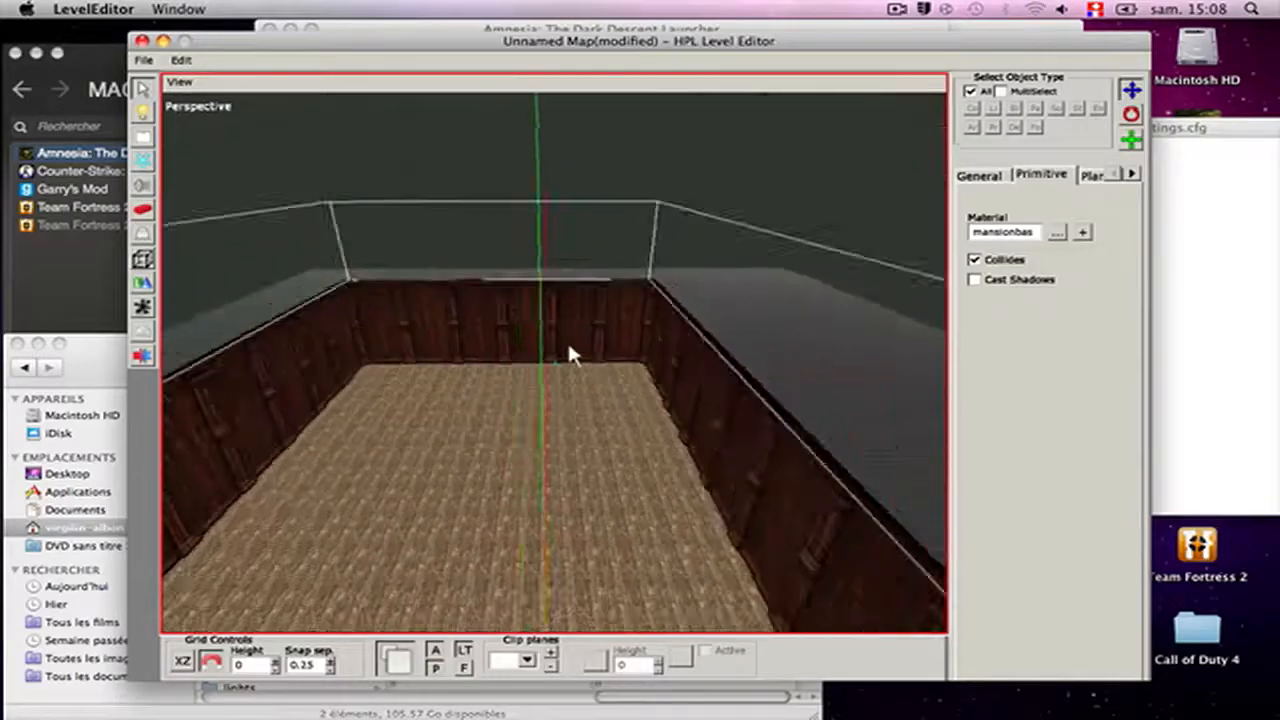
- Fine-tune the ceiling's rotation about X until it lies level on the tops of the walls
{"action": "left_click", "coordinate": [1131, 114]}
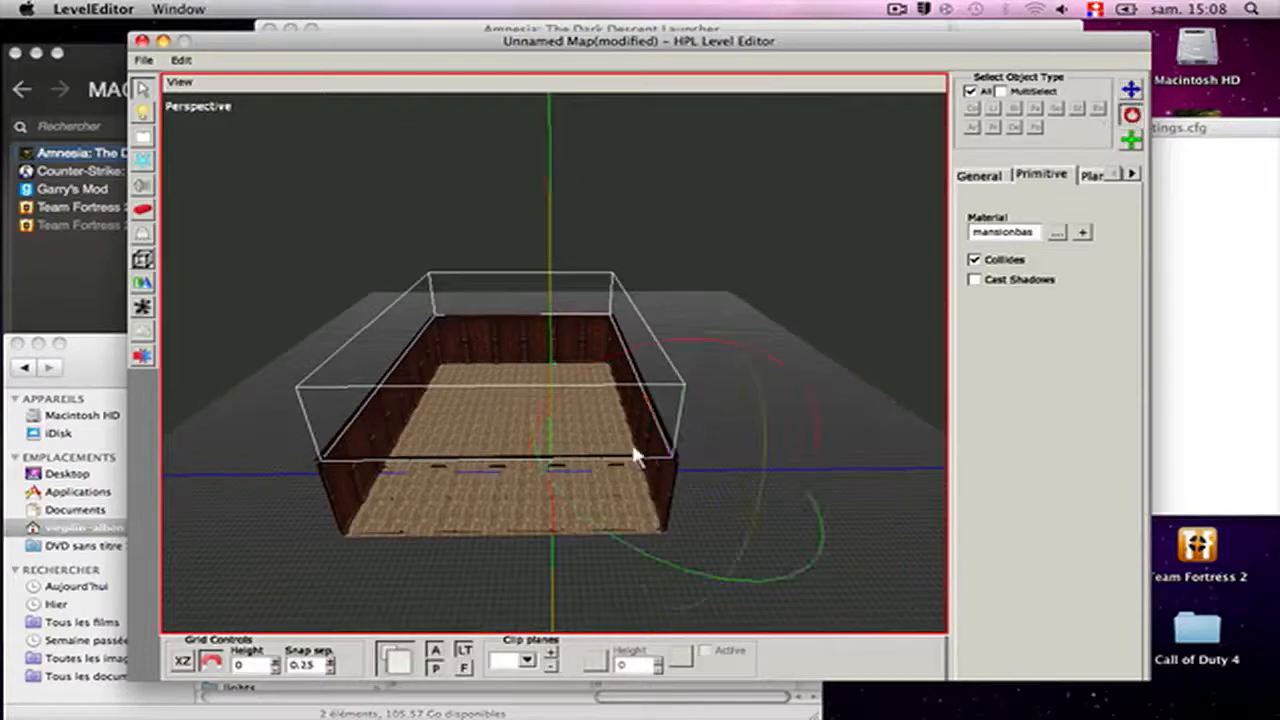
{"action": "left_click_drag", "start_coordinate": [572, 374], "coordinate": [562, 383]}
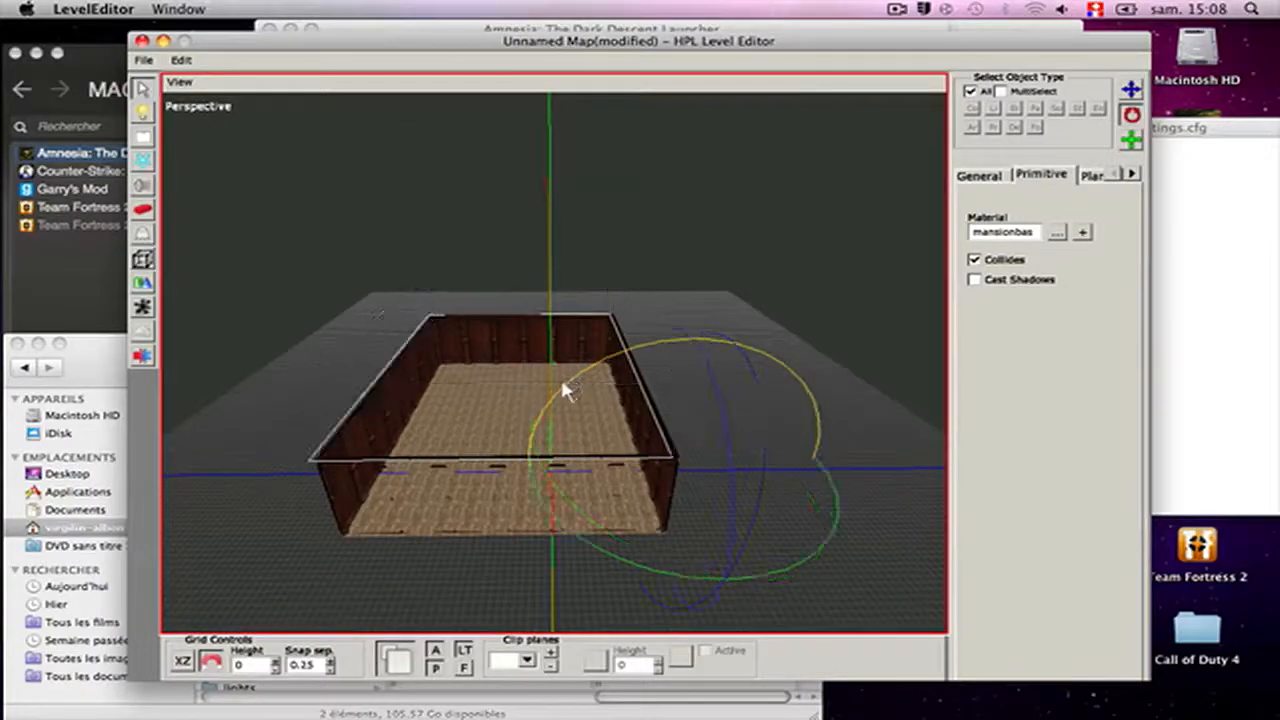
{"action": "scroll", "coordinate": [495, 366], "scroll_direction": "up", "scroll_amount": 10}
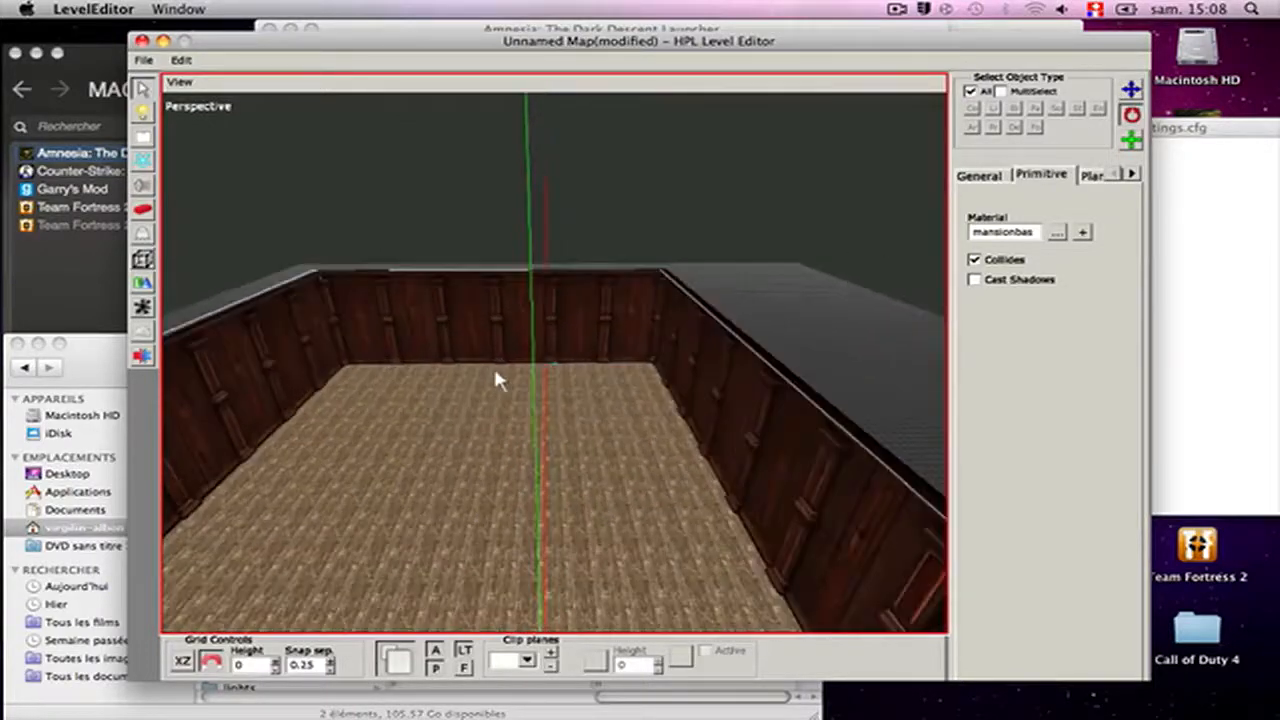
{"action": "scroll", "coordinate": [496, 377], "scroll_direction": "down", "scroll_amount": 3}
- Nudge the levelled ceiling slightly along Z to line its edges up with the walls
{"action": "left_click", "coordinate": [1131, 89]}
{"action": "scroll", "coordinate": [723, 325], "scroll_direction": "down", "scroll_amount": 6}
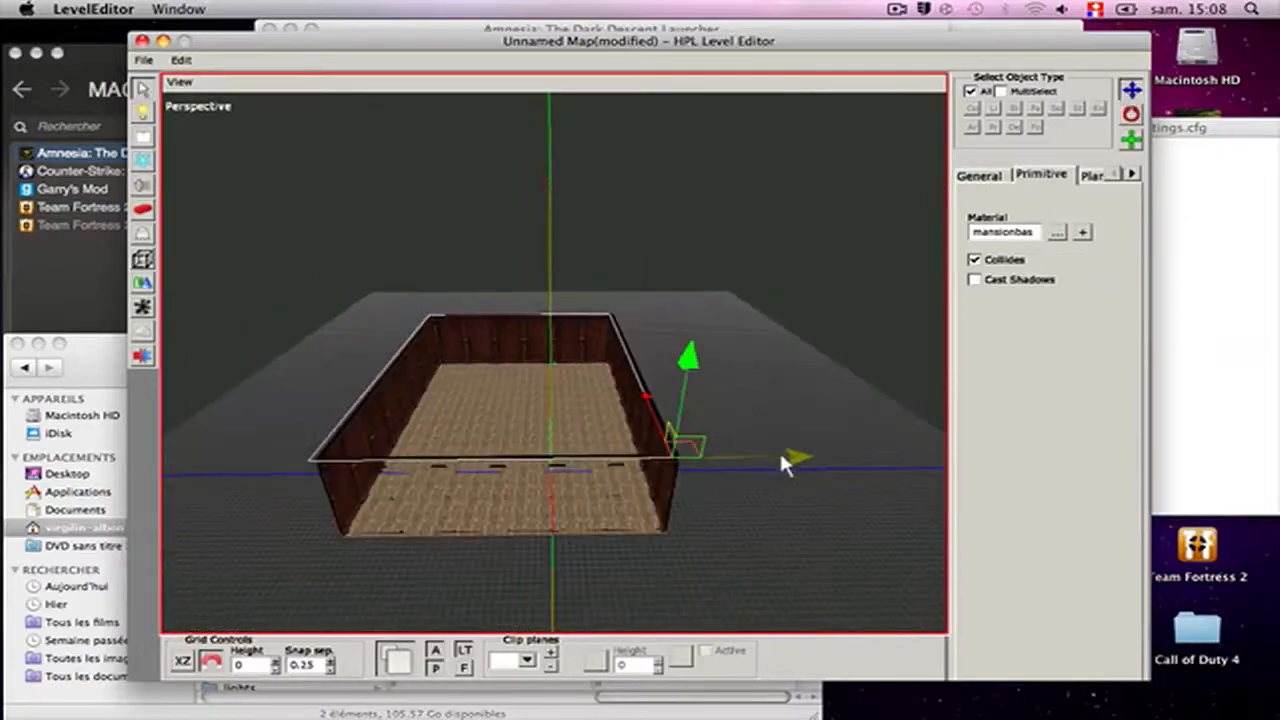
{"action": "left_click_drag", "start_coordinate": [784, 463], "coordinate": [792, 461]}
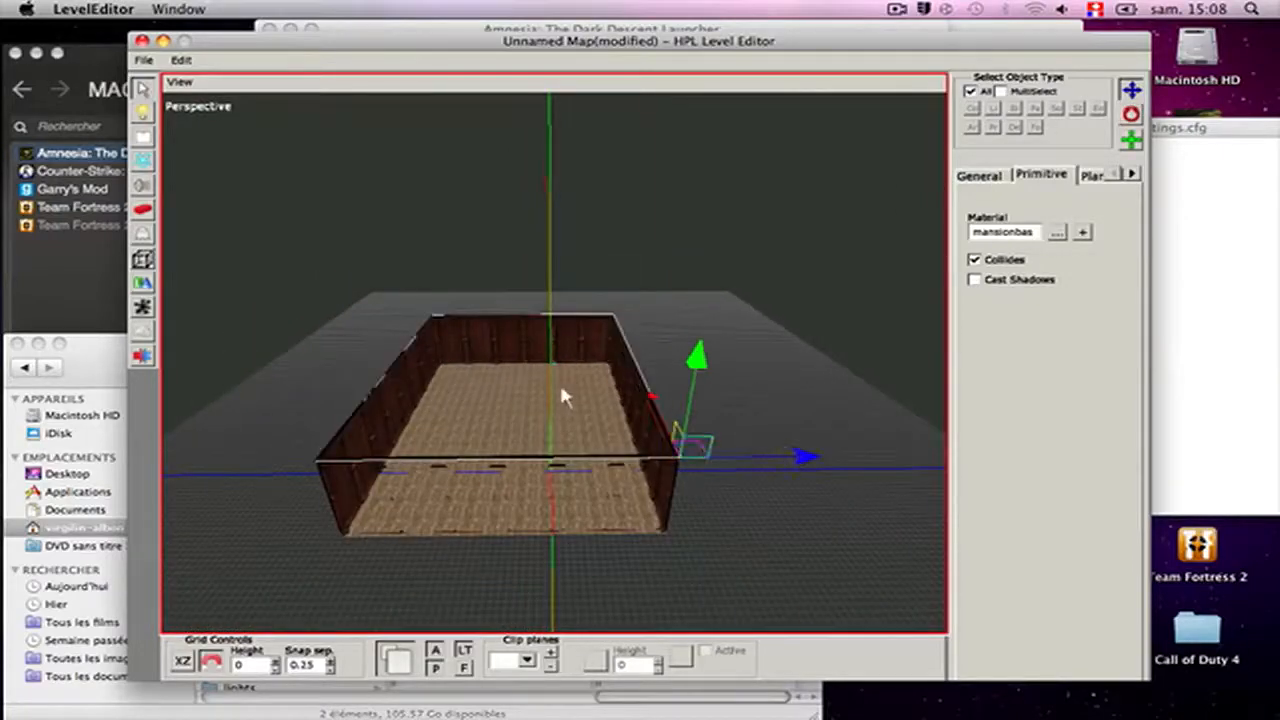
- Place a PlayerStart area on the floor inside the room, near the far corner
{"action": "scroll", "coordinate": [549, 390], "scroll_direction": "up", "scroll_amount": 10}
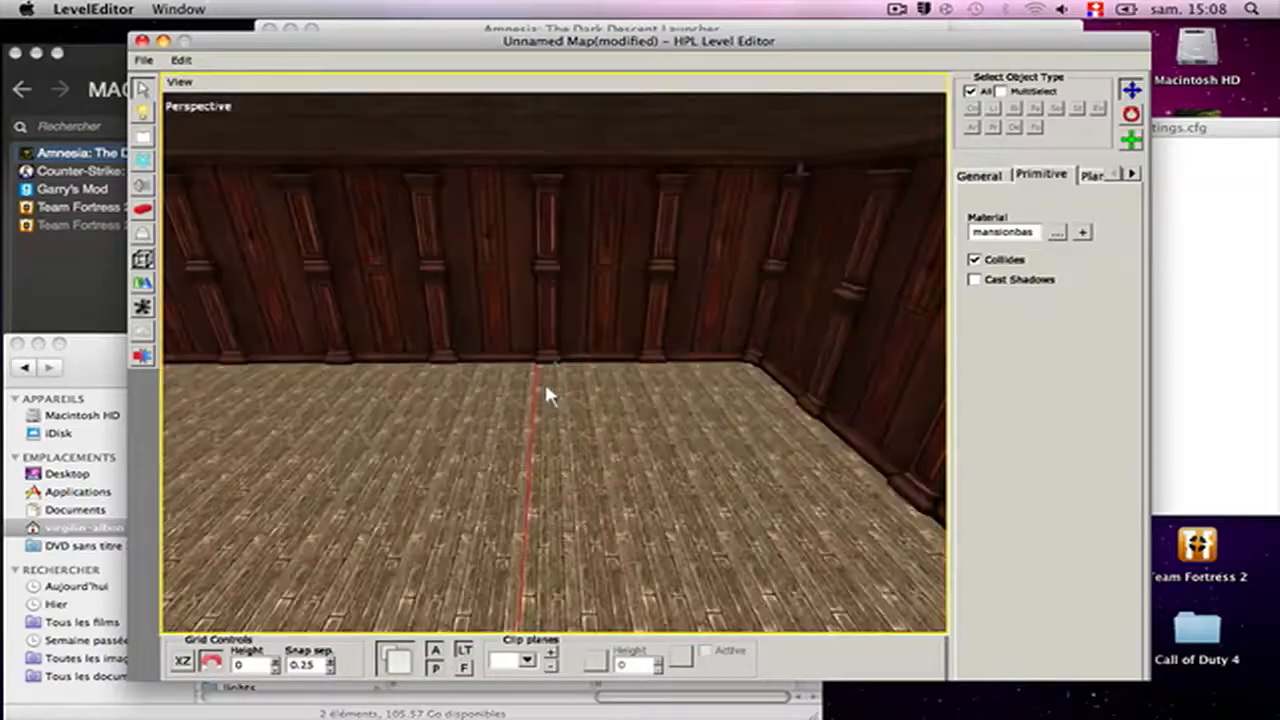
{"action": "middle_click_drag", "start_coordinate": [546, 386], "coordinate": [421, 306]}
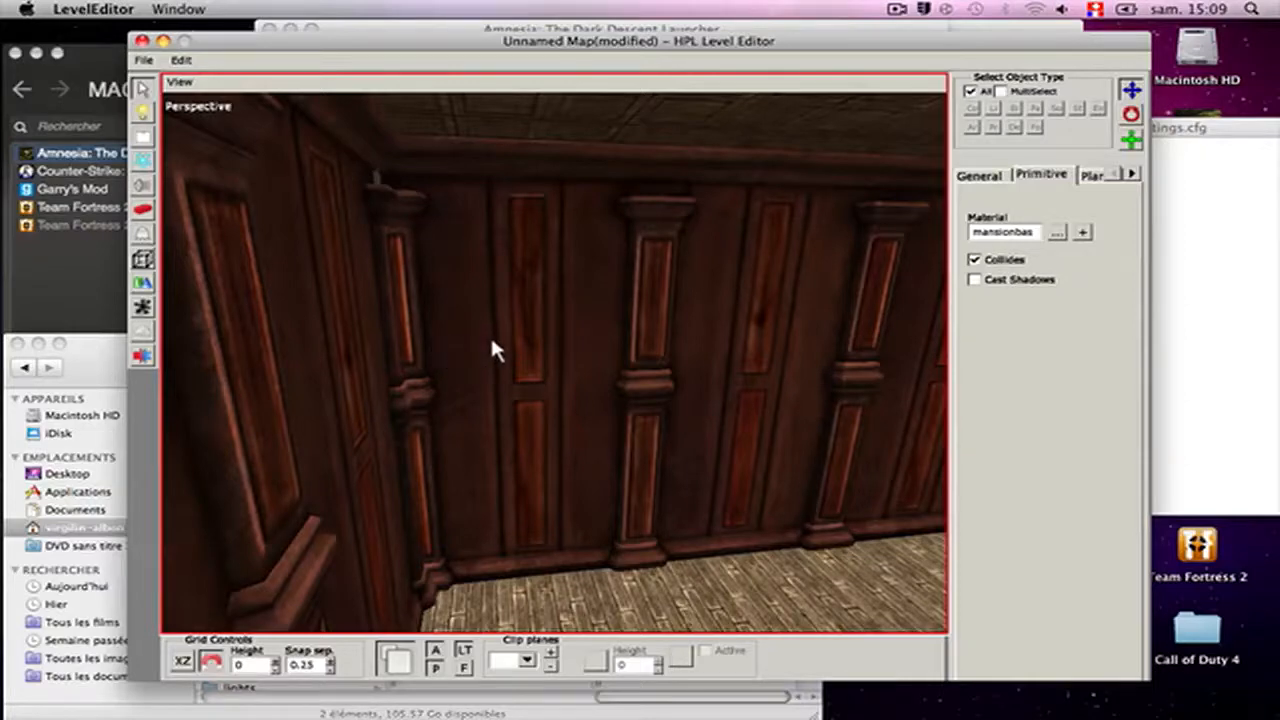
{"action": "scroll", "coordinate": [490, 337], "scroll_direction": "down", "scroll_amount": 5}
{"action": "scroll", "coordinate": [554, 345], "scroll_direction": "up", "scroll_amount": 5}
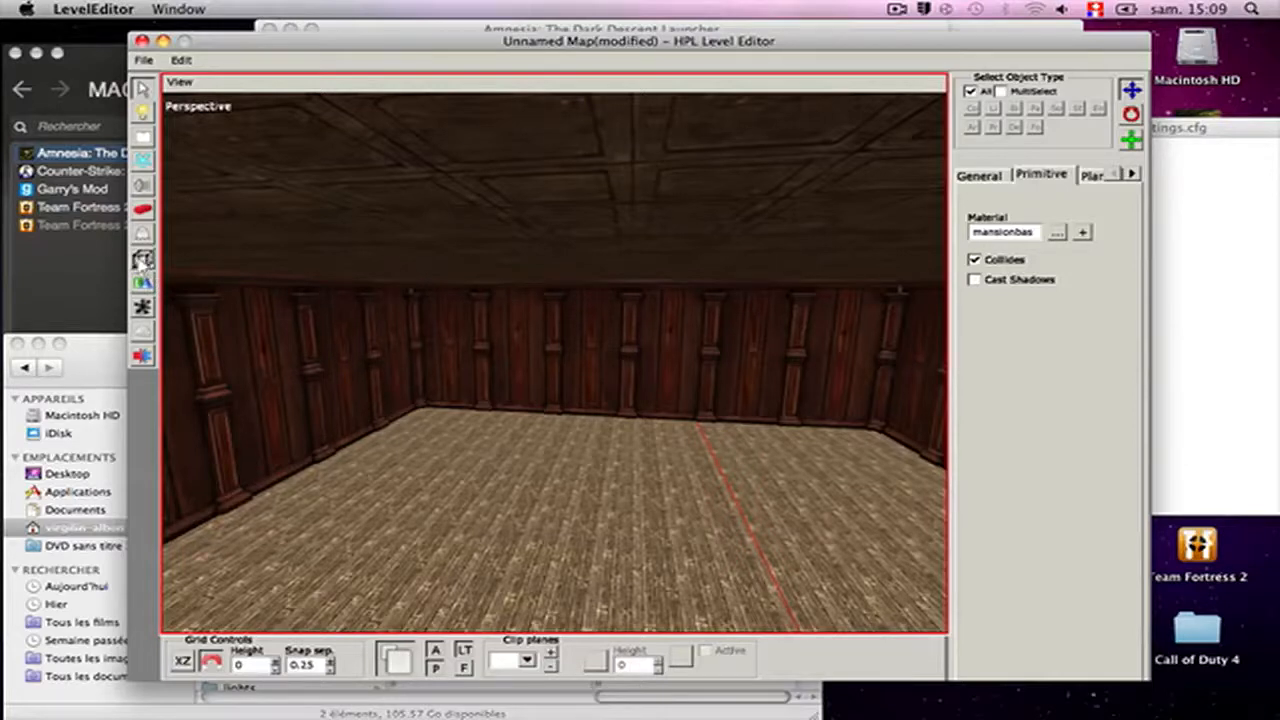
{"action": "left_click", "coordinate": [143, 261]}
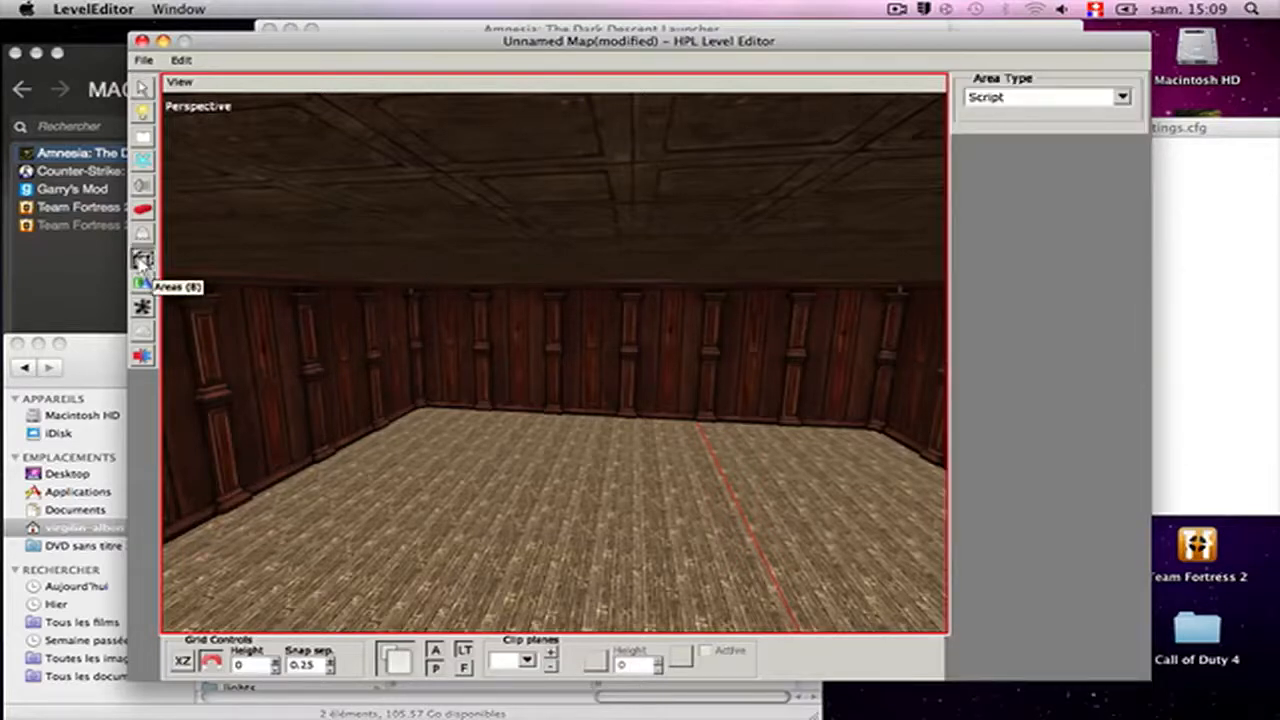
{"action": "left_click", "coordinate": [1123, 98]}
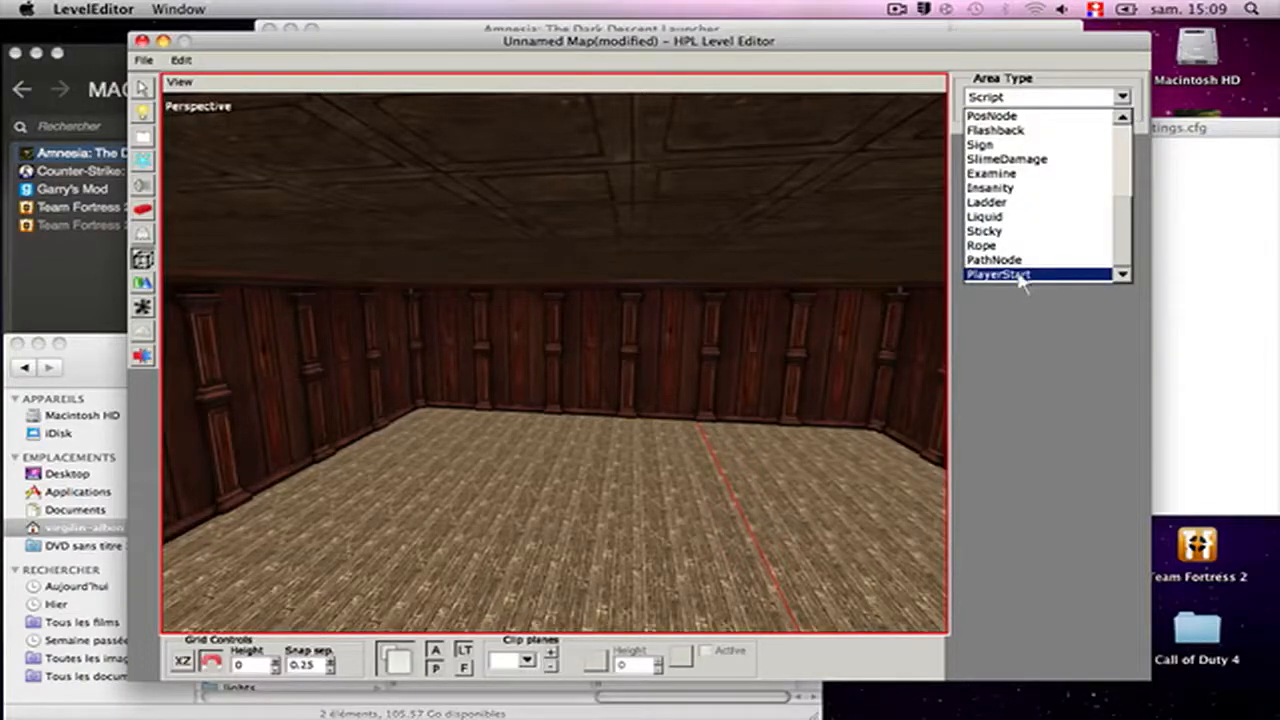
{"action": "left_click", "coordinate": [1027, 278]}
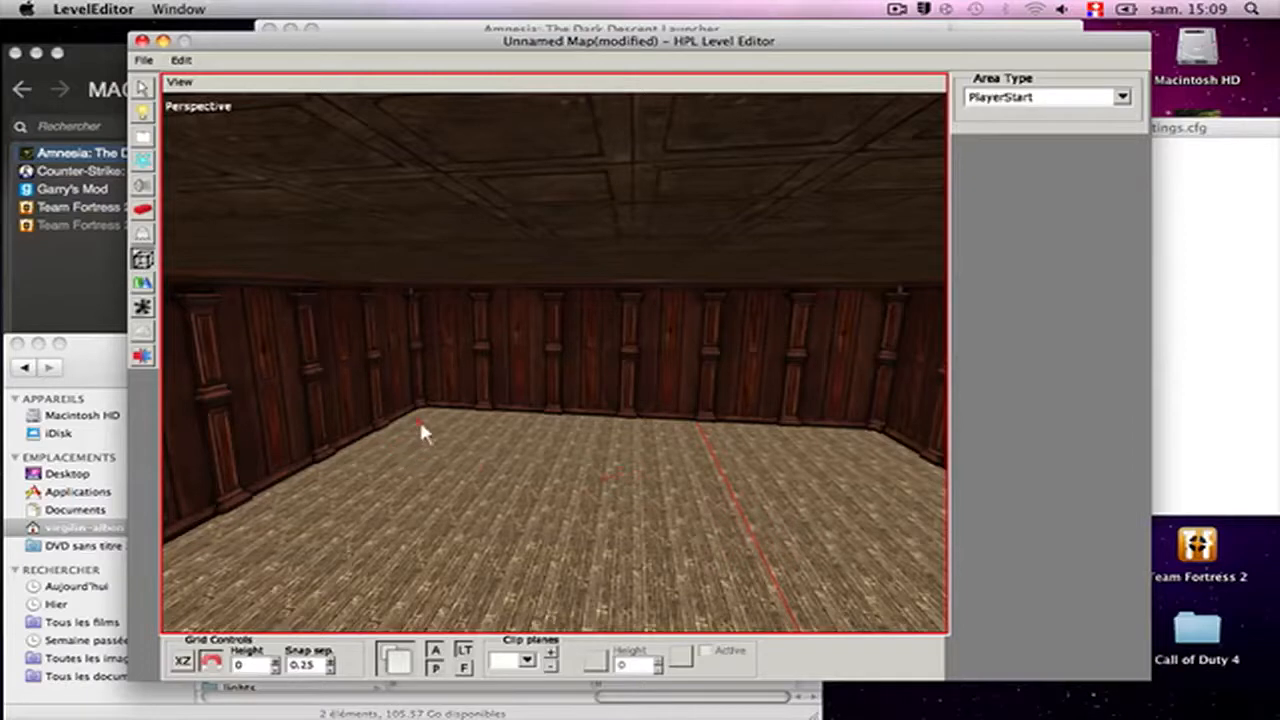
{"action": "left_click_drag", "start_coordinate": [421, 424], "coordinate": [464, 460]}
{"action": "left_click", "coordinate": [437, 337]}
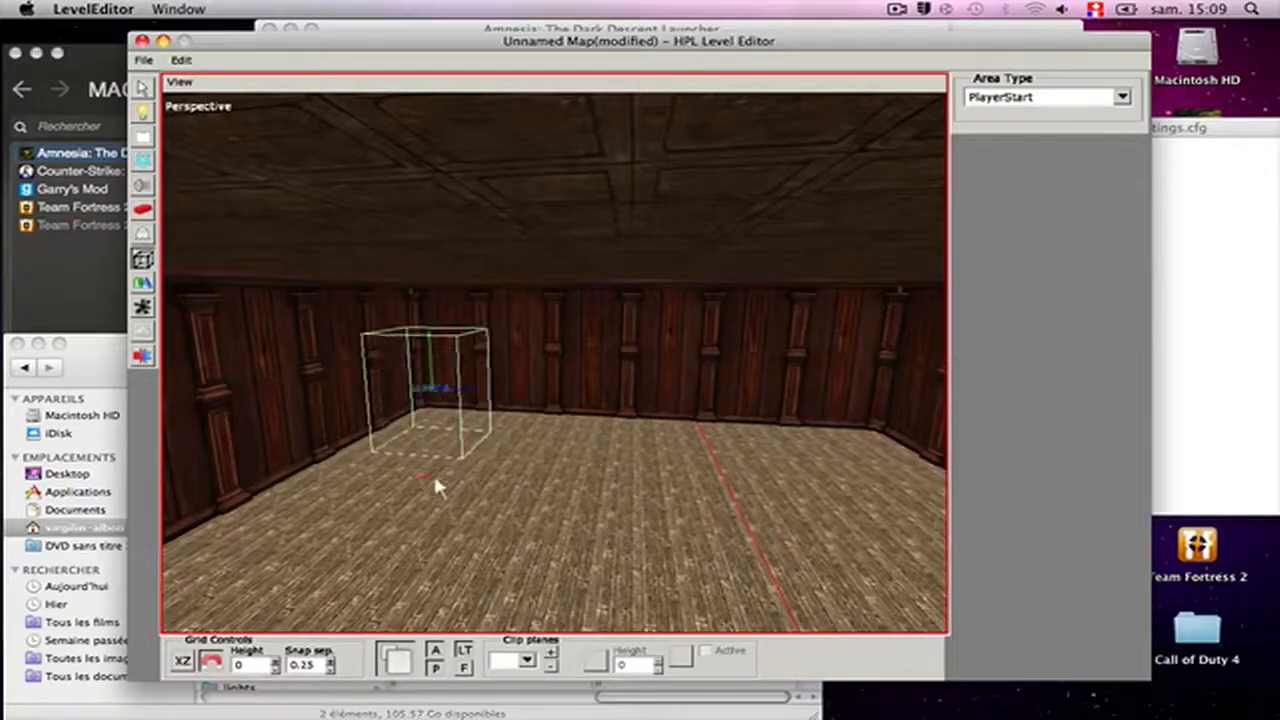
{"action": "scroll", "coordinate": [432, 487], "scroll_direction": "up", "scroll_amount": 5}
{"action": "scroll", "coordinate": [432, 487], "scroll_direction": "down", "scroll_amount": 4}
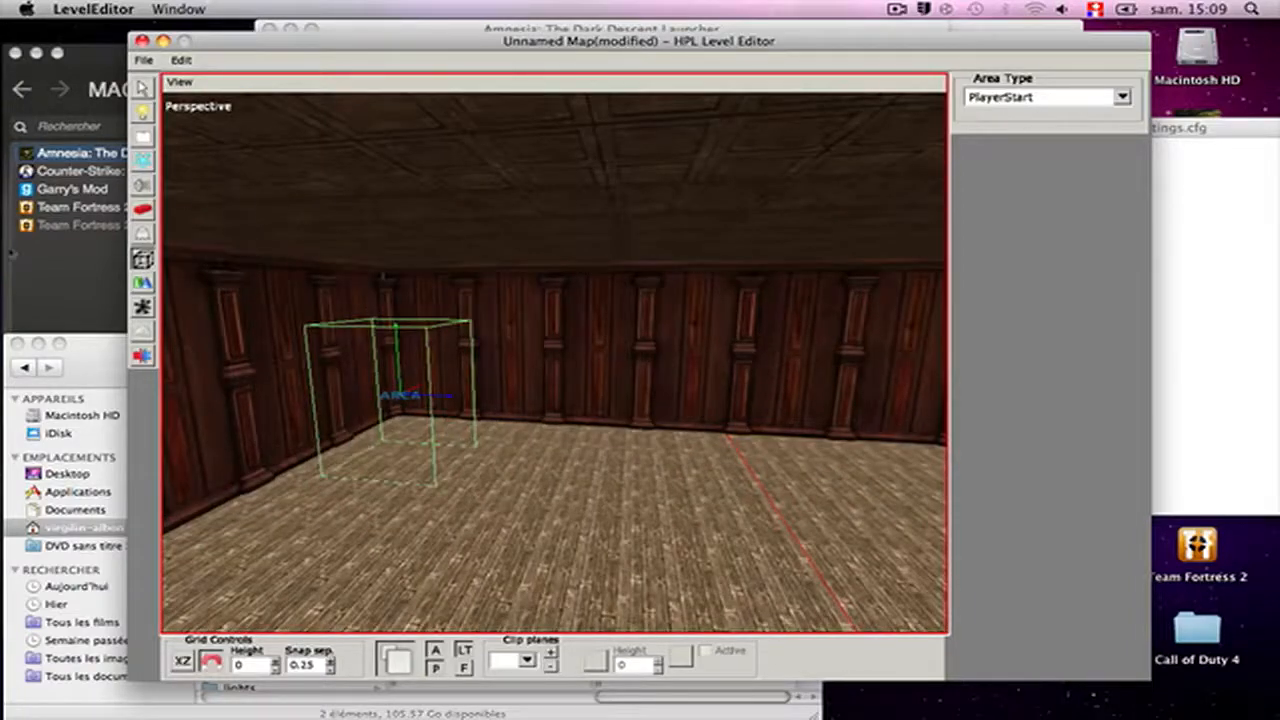
- Rotate the PlayerStart area about its vertical axis to change the player's starting direction
{"action": "left_click", "coordinate": [143, 89]}
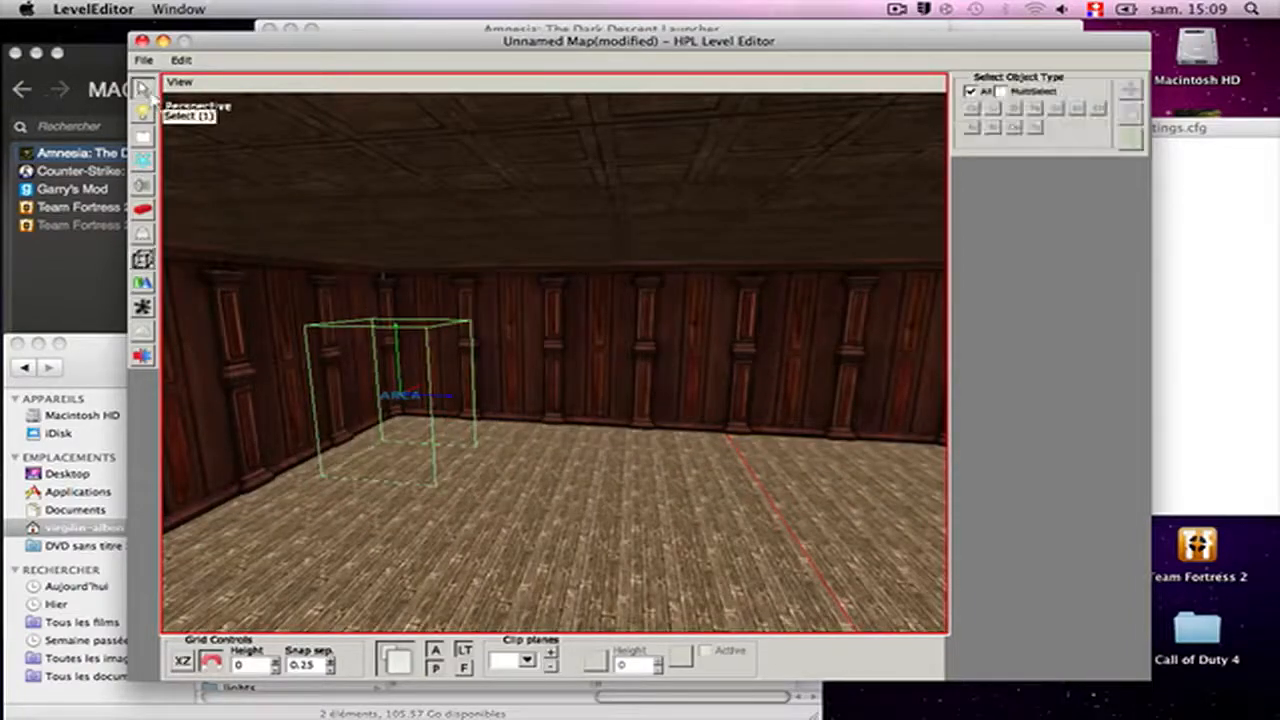
{"action": "left_click", "coordinate": [394, 399]}
{"action": "left_click", "coordinate": [1132, 115]}
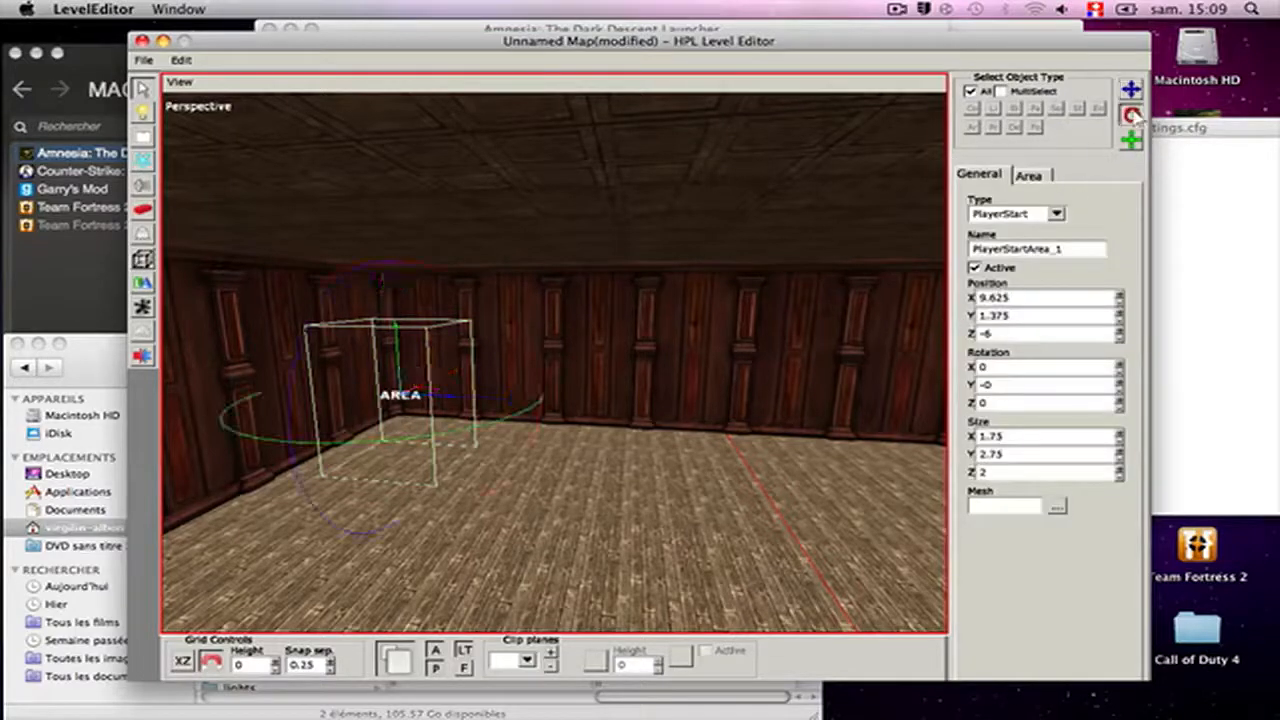
{"action": "left_click_drag", "start_coordinate": [466, 431], "coordinate": [297, 432]}
{"action": "left_click", "coordinate": [377, 512]}
{"action": "scroll", "coordinate": [378, 511], "scroll_direction": "down", "scroll_amount": 3}
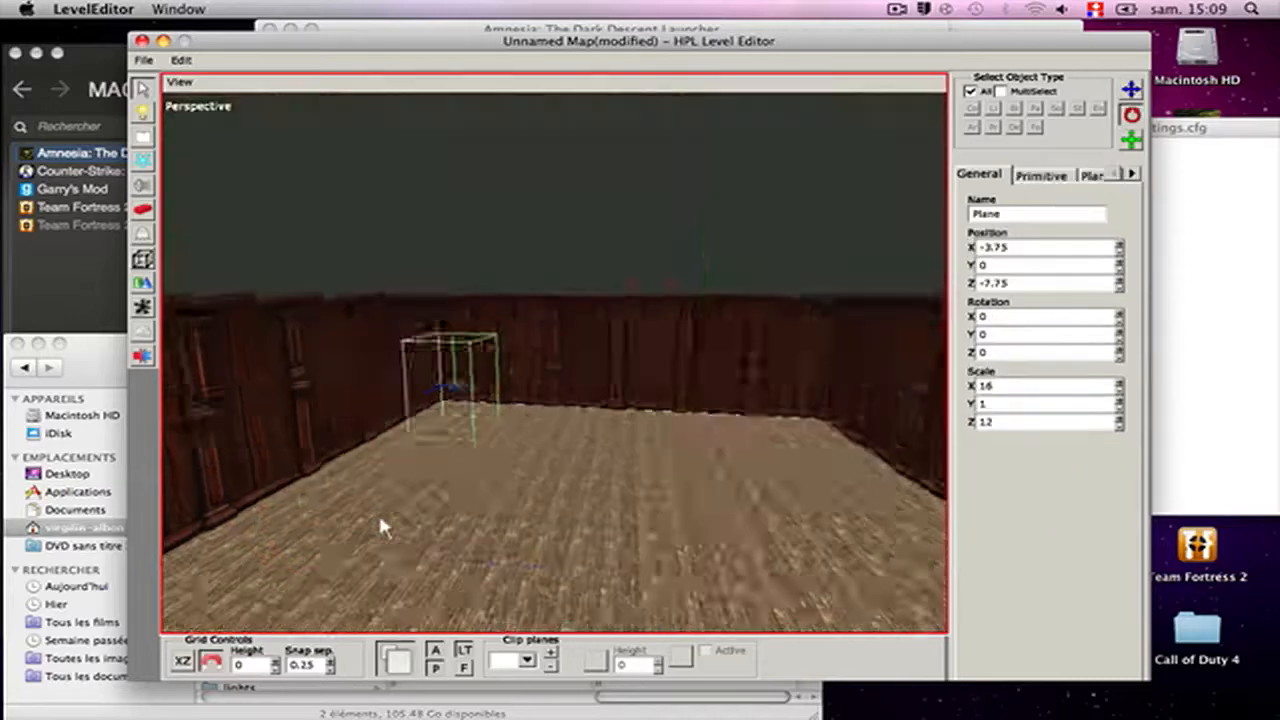
{"action": "scroll", "coordinate": [378, 511], "scroll_direction": "down", "scroll_amount": 5}
{"action": "scroll", "coordinate": [378, 511], "scroll_direction": "up", "scroll_amount": 8}
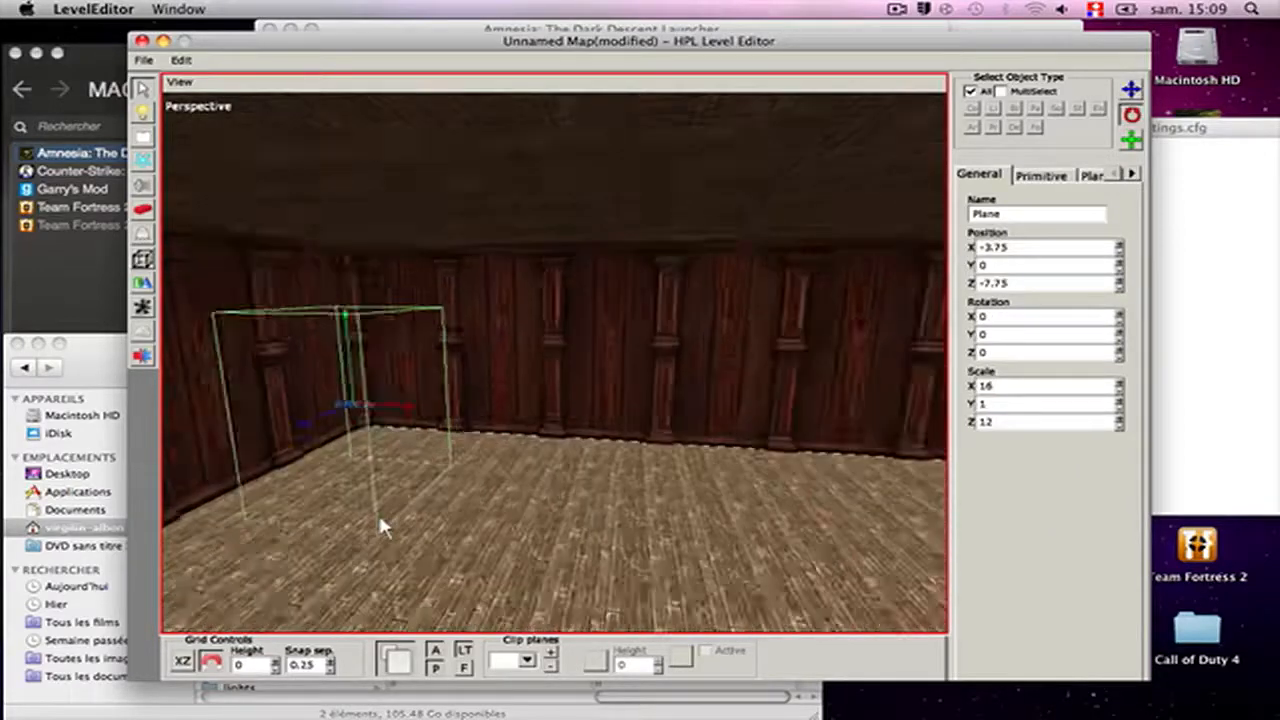
{"action": "scroll", "coordinate": [380, 521], "scroll_direction": "up", "scroll_amount": 2}
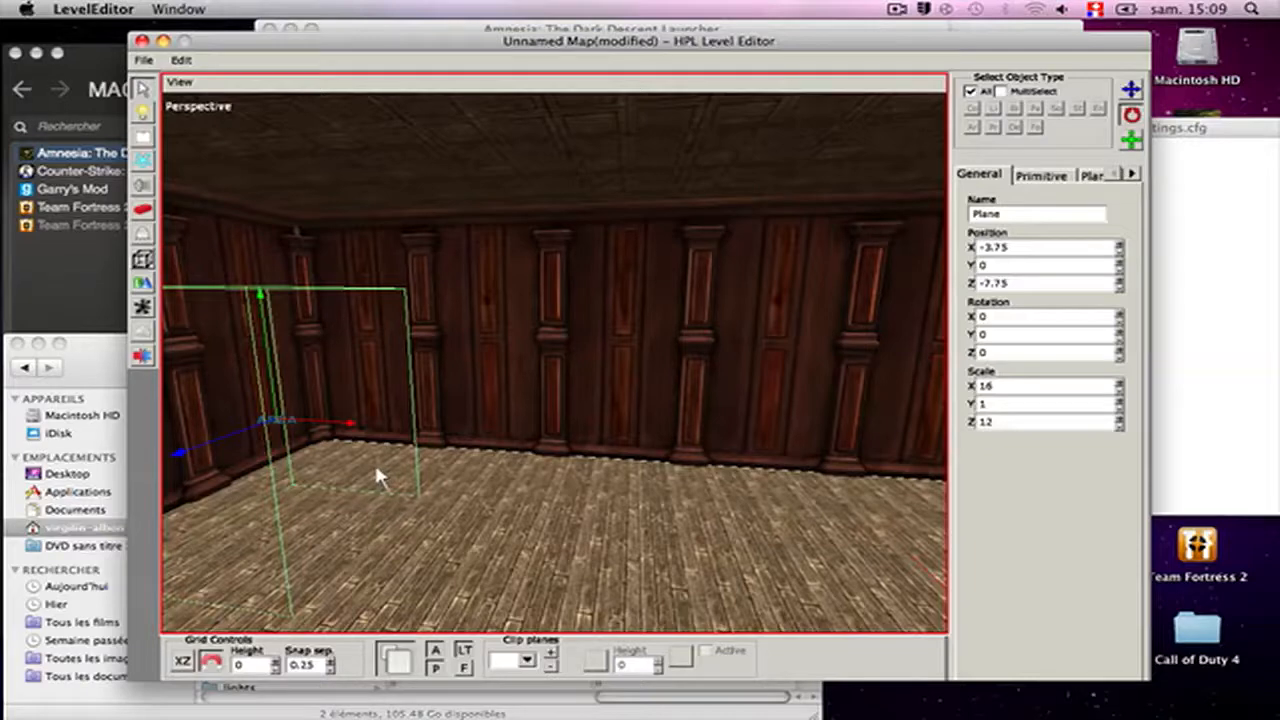
{"action": "scroll", "coordinate": [343, 271], "scroll_direction": "down", "scroll_amount": 5}
{"action": "scroll", "coordinate": [345, 275], "scroll_direction": "up", "scroll_amount": 6}
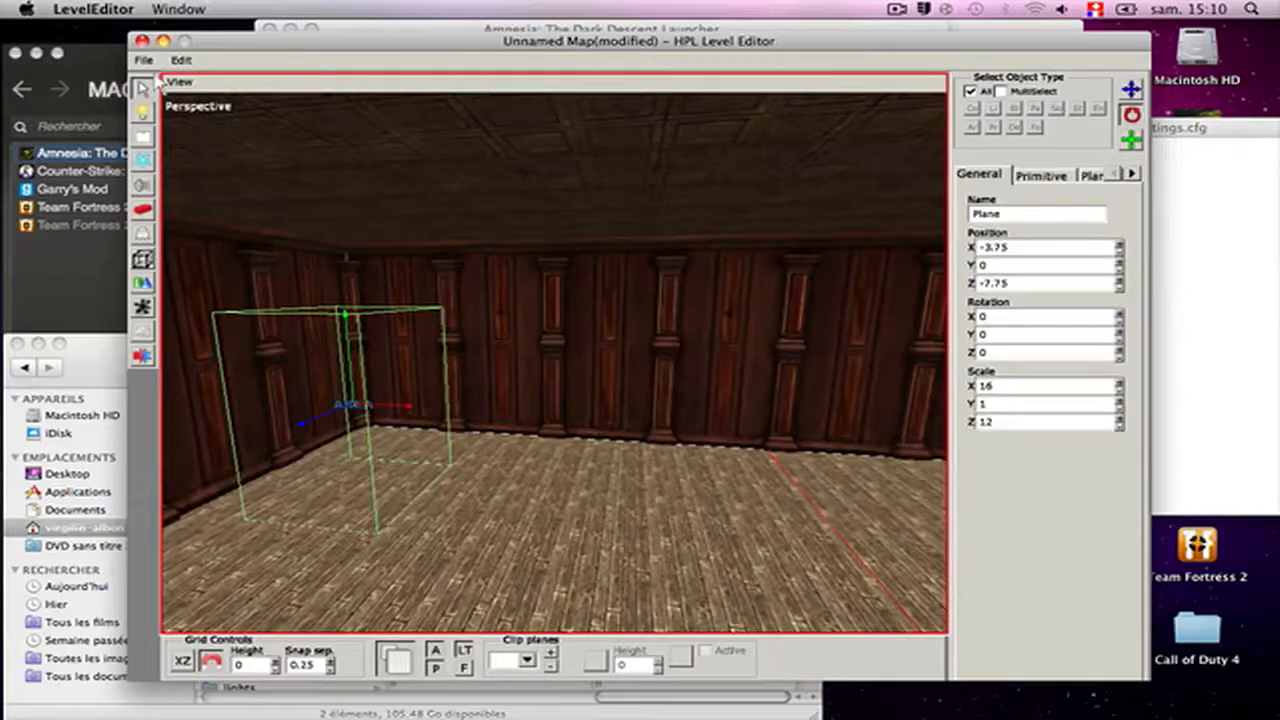
- Switch to Finder and create a folder named Jambon inside custom_stories
{"action": "left_click_drag", "start_coordinate": [263, 48], "coordinate": [890, 268]}
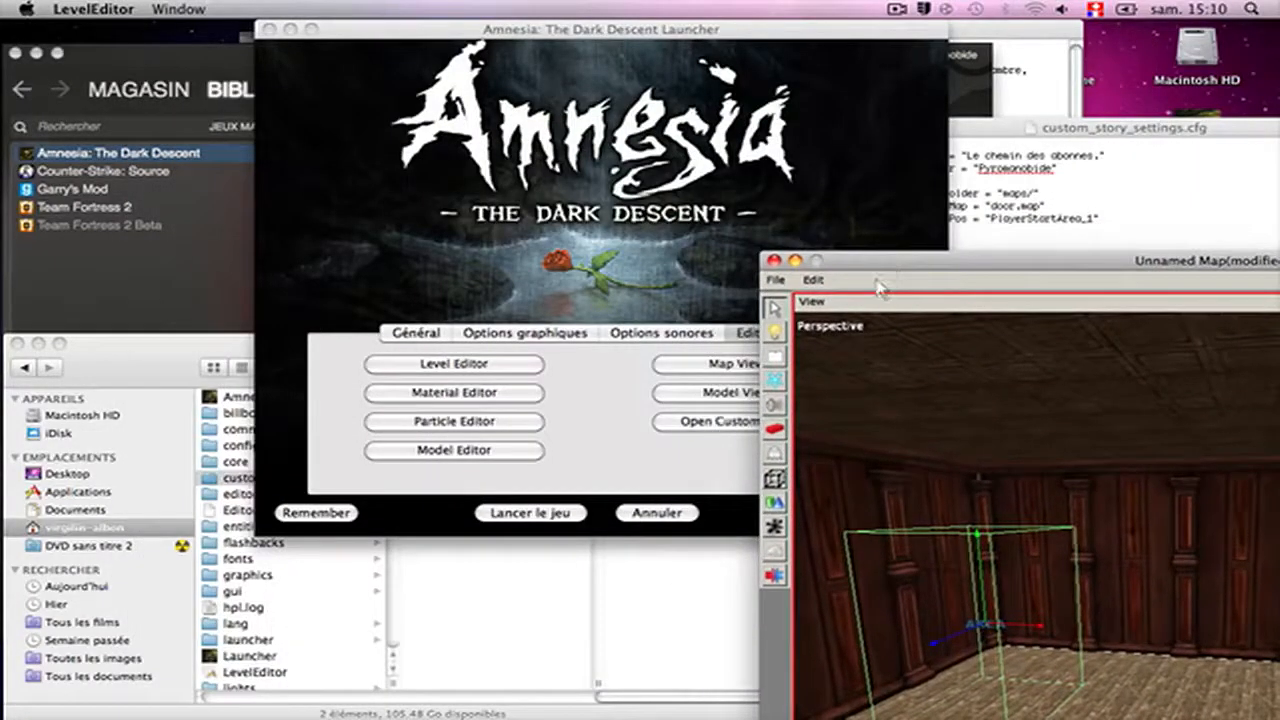
{"action": "left_click", "coordinate": [594, 618]}
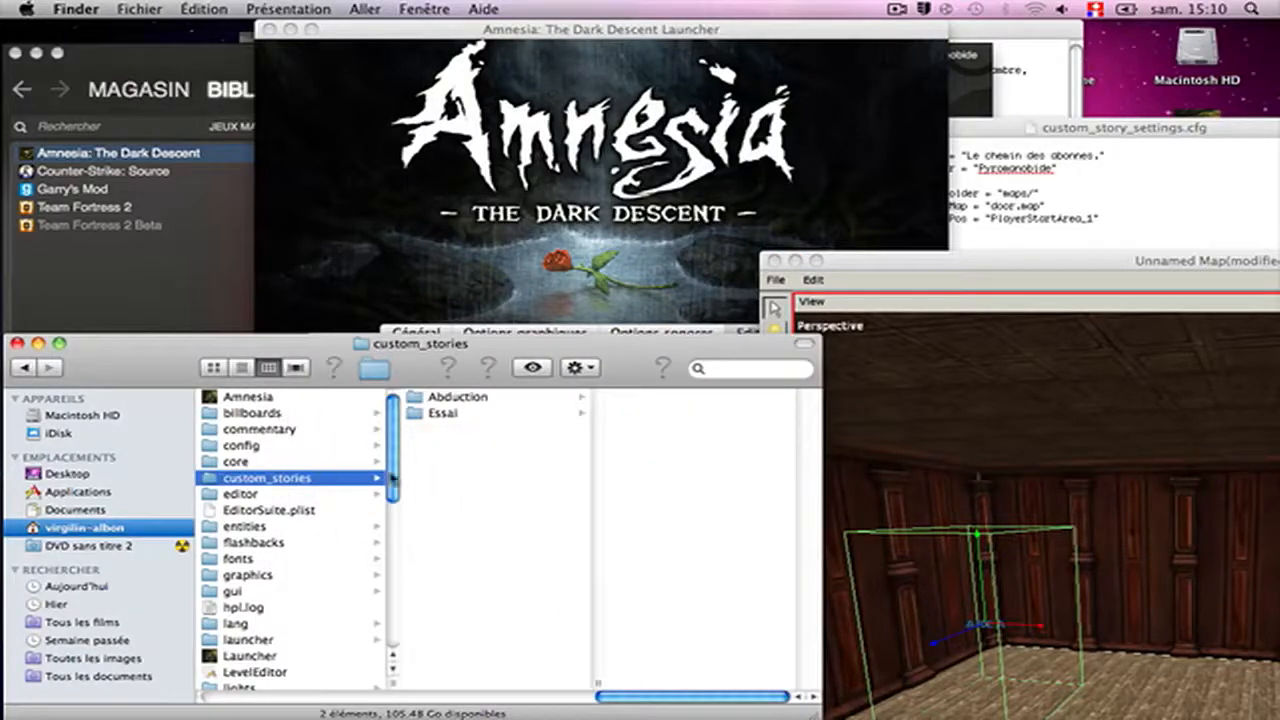
{"action": "right_click", "coordinate": [435, 479]}
{"action": "left_click", "coordinate": [467, 486]}
{"action": "type", "text": "Jambon"}
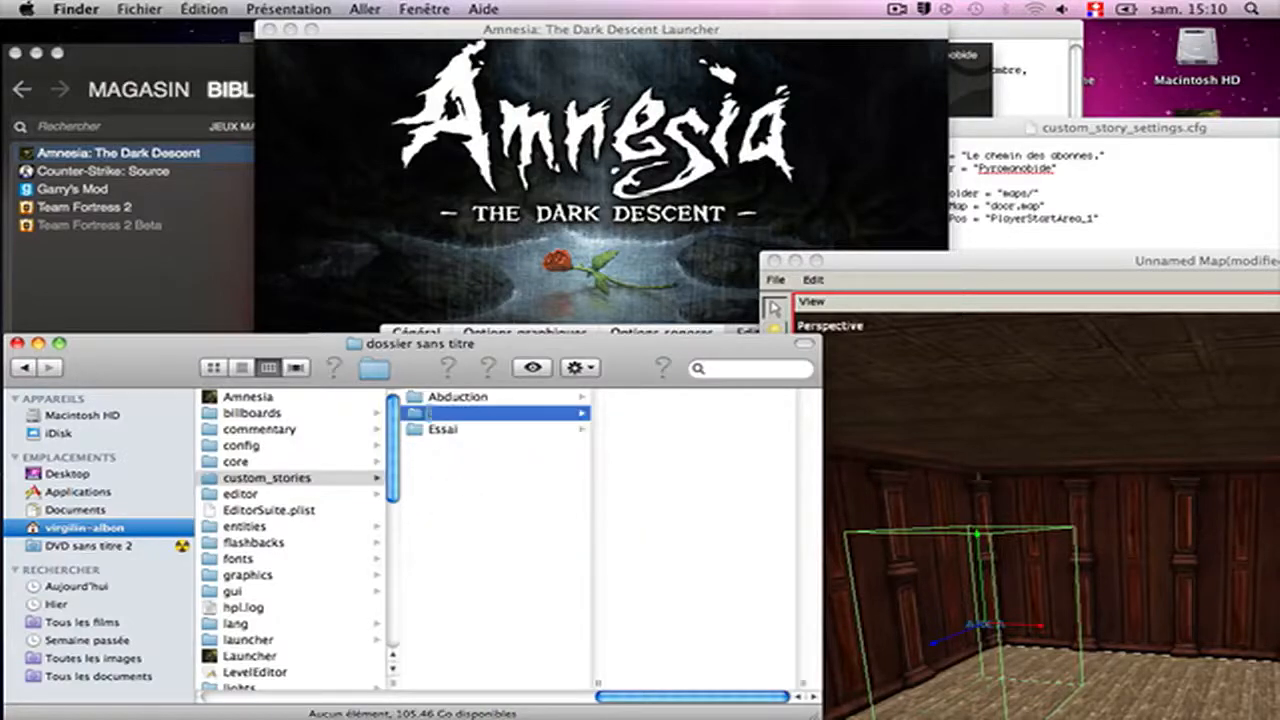
{"action": "key", "text": "Return"}
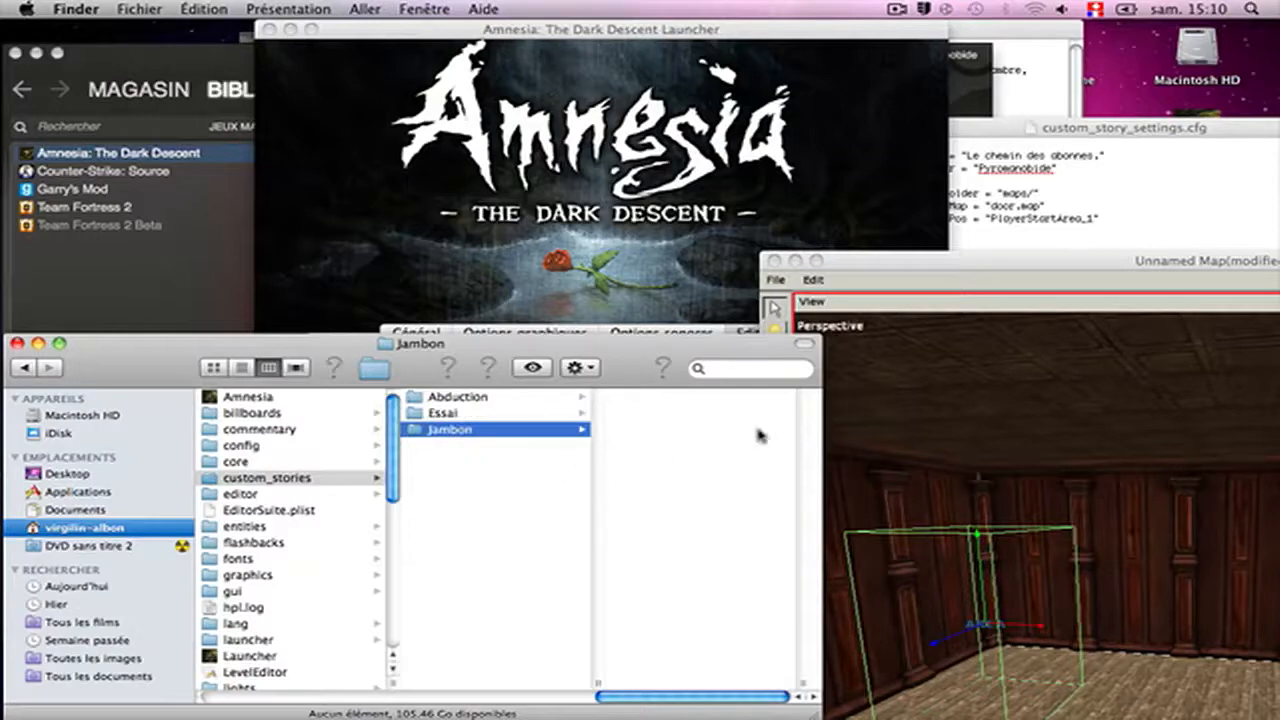
- Create a subfolder named maps inside the Jambon folder
{"action": "left_click", "coordinate": [893, 412]}
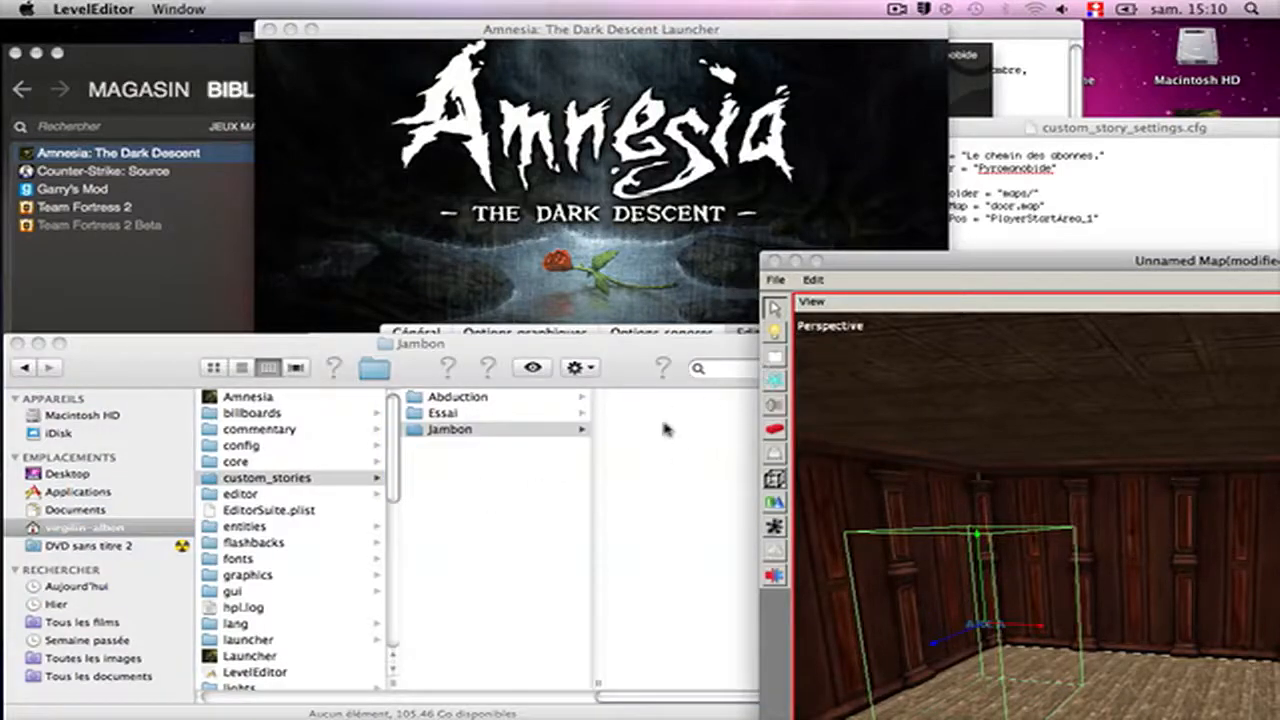
{"action": "left_click", "coordinate": [611, 430]}
{"action": "left_click", "coordinate": [490, 413]}
{"action": "left_click", "coordinate": [490, 430]}
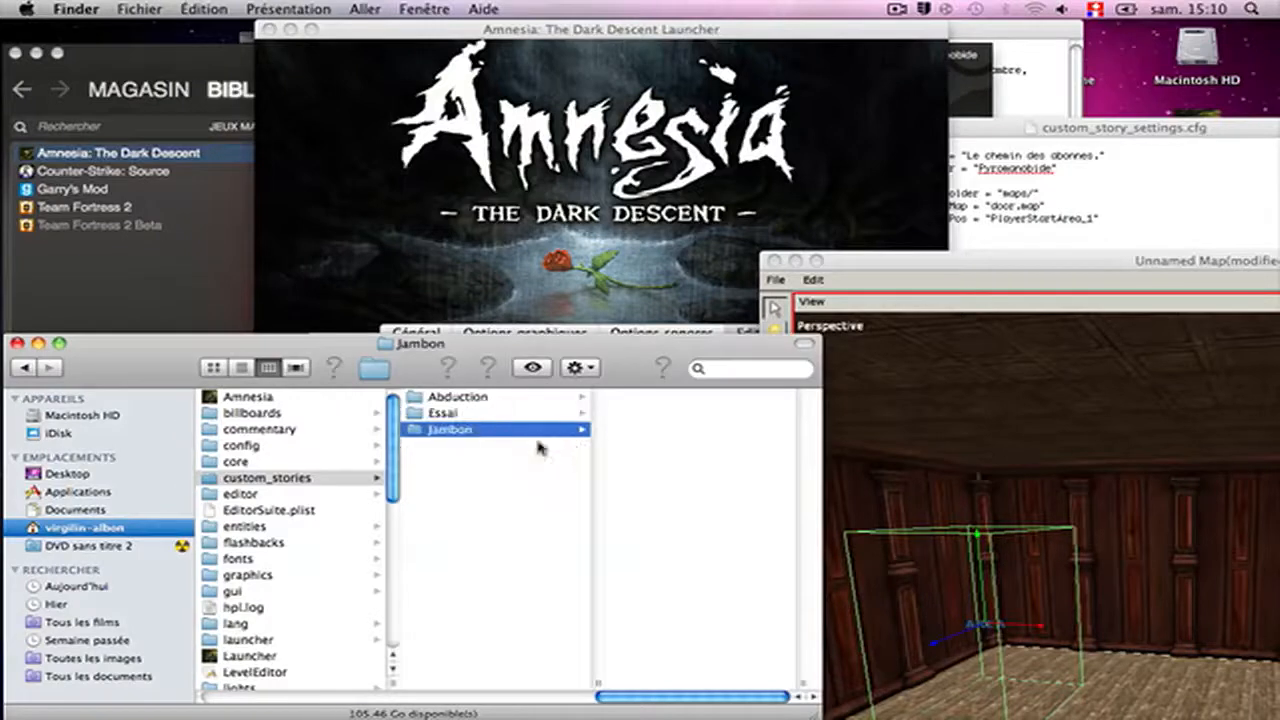
{"action": "right_click", "coordinate": [742, 420]}
{"action": "left_click", "coordinate": [750, 423]}
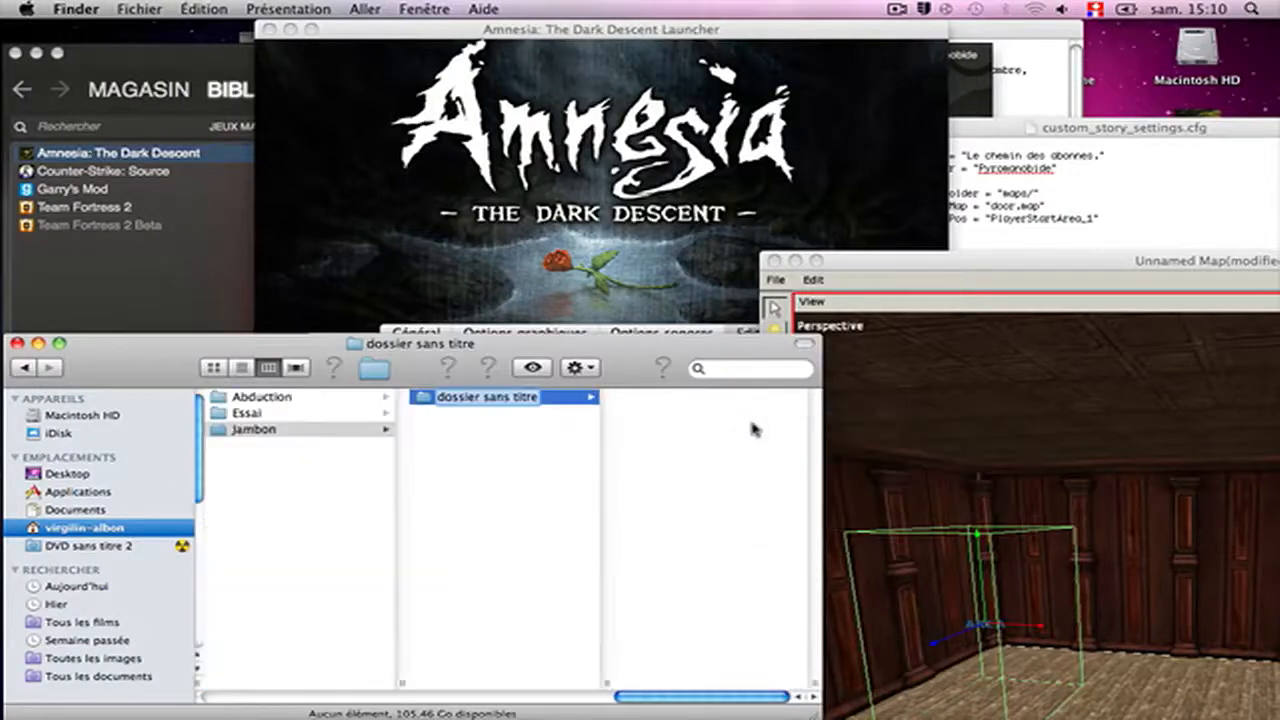
{"action": "type", "text": "maps"}
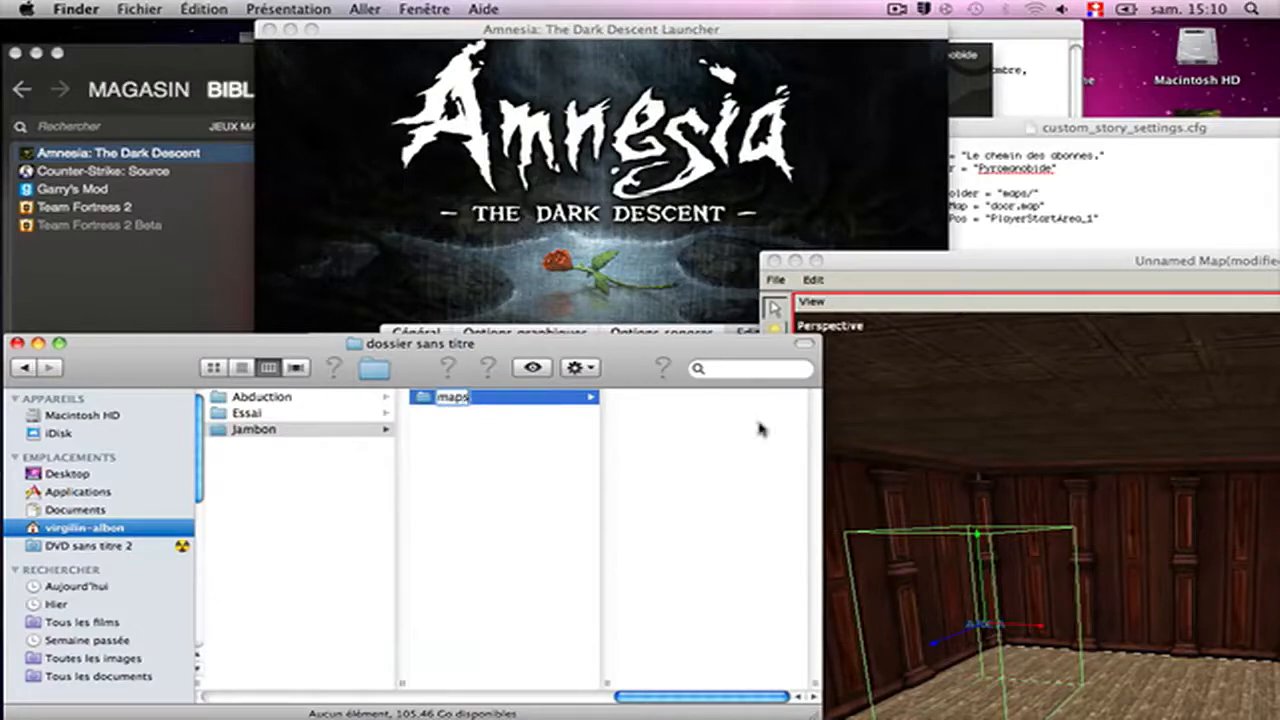
{"action": "key", "text": "Return"}
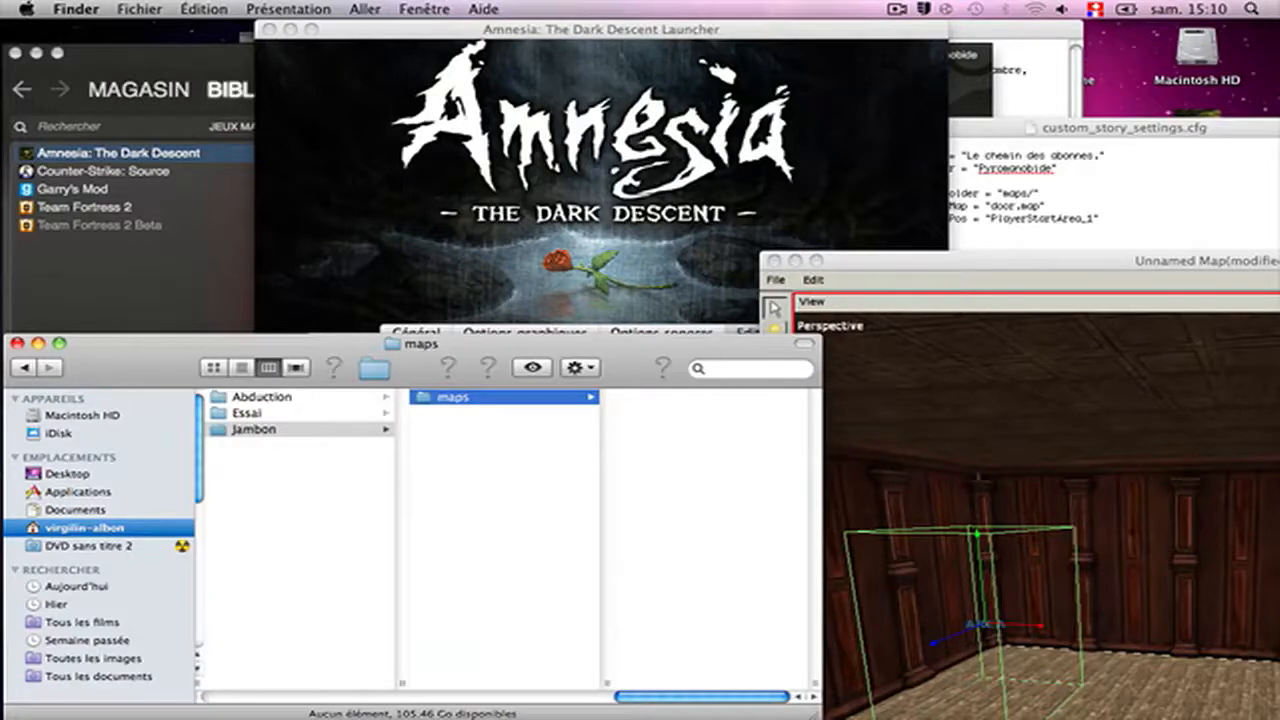
- Switch to the Level Editor, start saving the map under a new name and browse to custom_stories/Jambon/maps
{"action": "left_click", "coordinate": [1026, 372]}
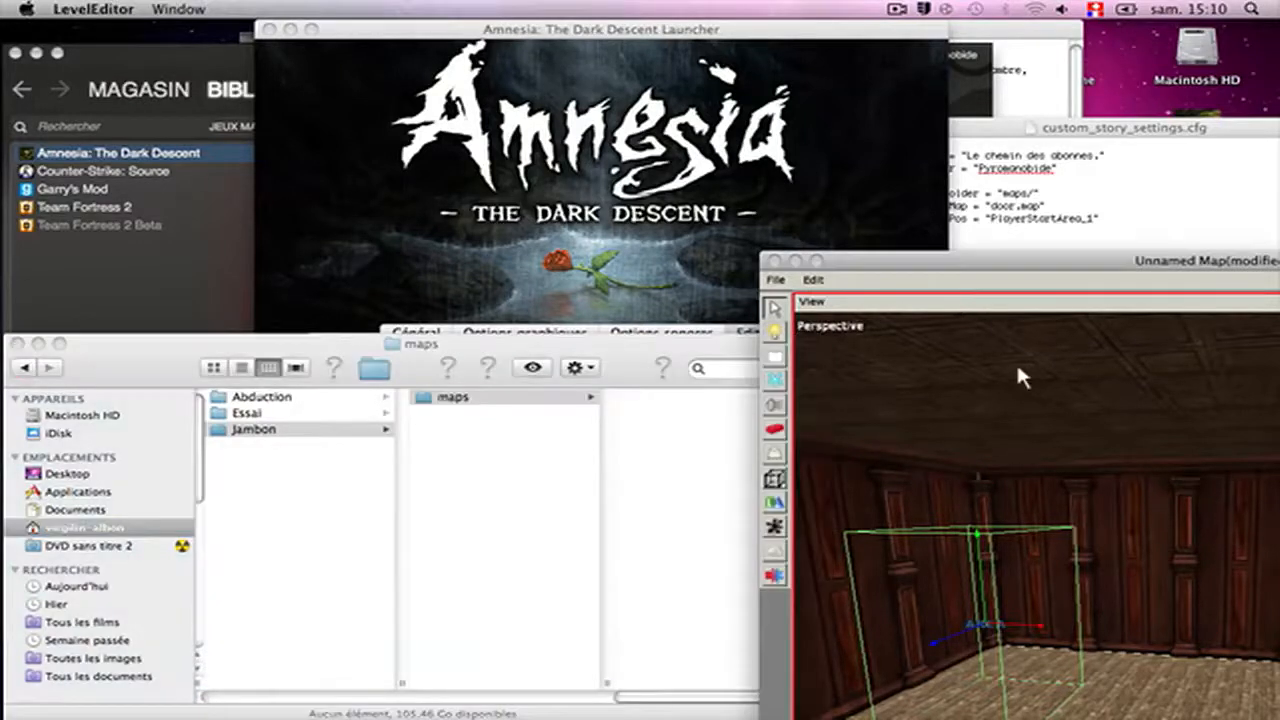
{"action": "left_click", "coordinate": [776, 280]}
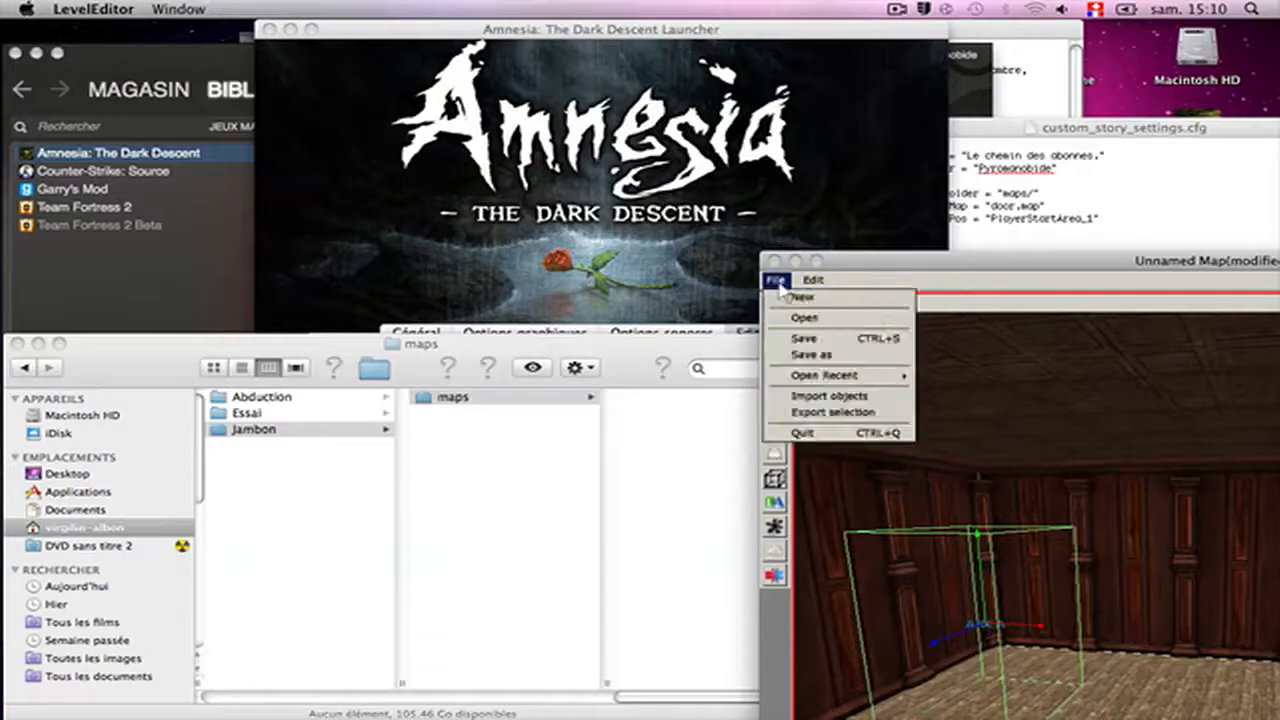
{"action": "left_click", "coordinate": [828, 356]}
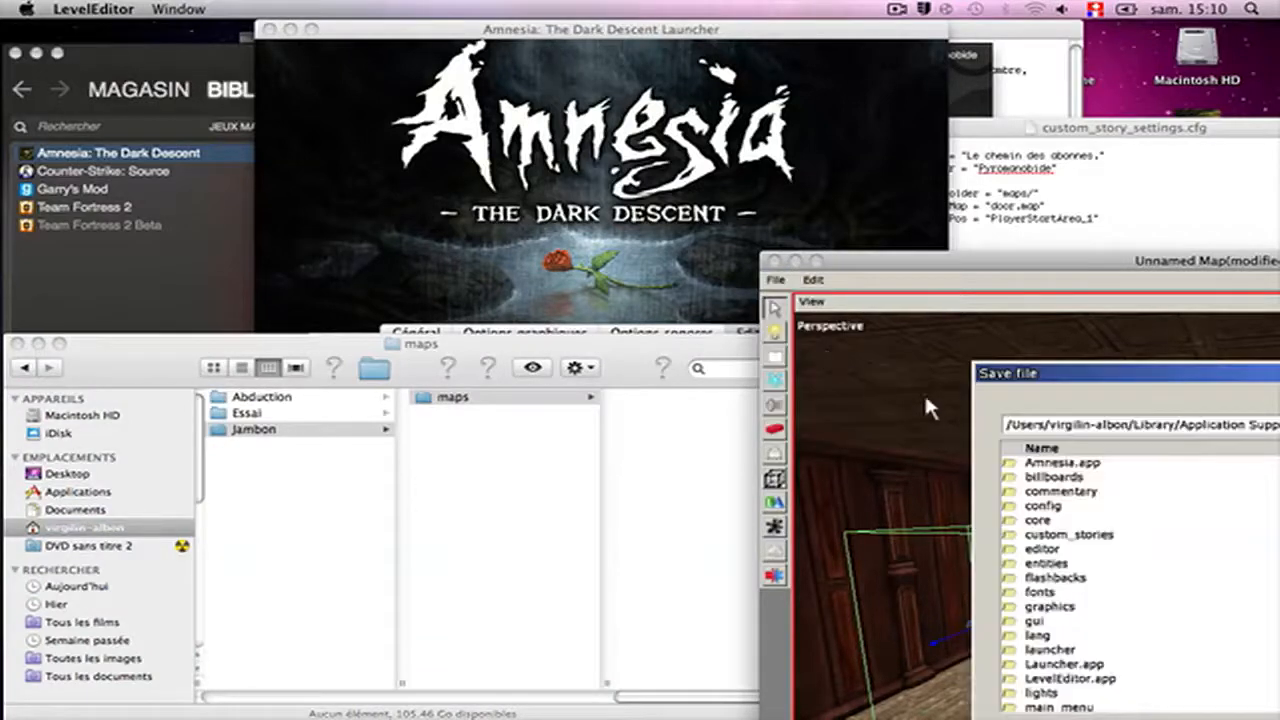
{"action": "double_click", "coordinate": [1104, 534]}
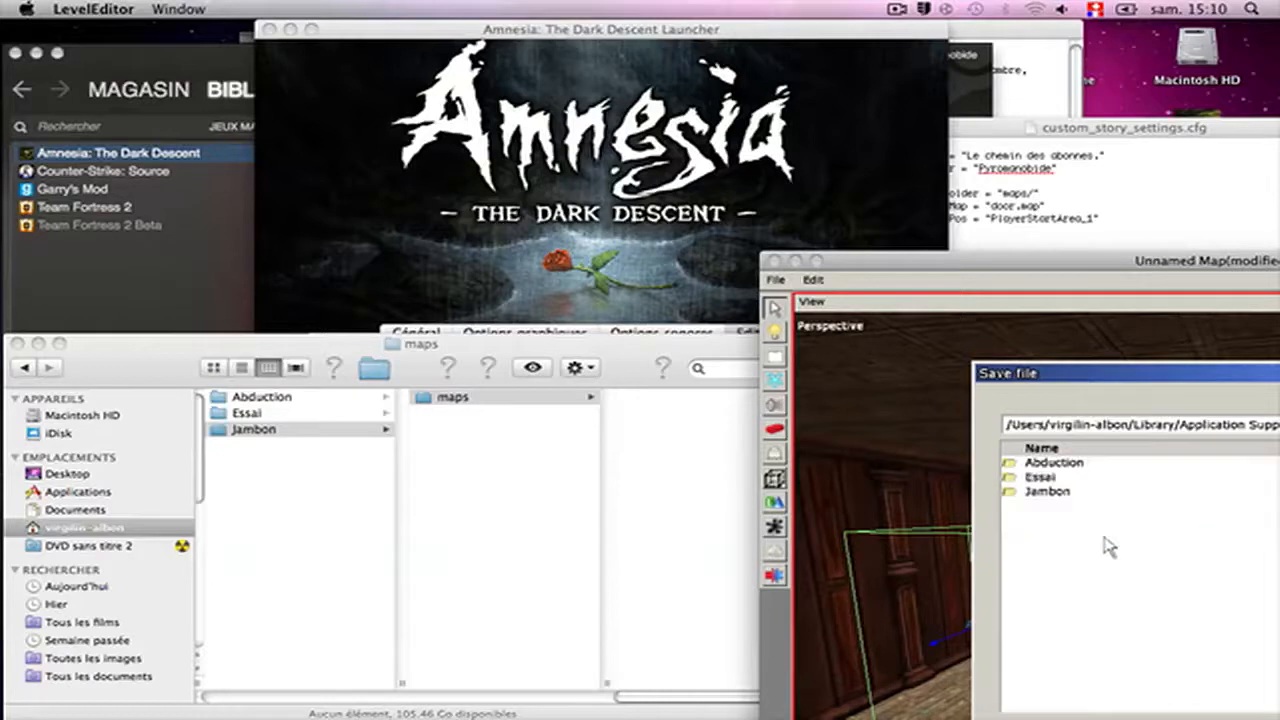
{"action": "double_click", "coordinate": [1078, 494]}
{"action": "double_click", "coordinate": [1050, 464]}
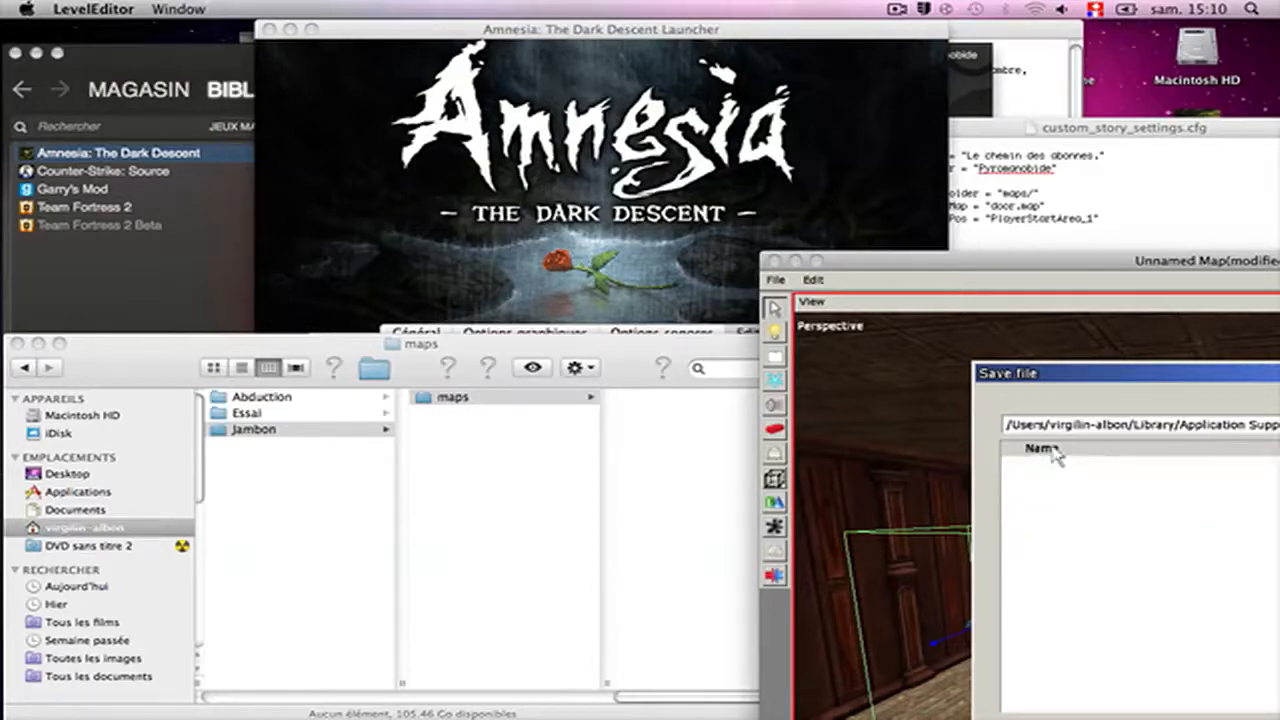
{"action": "left_click_drag", "start_coordinate": [1080, 375], "coordinate": [832, 279]}
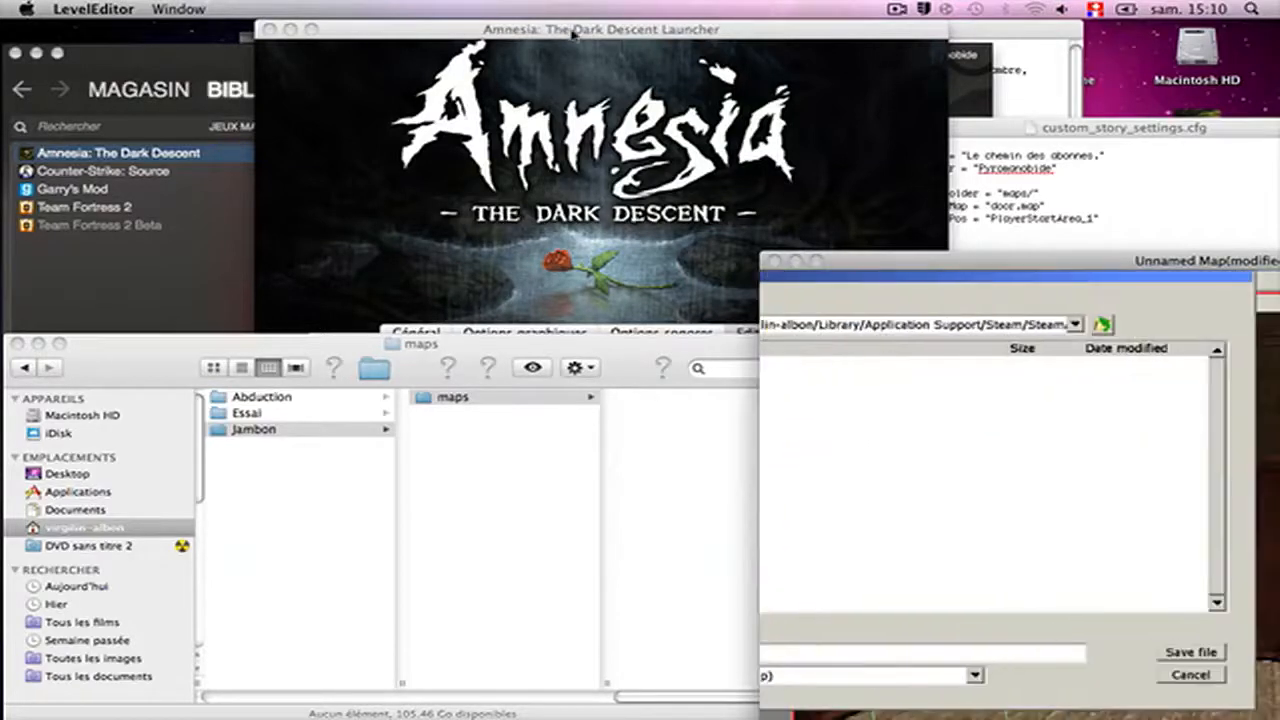
- Save the map as Jambon.map in the maps folder
{"action": "left_click", "coordinate": [1216, 652]}
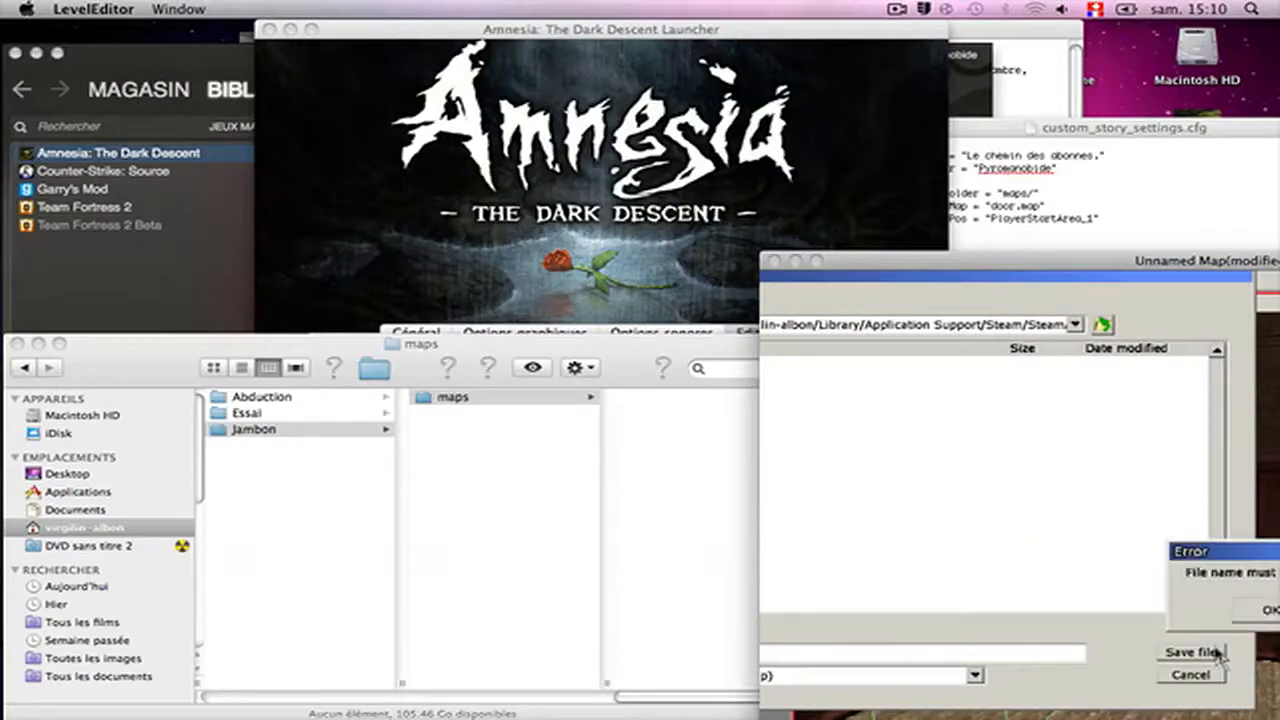
{"action": "left_click", "coordinate": [1268, 610]}
{"action": "left_click_drag", "start_coordinate": [940, 262], "coordinate": [382, 27]}
{"action": "left_click_drag", "start_coordinate": [486, 46], "coordinate": [750, 145]}
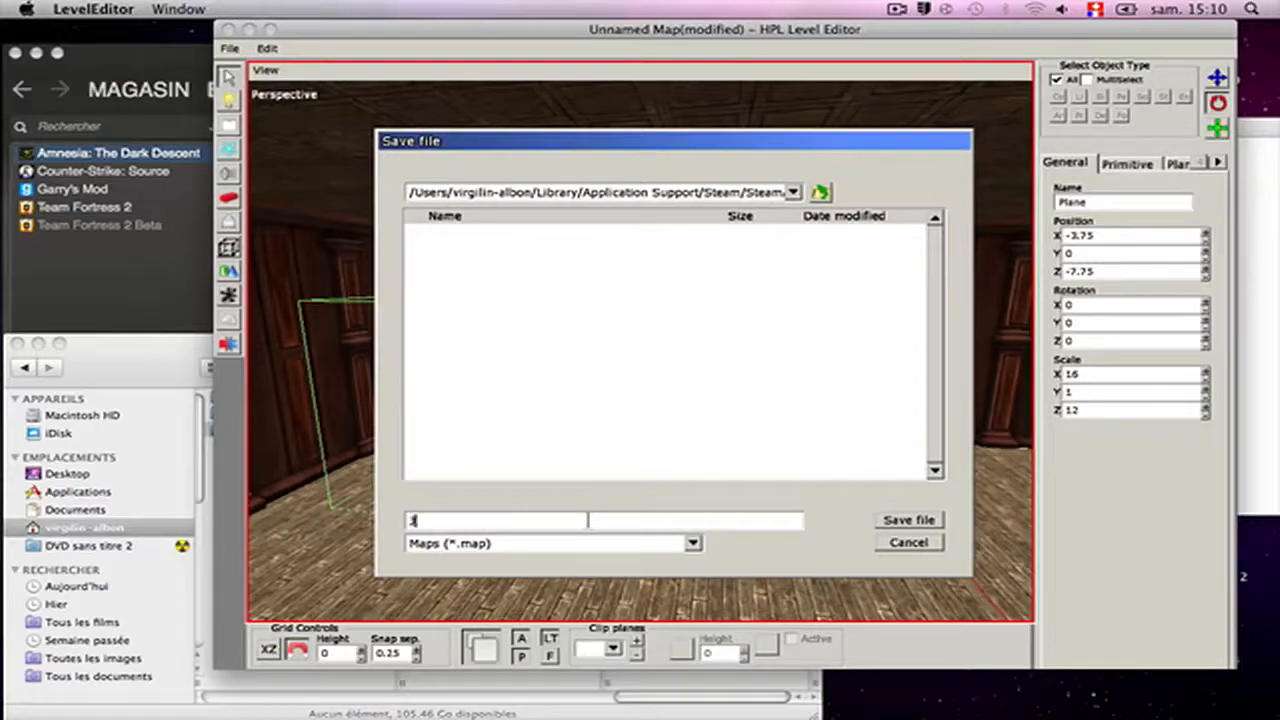
{"action": "type", "text": "mabo"}
{"action": "key", "text": "BackSpace"}
{"action": "key", "text": "BackSpace"}
{"action": "type", "text": "ambon.map"}
{"action": "left_click", "coordinate": [891, 523]}
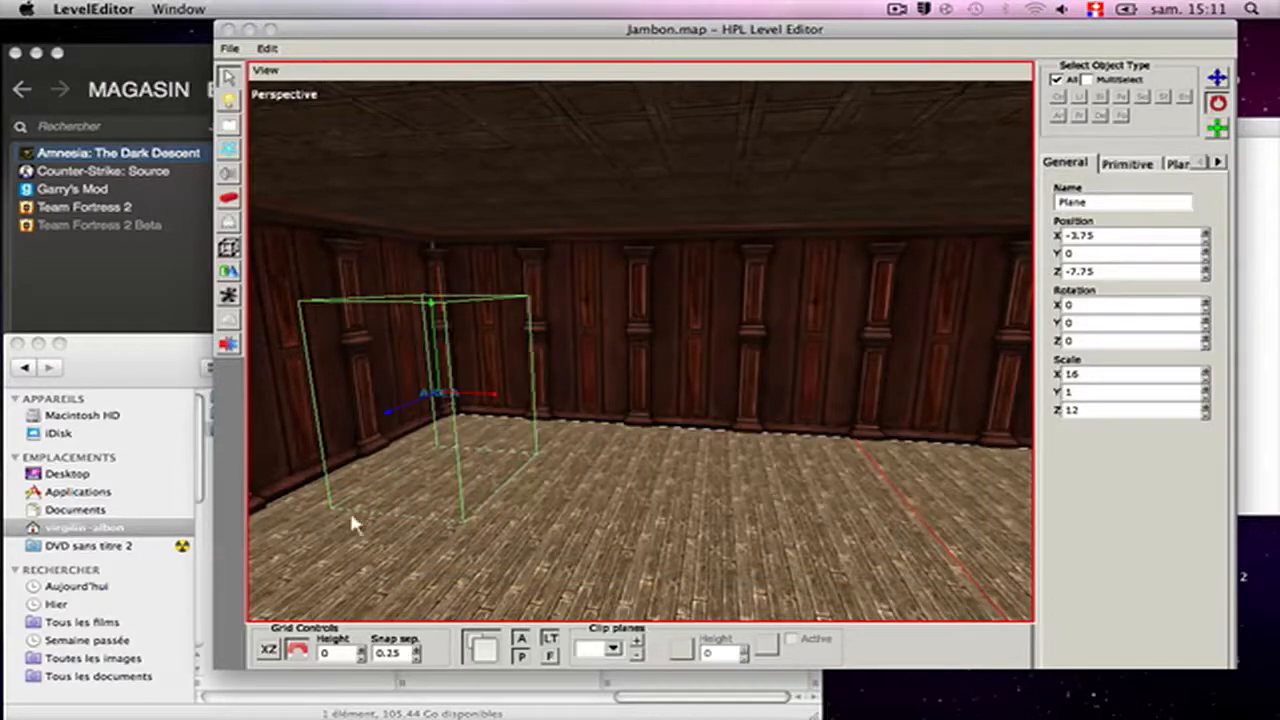
- Switch to Finder and check the maps folder for the saved Jambon.map file
{"action": "left_click", "coordinate": [147, 410]}
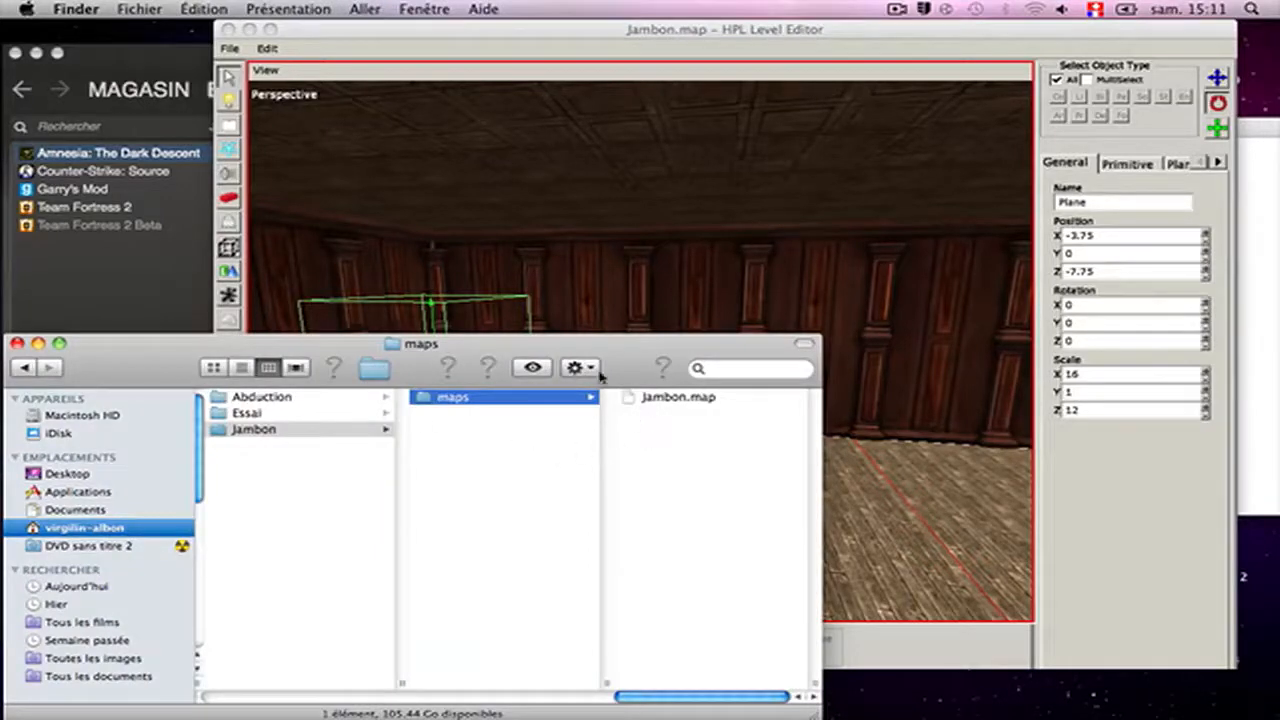
{"action": "left_click_drag", "start_coordinate": [581, 350], "coordinate": [589, 323]}
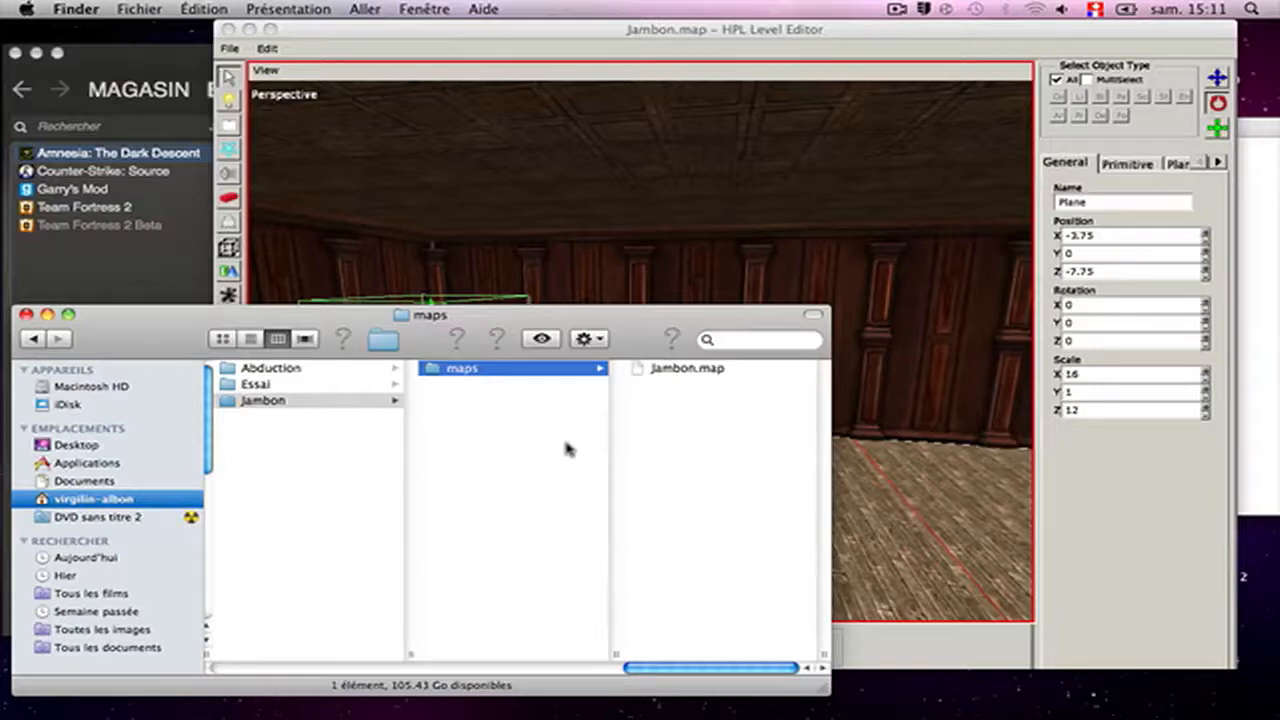
{"action": "mouse_move", "coordinate": [857, 710]}
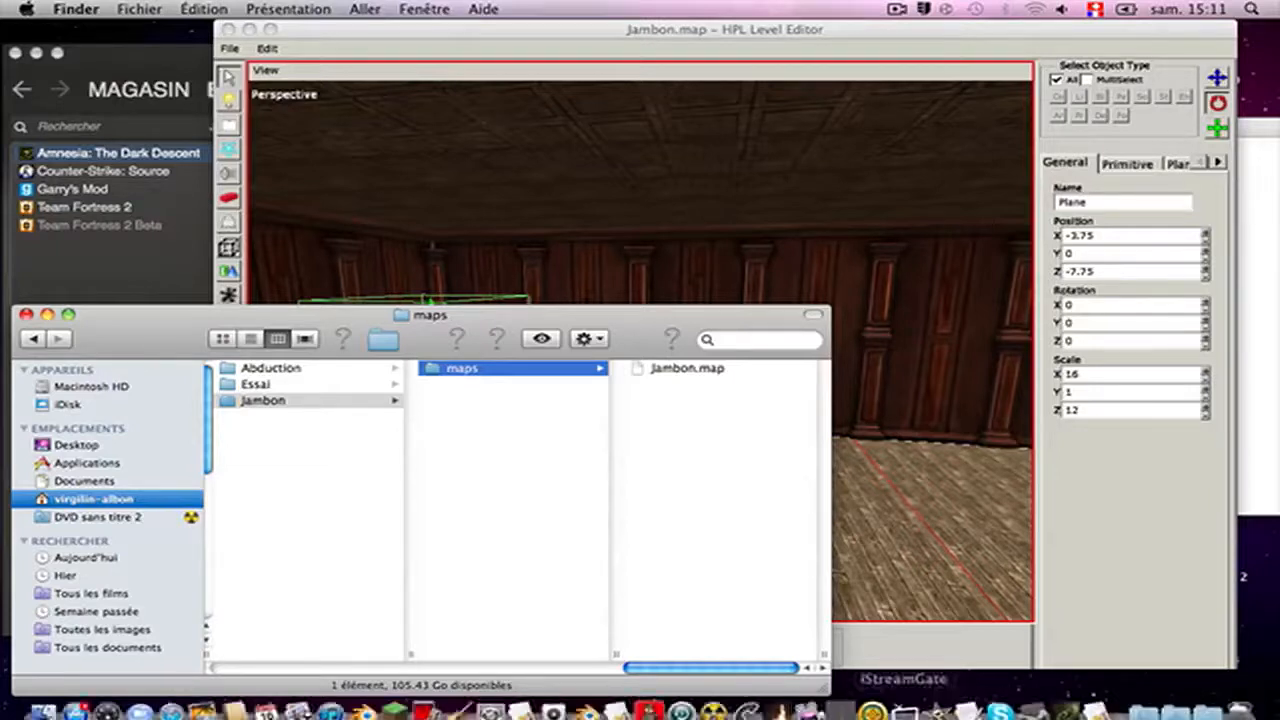
- Switch to TextEdit and close the open Door.hps, extra_english.lang and custom_story_settings.cfg files
{"action": "left_click", "coordinate": [968, 697]}
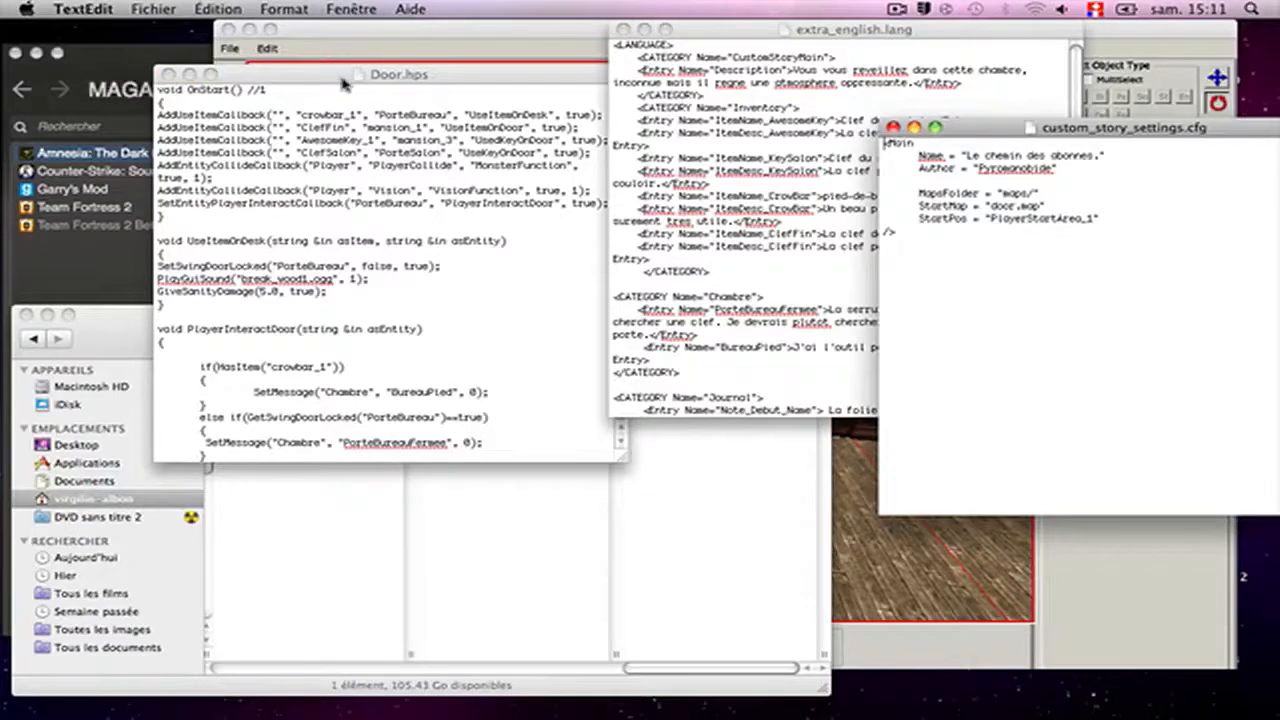
{"action": "left_click_drag", "start_coordinate": [343, 83], "coordinate": [345, 96]}
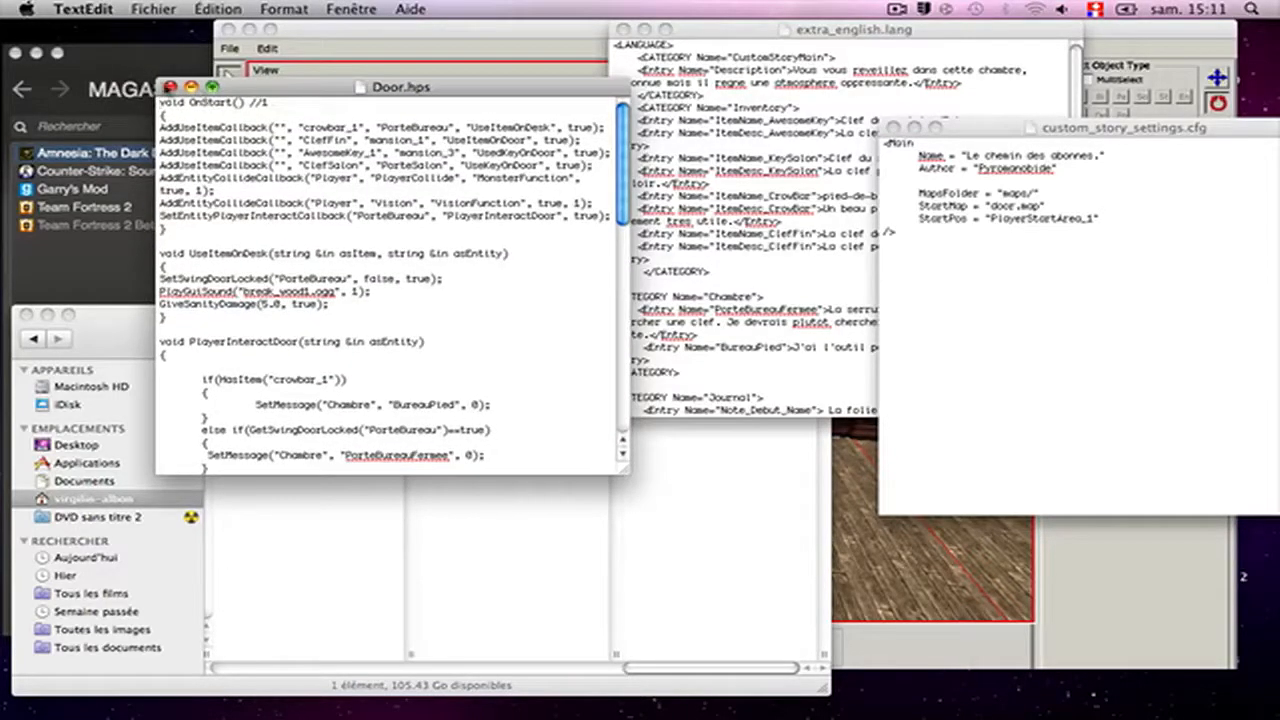
{"action": "left_click", "coordinate": [170, 87]}
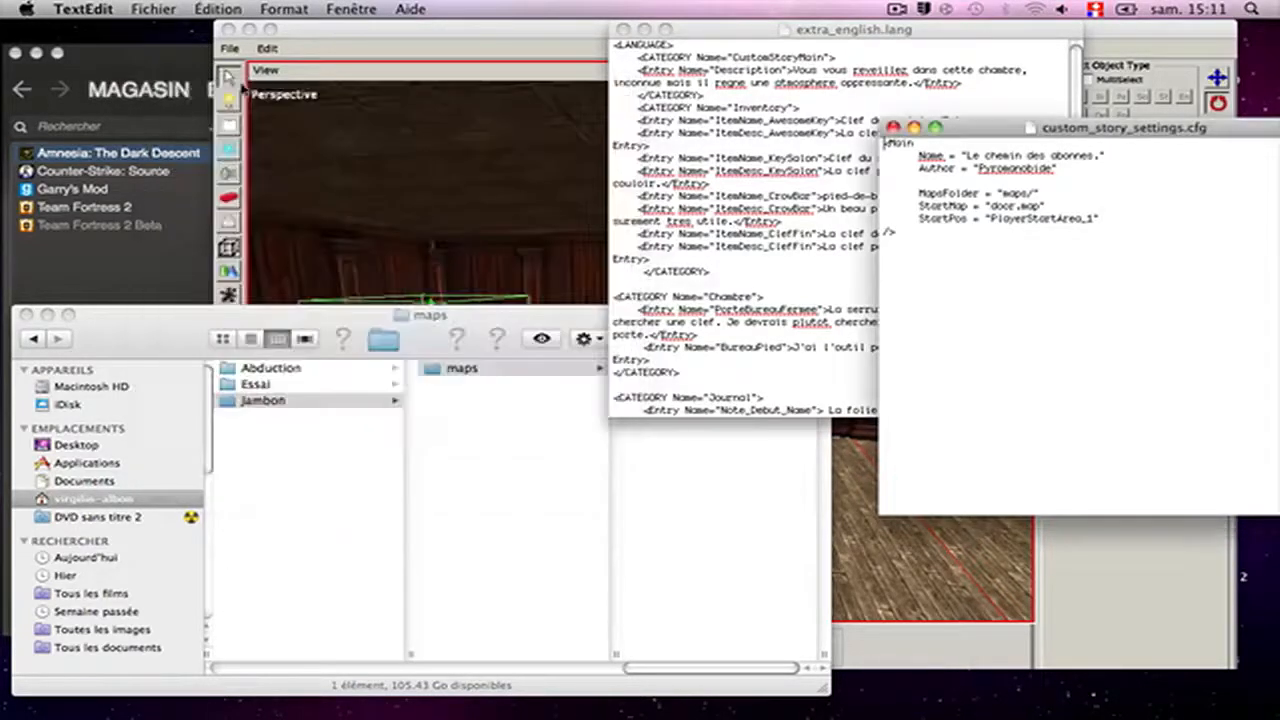
{"action": "left_click", "coordinate": [623, 29]}
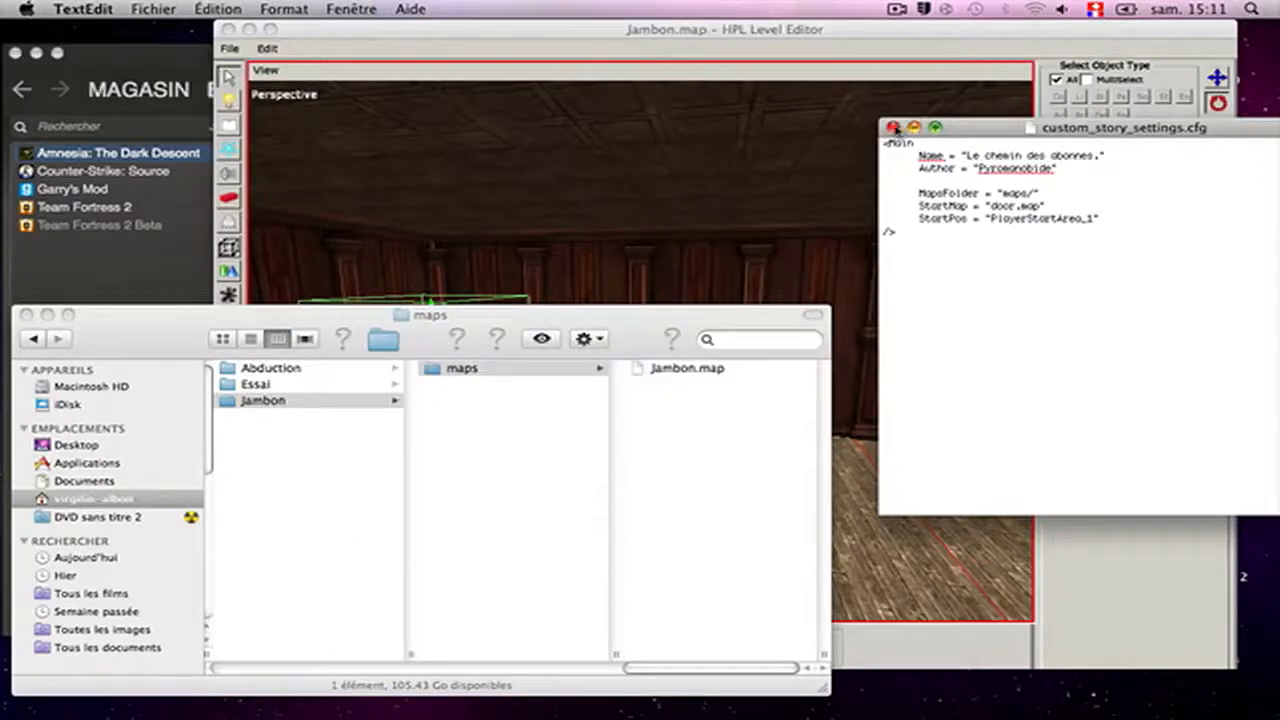
{"action": "left_click", "coordinate": [893, 127]}
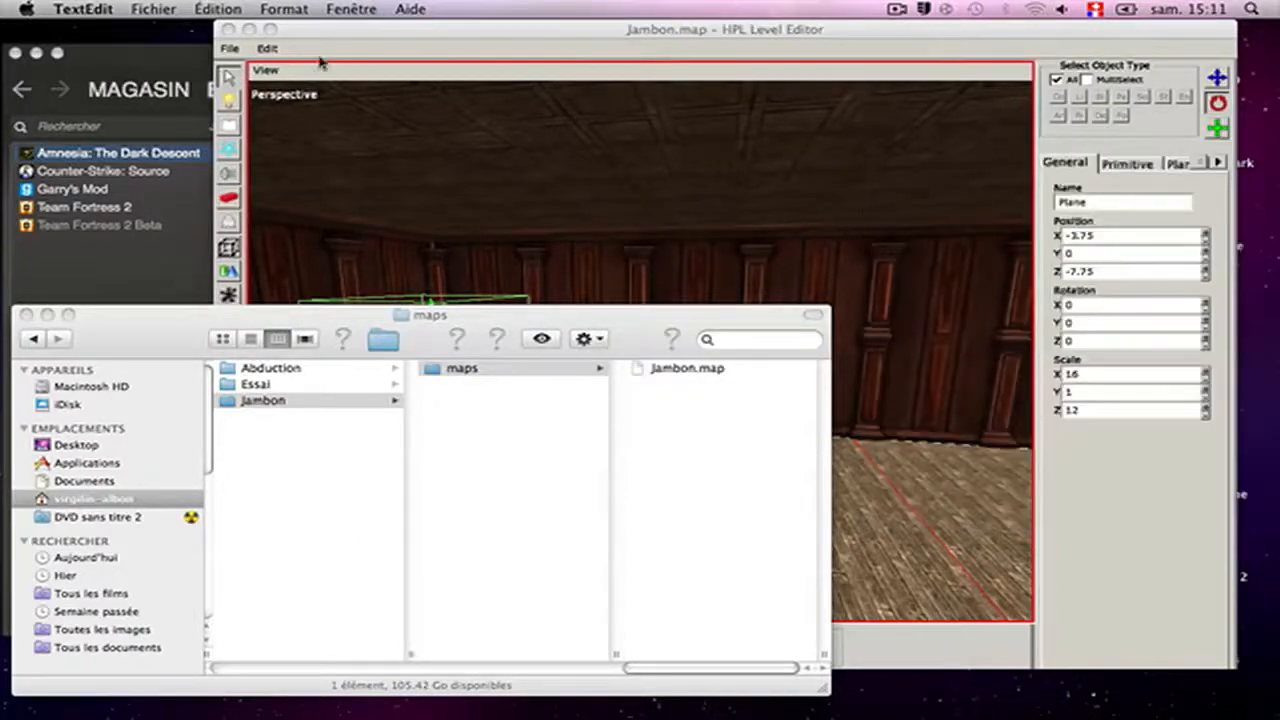
- Create a new blank document and convert it to plain text format
{"action": "left_click", "coordinate": [178, 9]}
{"action": "left_click", "coordinate": [190, 33]}
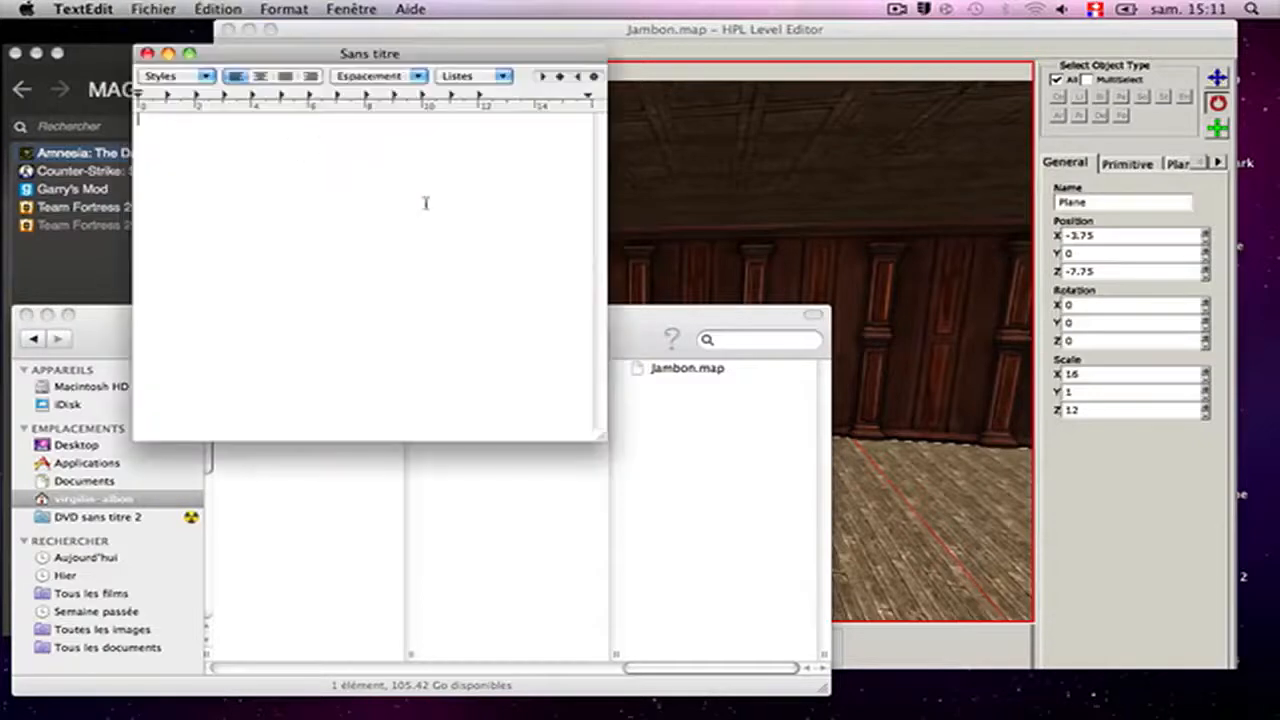
{"action": "left_click", "coordinate": [284, 9]}
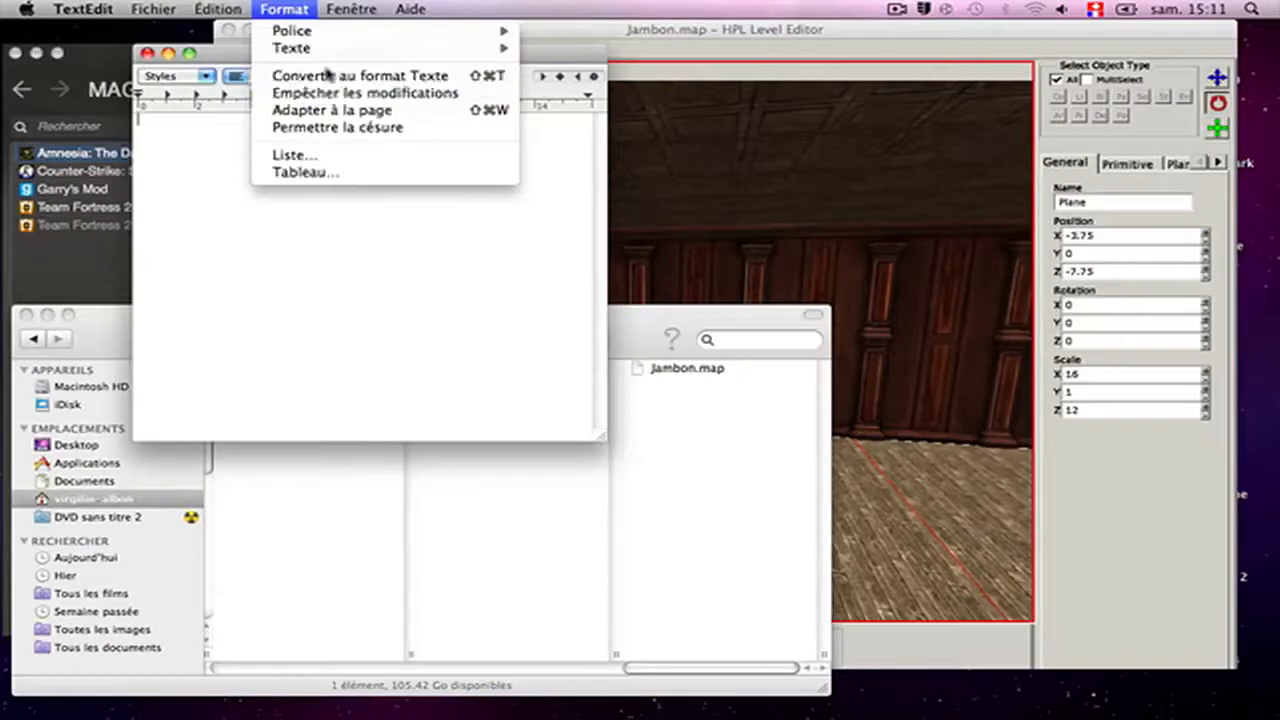
{"action": "left_click", "coordinate": [329, 76]}
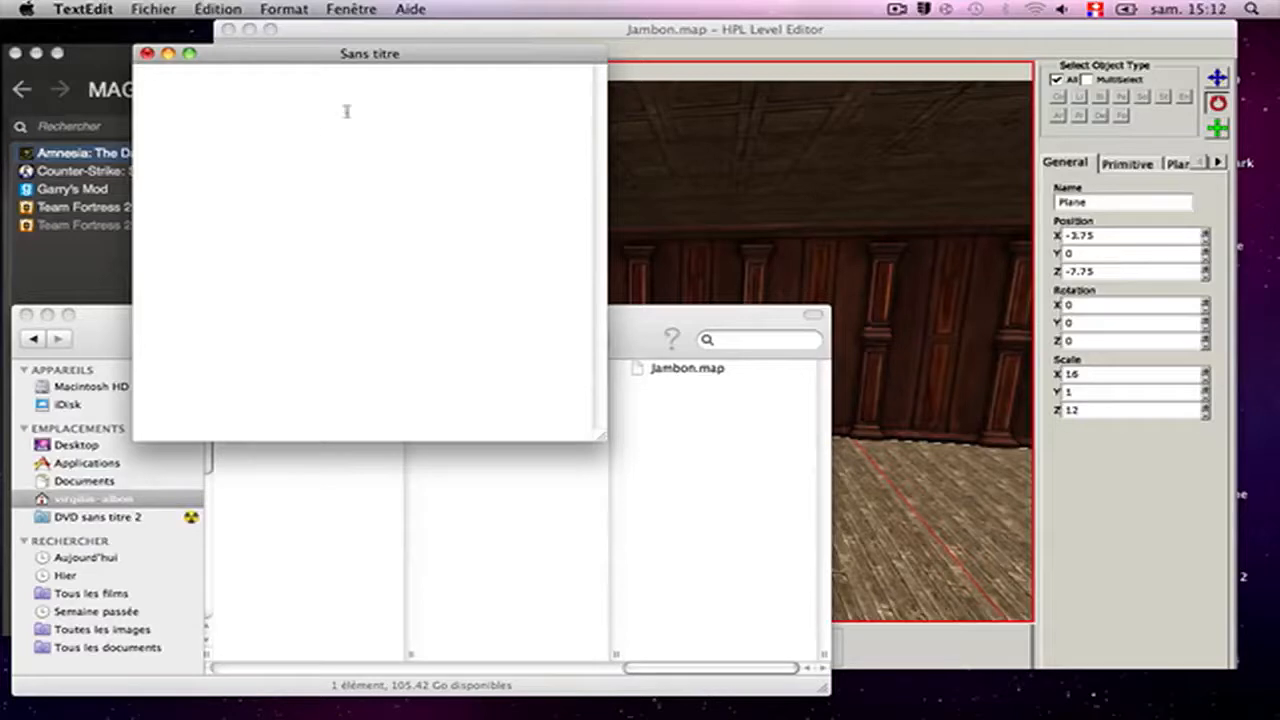
{"action": "left_click", "coordinate": [290, 12]}
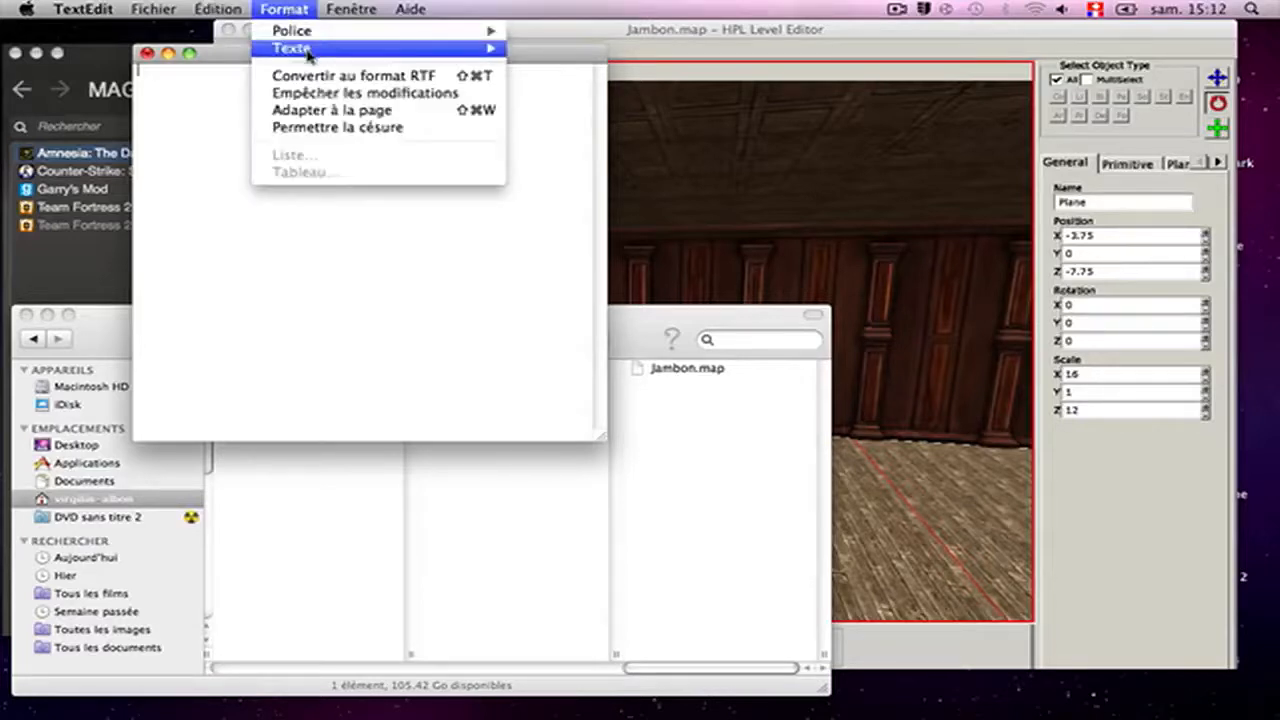
{"action": "left_click", "coordinate": [171, 70]}
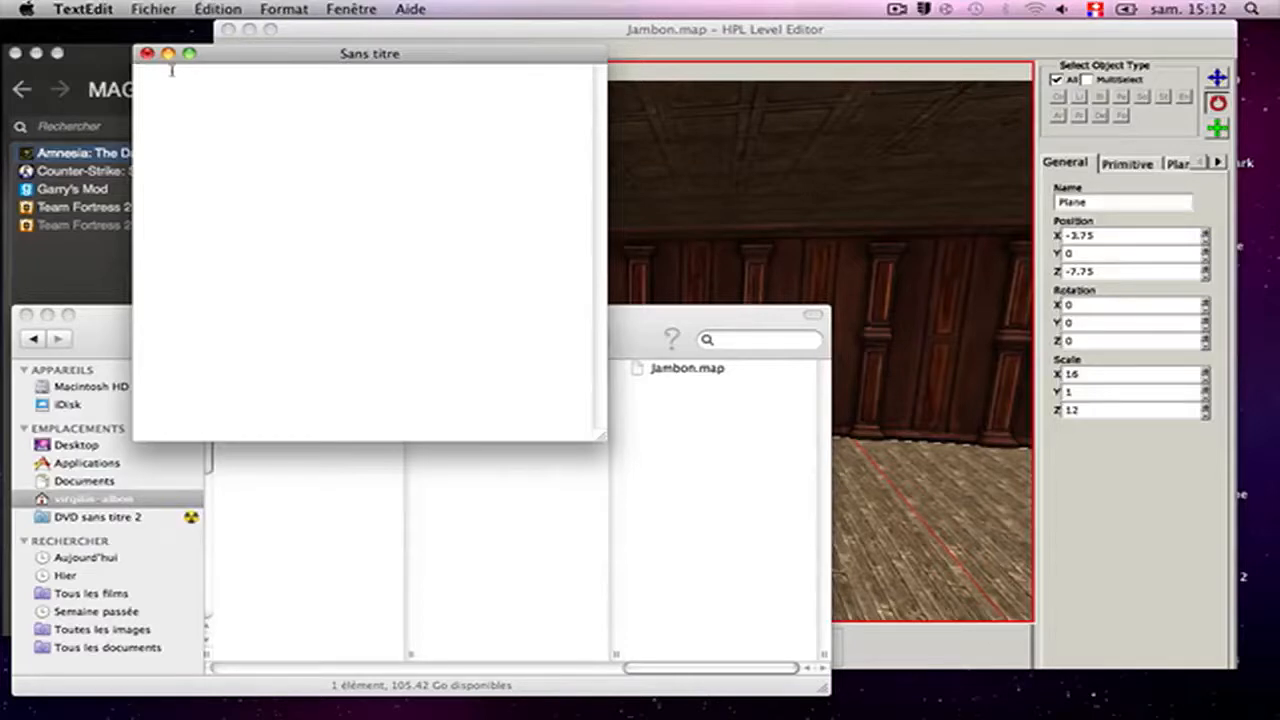
{"action": "left_click_drag", "start_coordinate": [306, 53], "coordinate": [332, 89]}
- Start saving the document under a new name, disable the default .txt extension and extension hiding, and clear the suggested name
{"action": "left_click", "coordinate": [141, 9]}
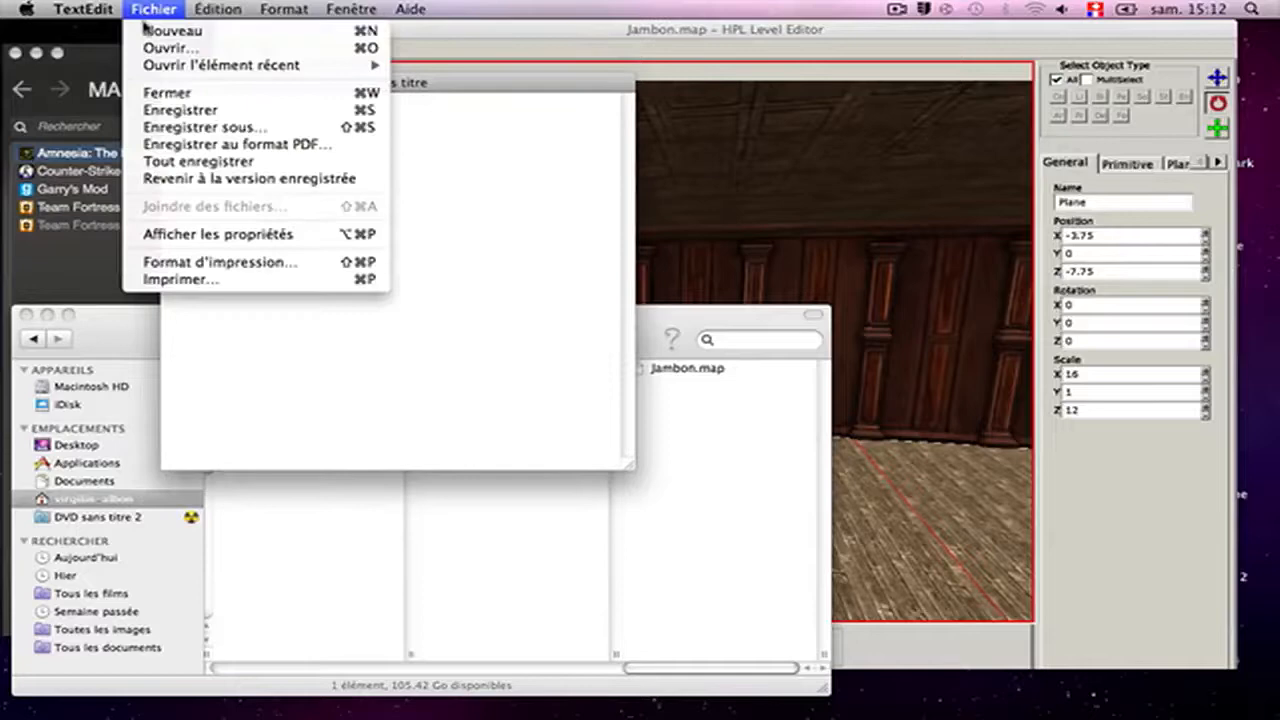
{"action": "left_click", "coordinate": [226, 126]}
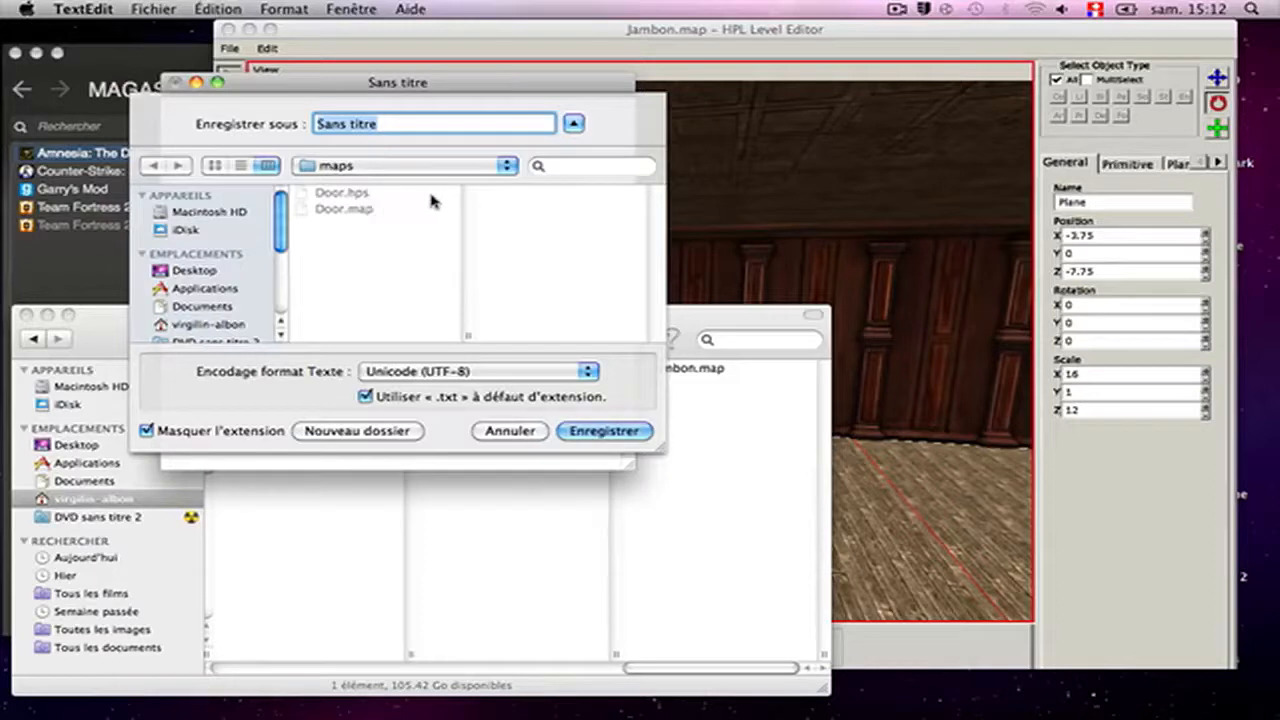
{"action": "left_click", "coordinate": [366, 397]}
{"action": "key", "text": "BackSpace"}
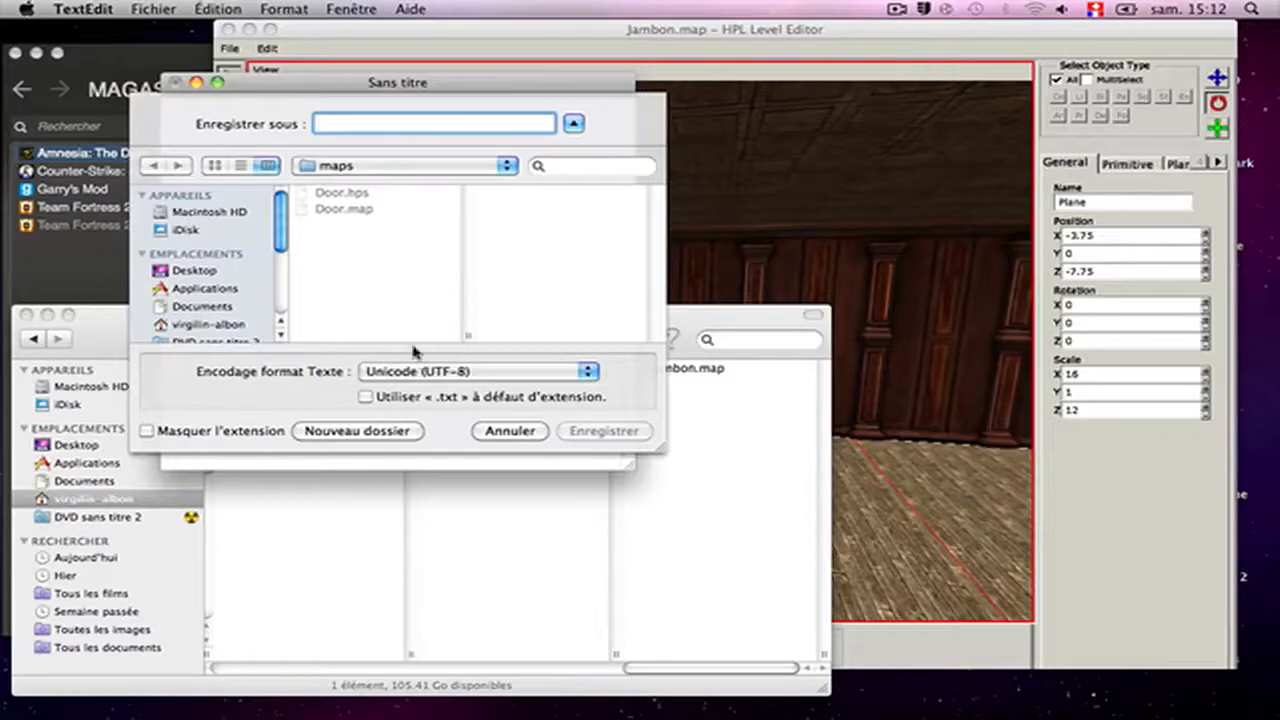
- Save the document as Jambon.hps in the custom_stories/Jambon/maps folder
{"action": "left_click", "coordinate": [421, 165]}
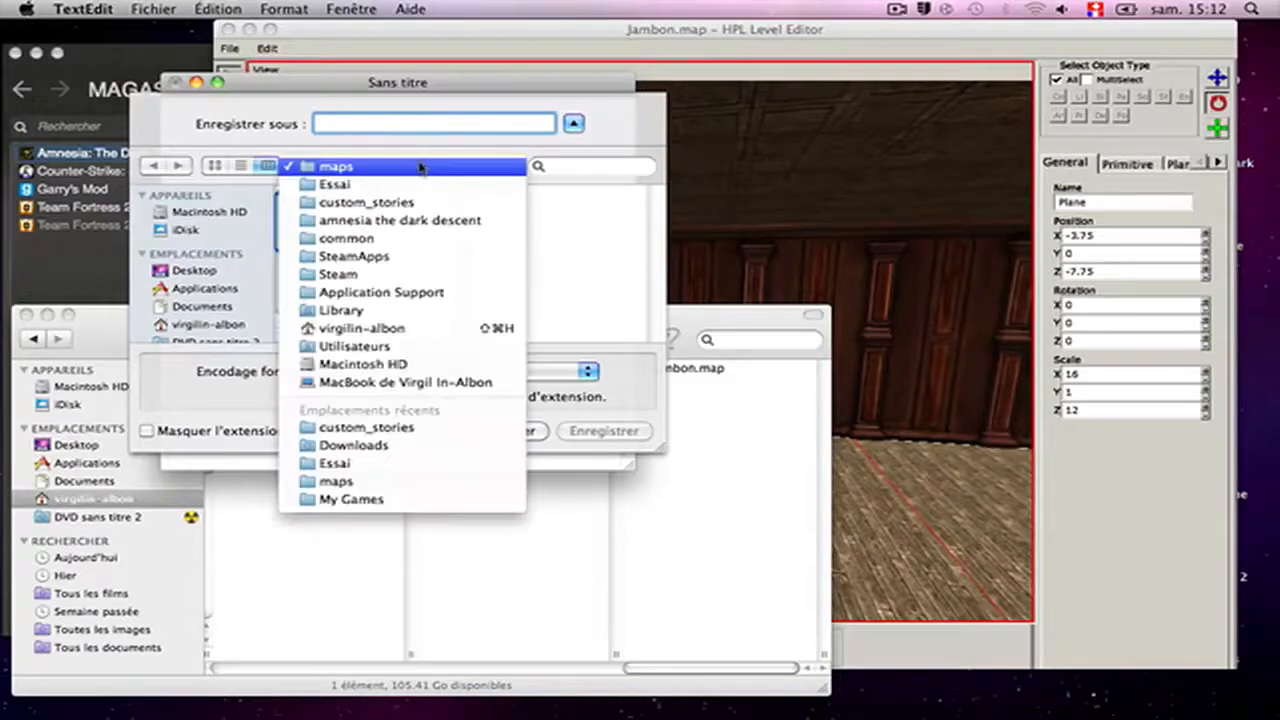
{"action": "left_click", "coordinate": [418, 204]}
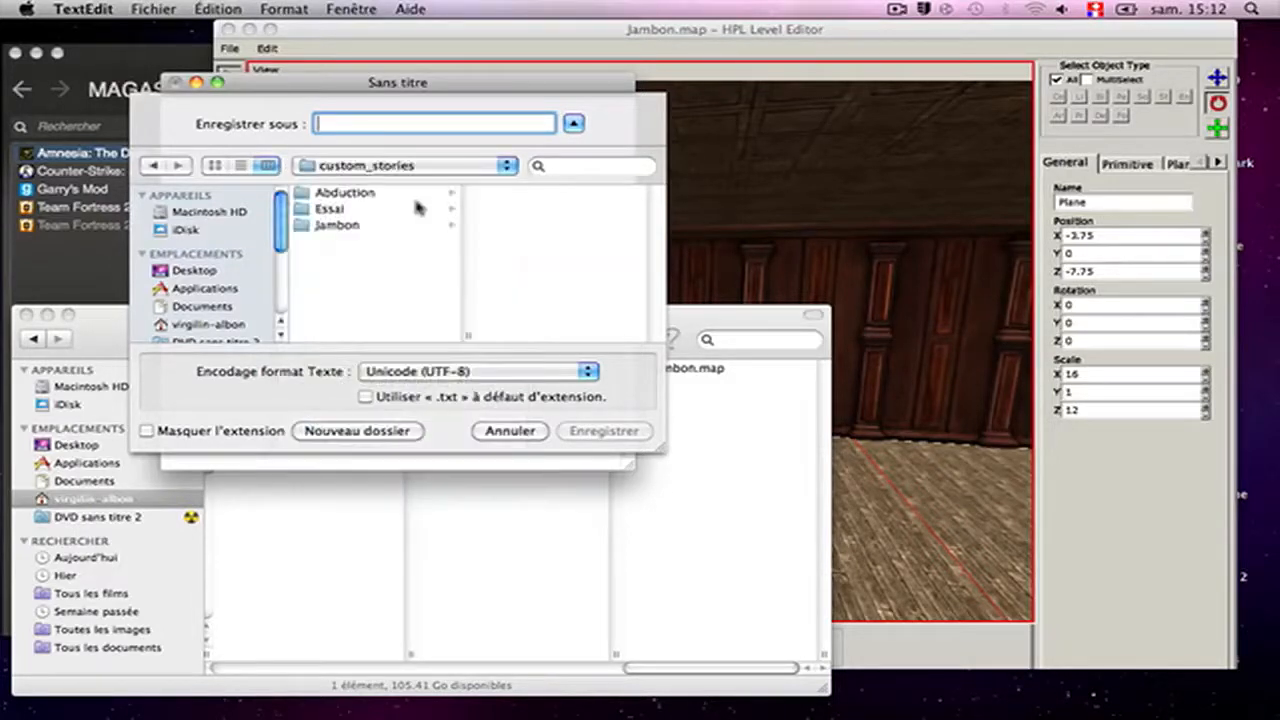
{"action": "left_click", "coordinate": [399, 226]}
{"action": "left_click", "coordinate": [508, 196]}
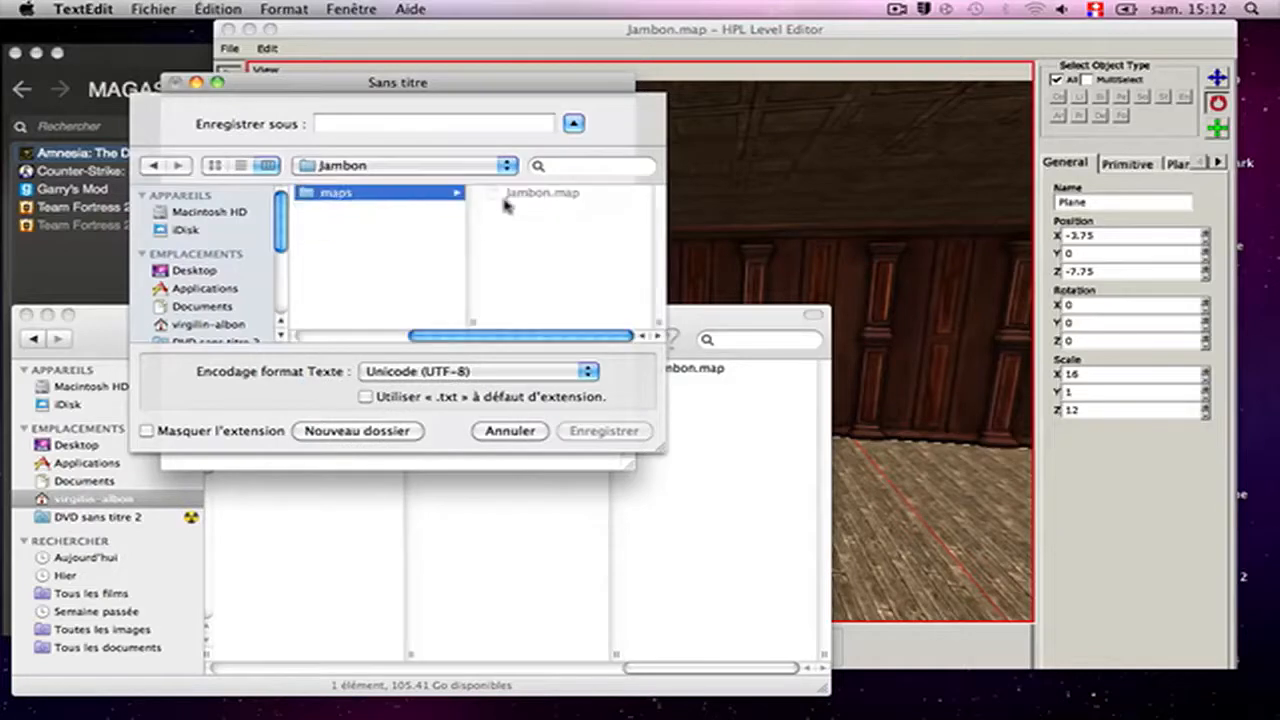
{"action": "left_click", "coordinate": [413, 121]}
{"action": "type", "text": "Jambon"}
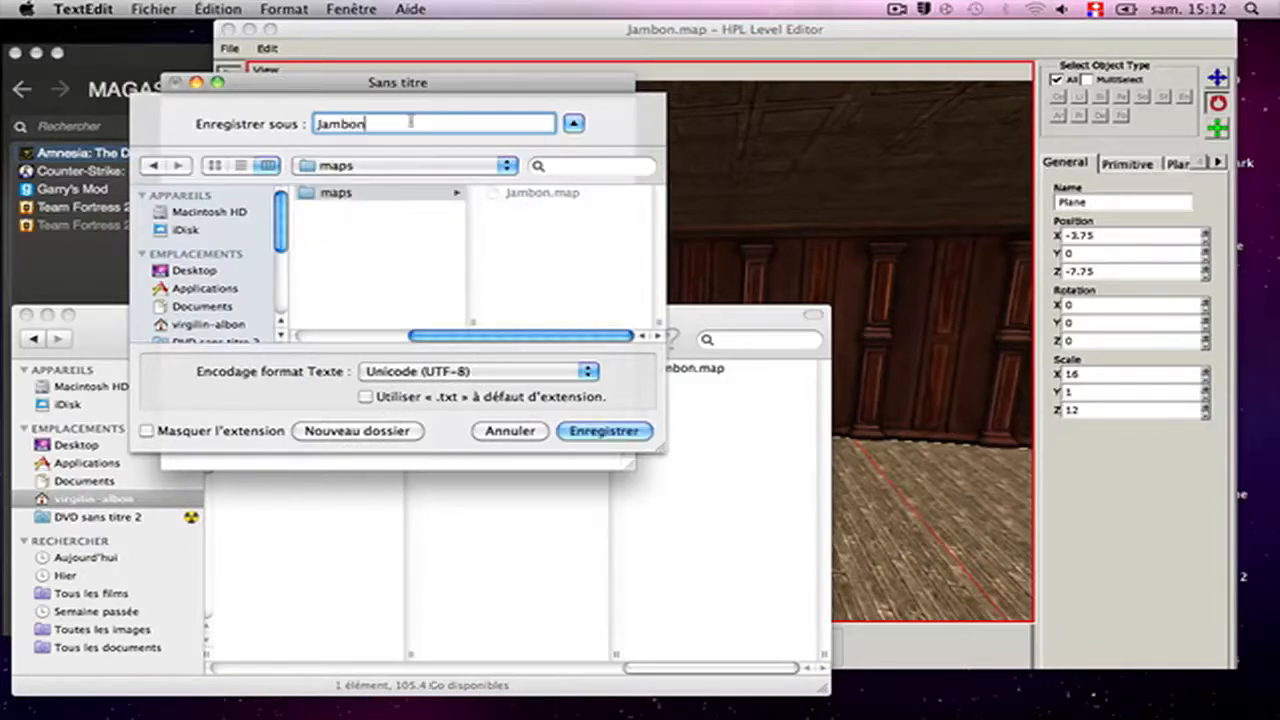
{"action": "type", "text": ".hps"}
{"action": "left_click", "coordinate": [603, 426]}
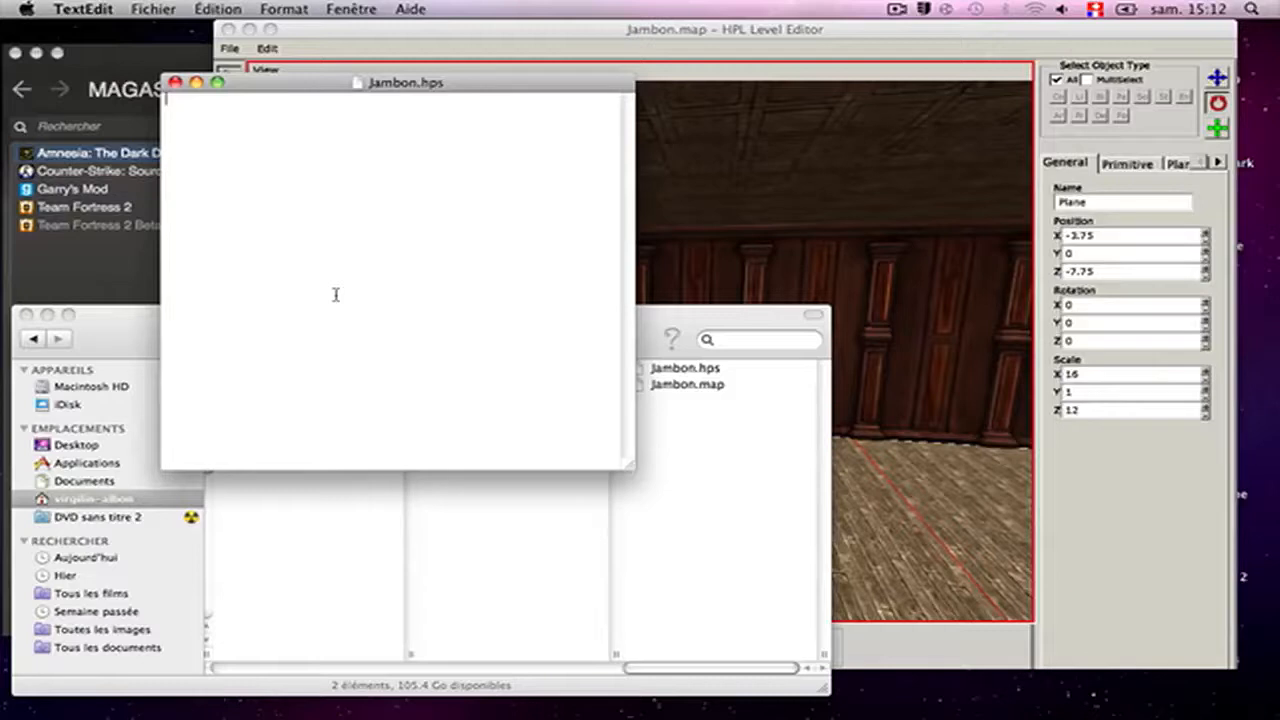
- Write an empty void OnStart() function with opening and closing braces in Jambon.hps and save the file
{"action": "type", "text": "void OnStart()"}
{"action": "key", "text": "Return"}
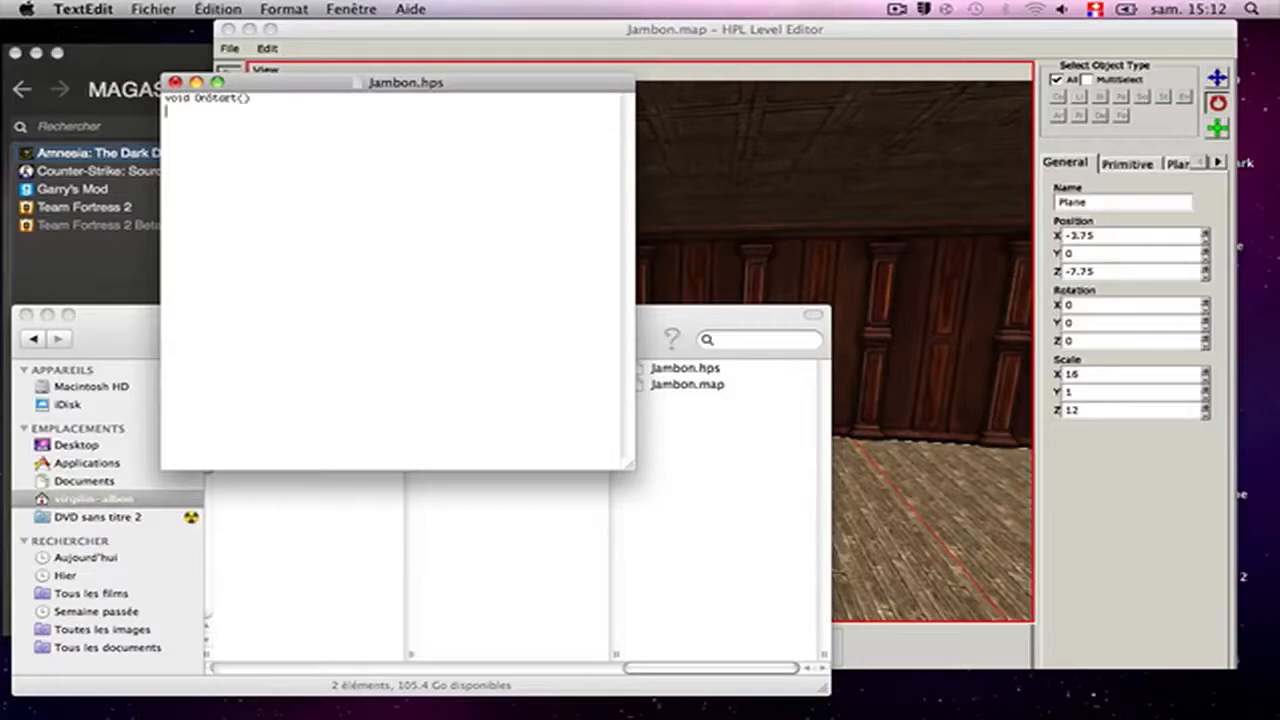
{"action": "type", "text": "{"}
{"action": "key", "text": "Return"}
{"action": "type", "text": "}"}
{"action": "left_click", "coordinate": [150, 8]}
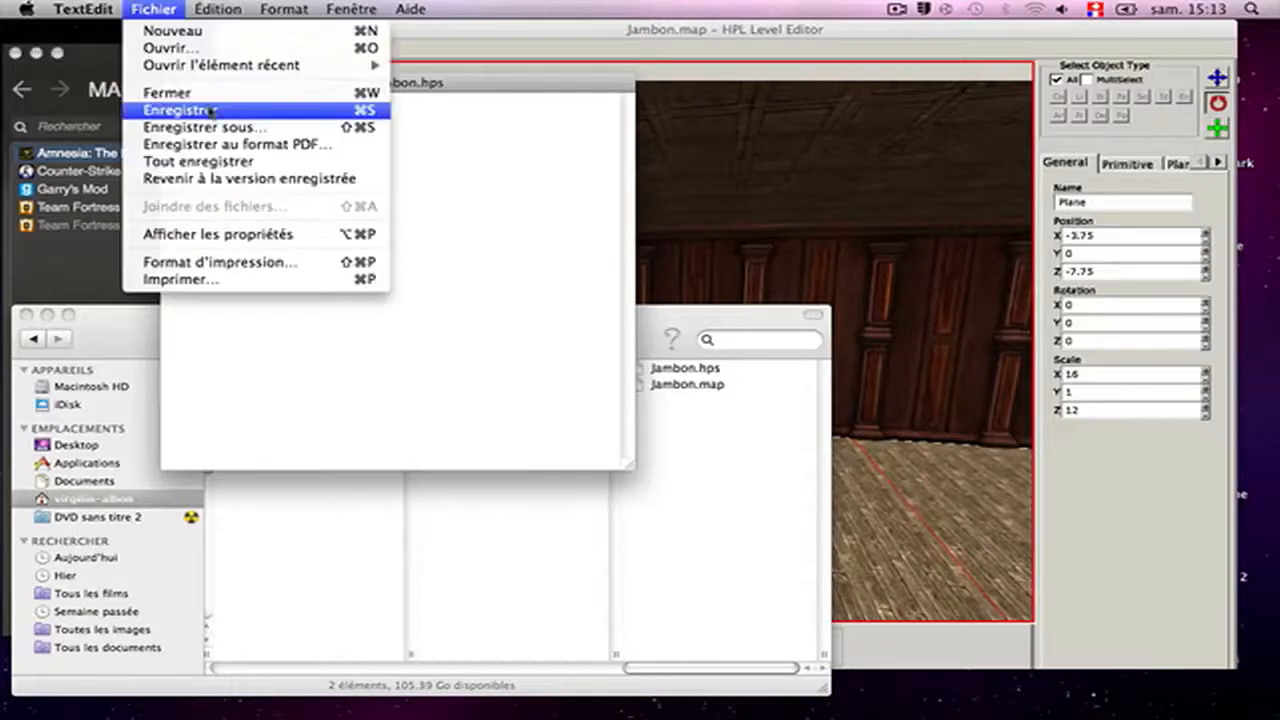
{"action": "left_click", "coordinate": [212, 108]}
- Check the maps folder in Finder, return to TextEdit, save Jambon.hps again and close it
{"action": "left_click", "coordinate": [557, 520]}
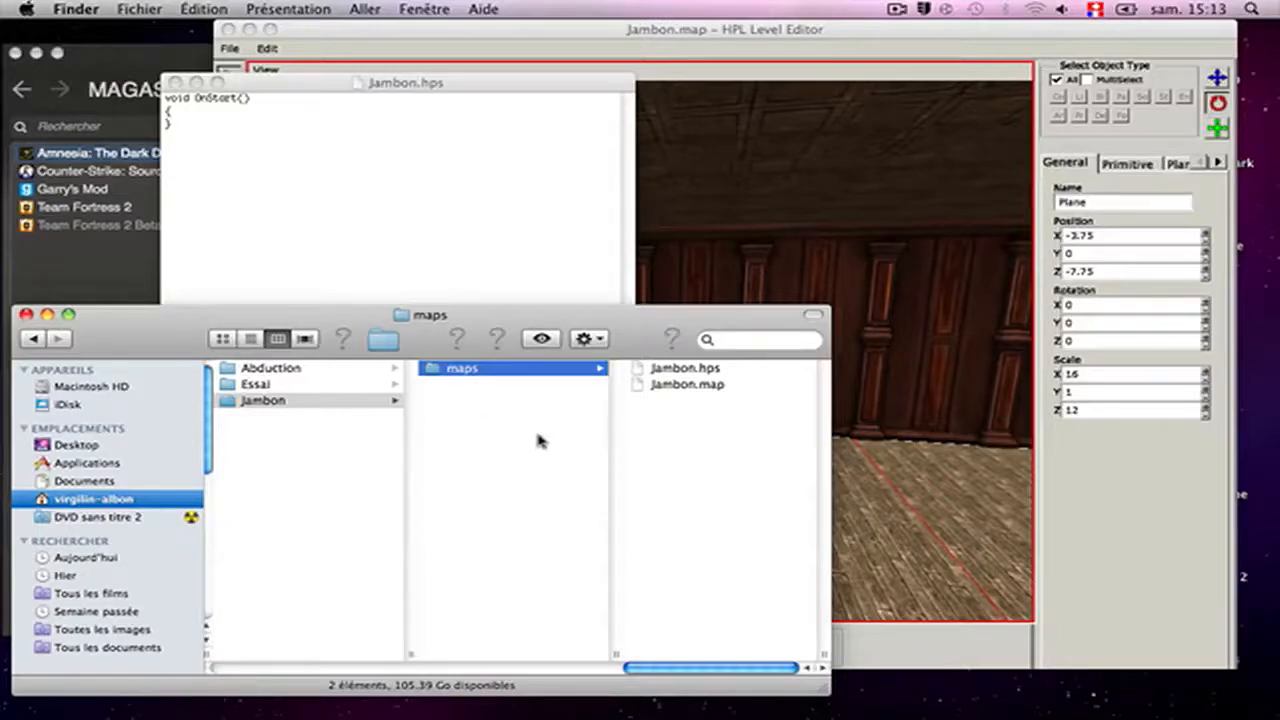
{"action": "left_click", "coordinate": [374, 212]}
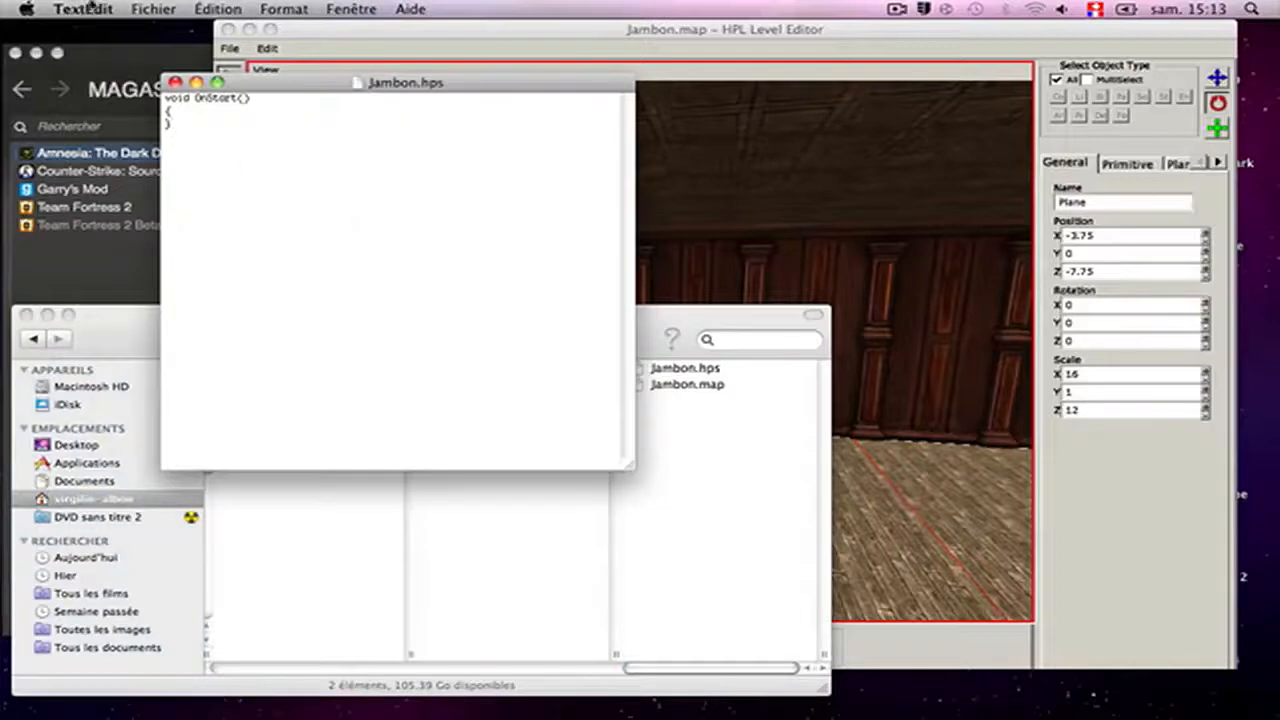
{"action": "left_click", "coordinate": [134, 8]}
{"action": "left_click", "coordinate": [182, 110]}
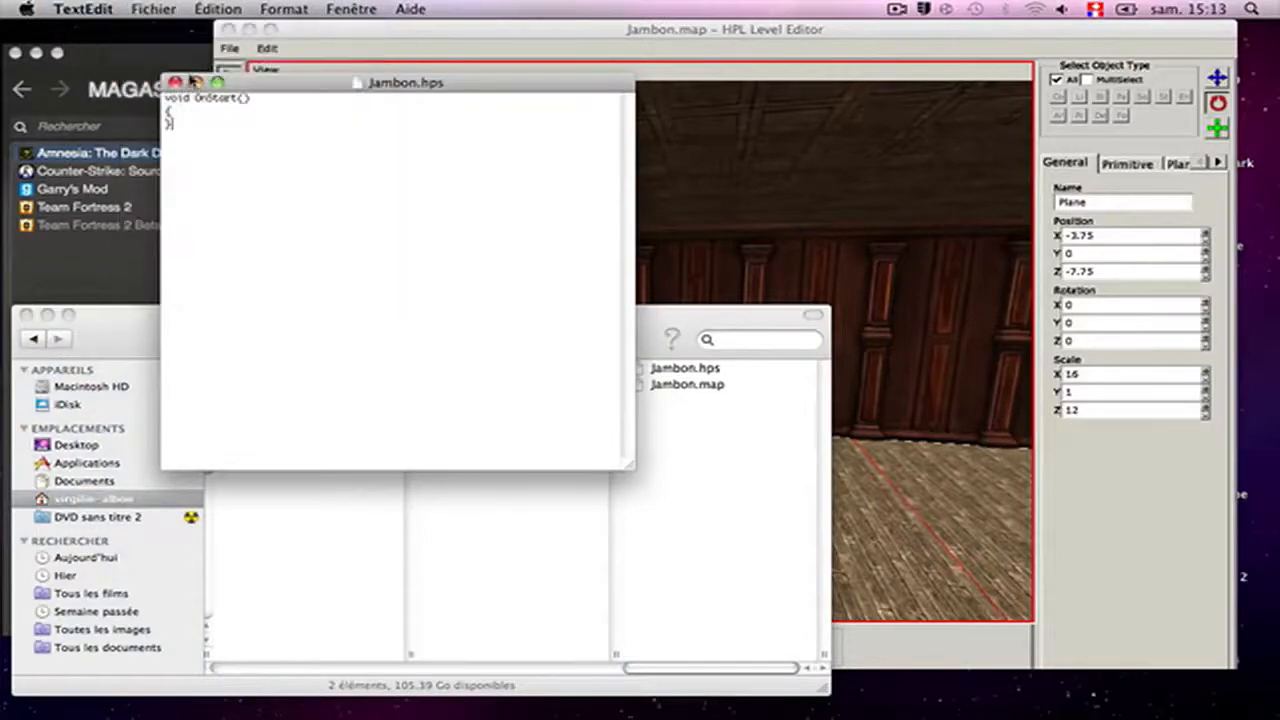
{"action": "left_click", "coordinate": [173, 82]}
{"action": "left_click", "coordinate": [152, 8]}
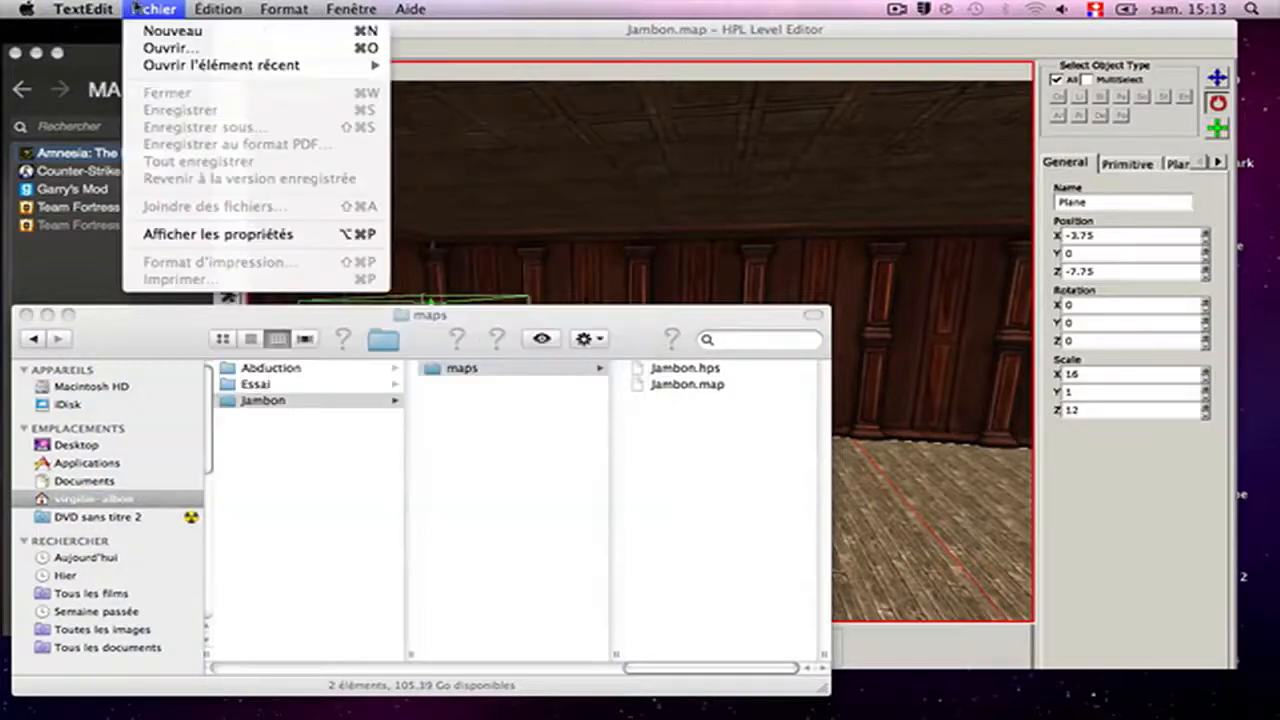
{"action": "left_click", "coordinate": [190, 29]}
{"action": "left_click", "coordinate": [211, 6]}
{"action": "mouse_move", "coordinate": [284, 8]}
{"action": "mouse_move", "coordinate": [410, 48]}
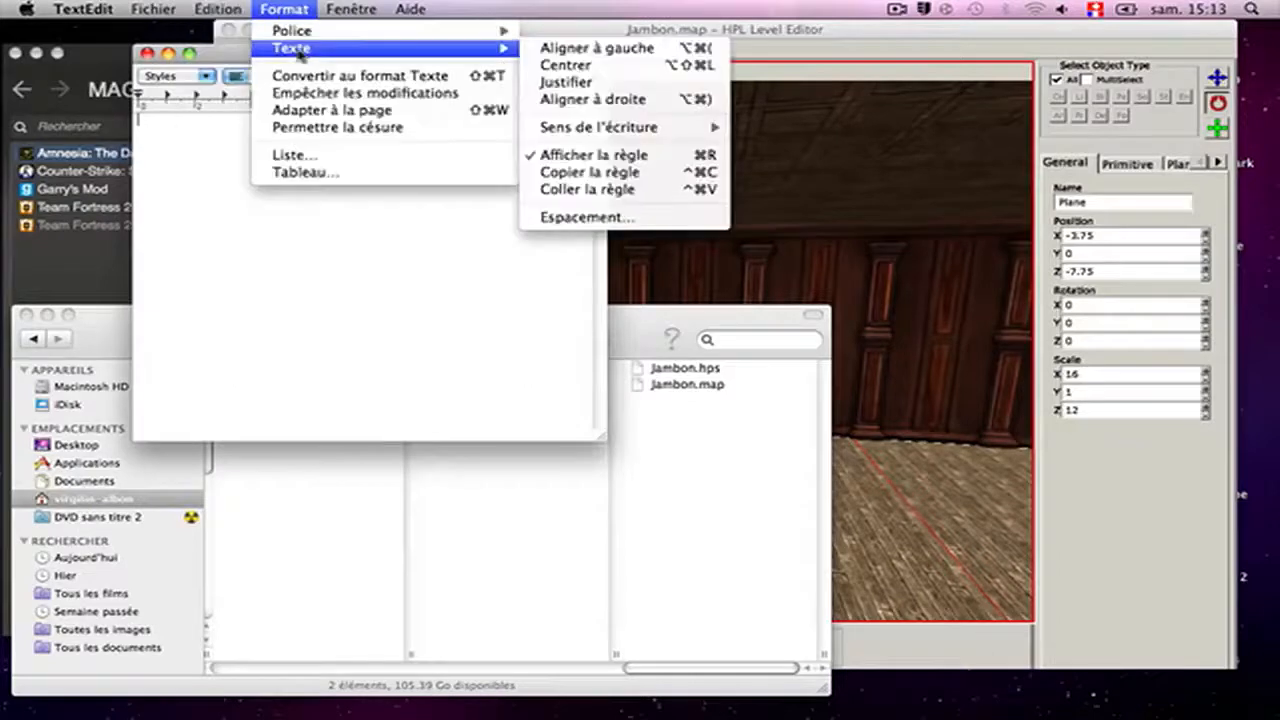
{"action": "mouse_move", "coordinate": [636, 125]}
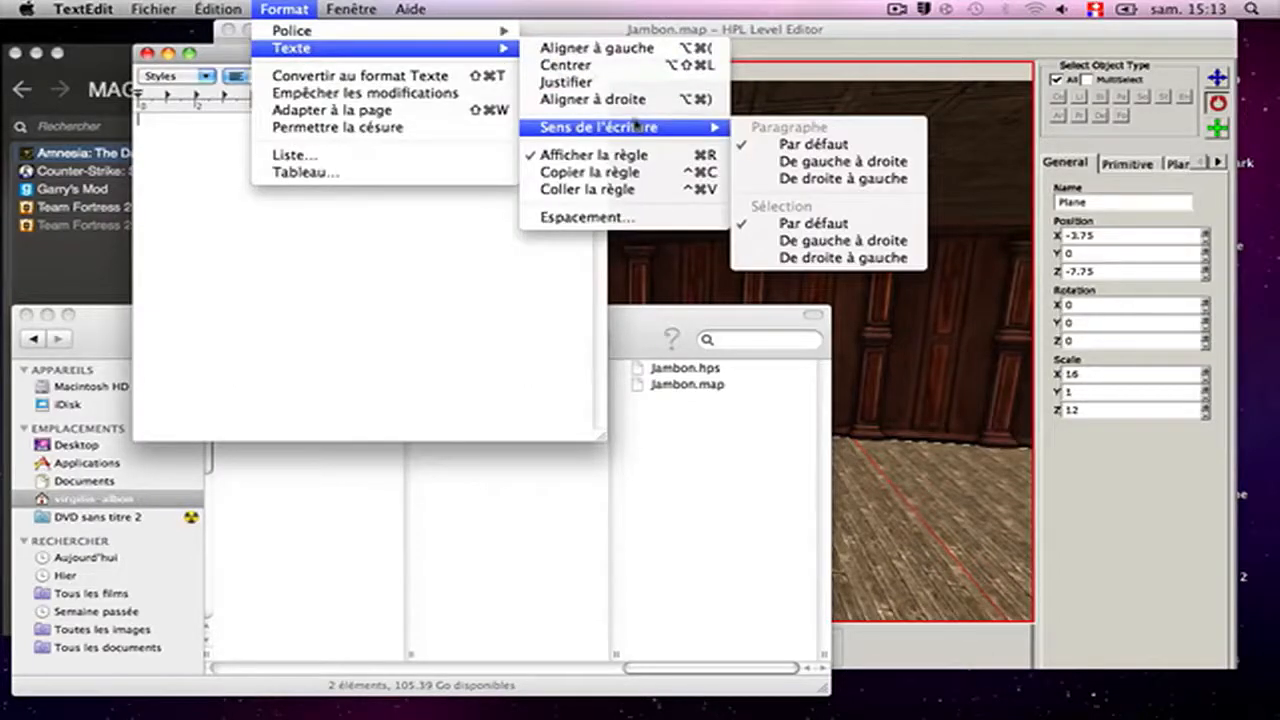
{"action": "left_click", "coordinate": [430, 208]}
{"action": "left_click", "coordinate": [146, 54]}
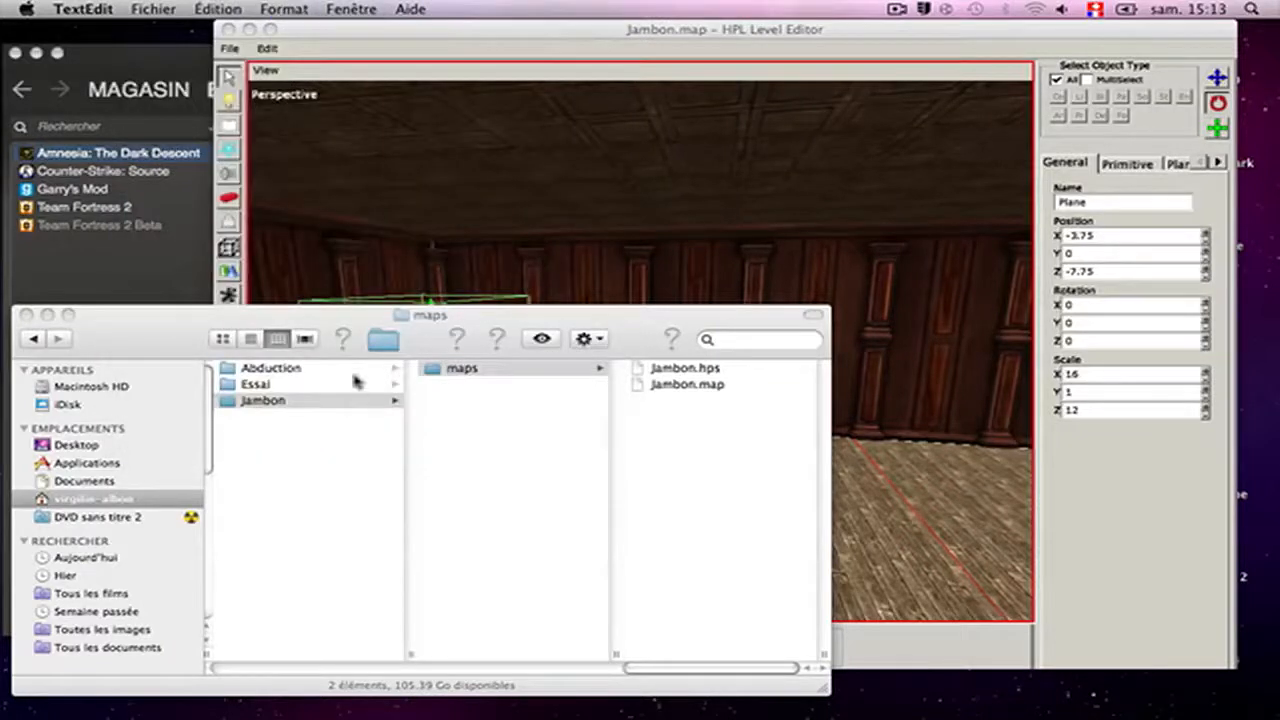